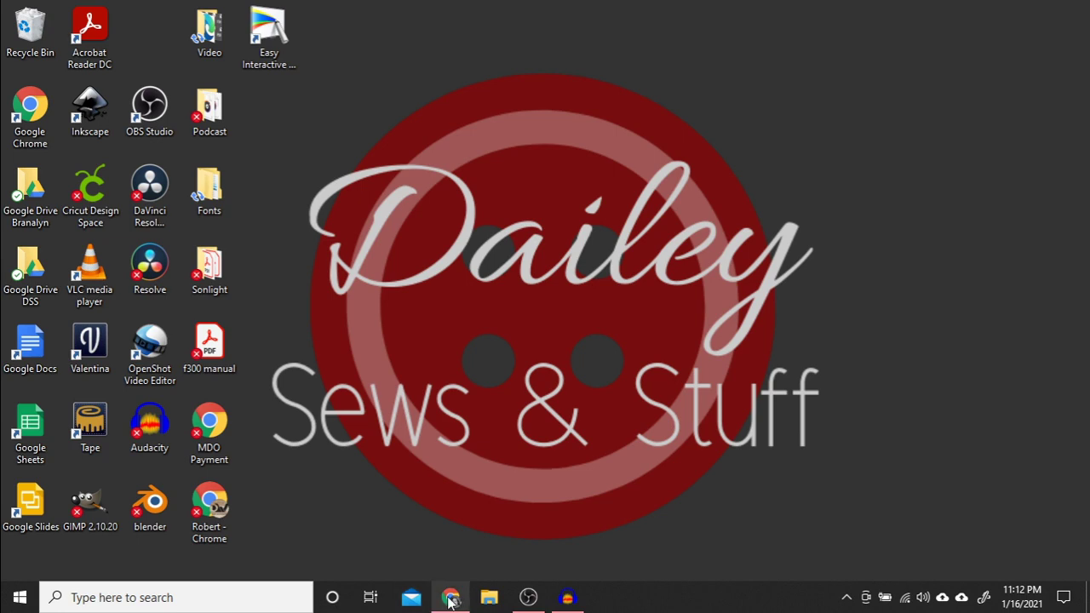
# Save pdfstitcher.exe from the v0.3 release assets to the Desktop
pyautogui.click(450, 599)
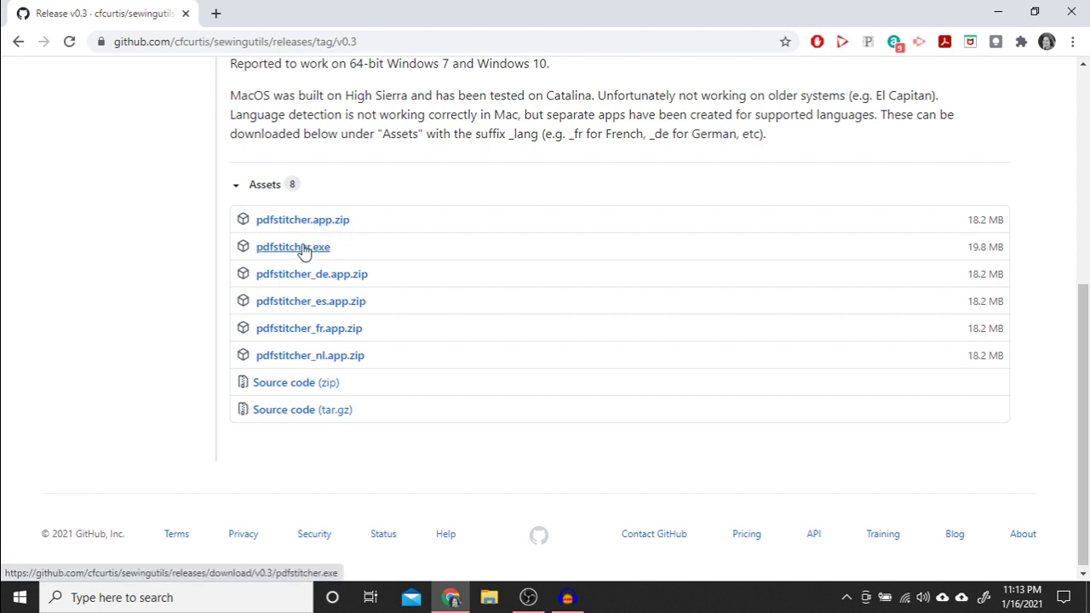
pyautogui.click(307, 249)
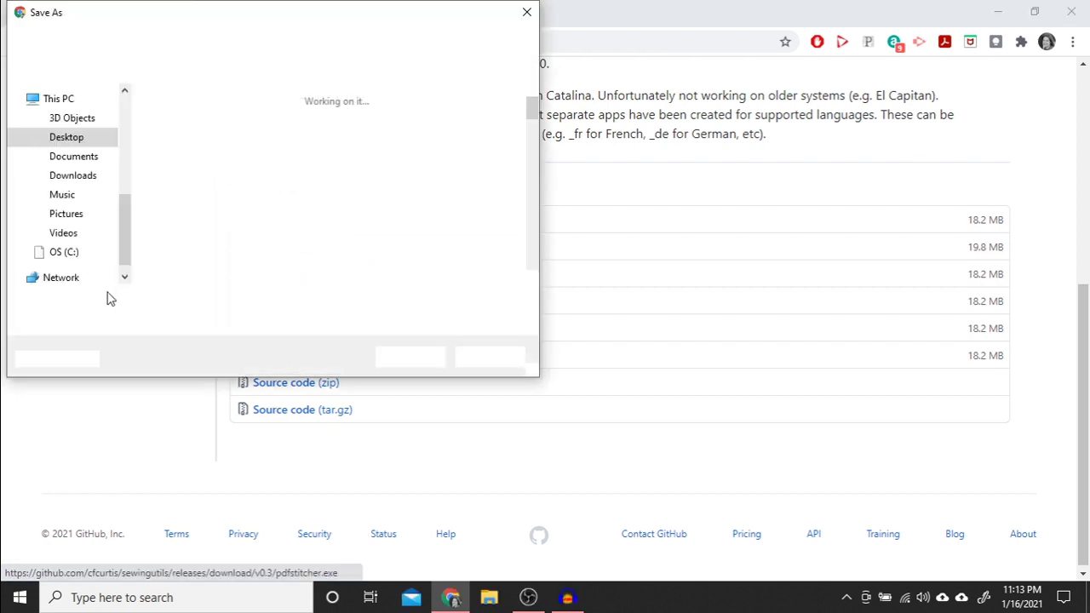
pyautogui.click(77, 143)
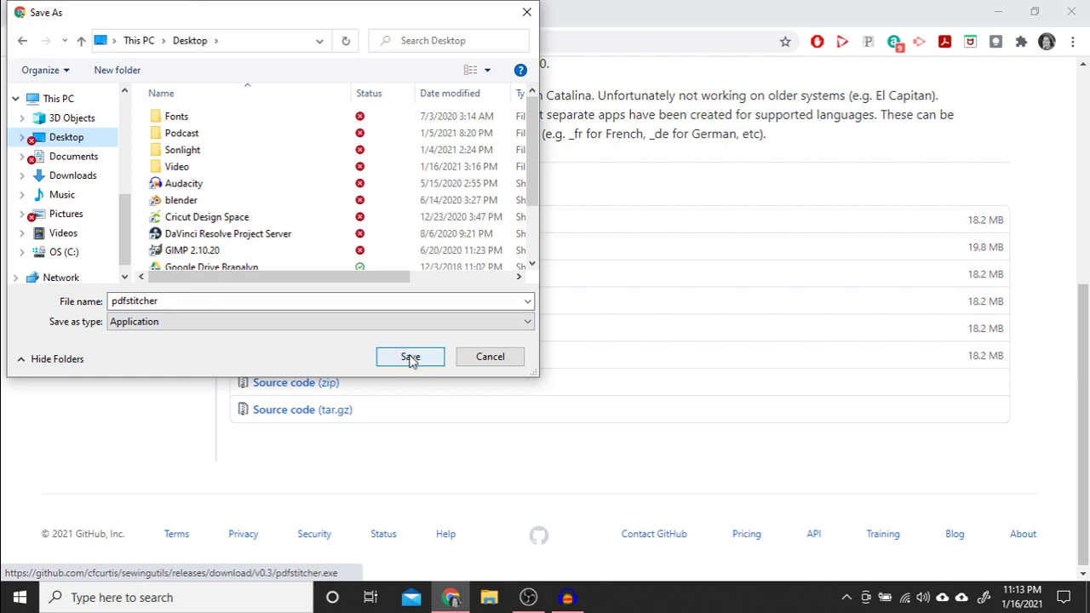
pyautogui.click(410, 357)
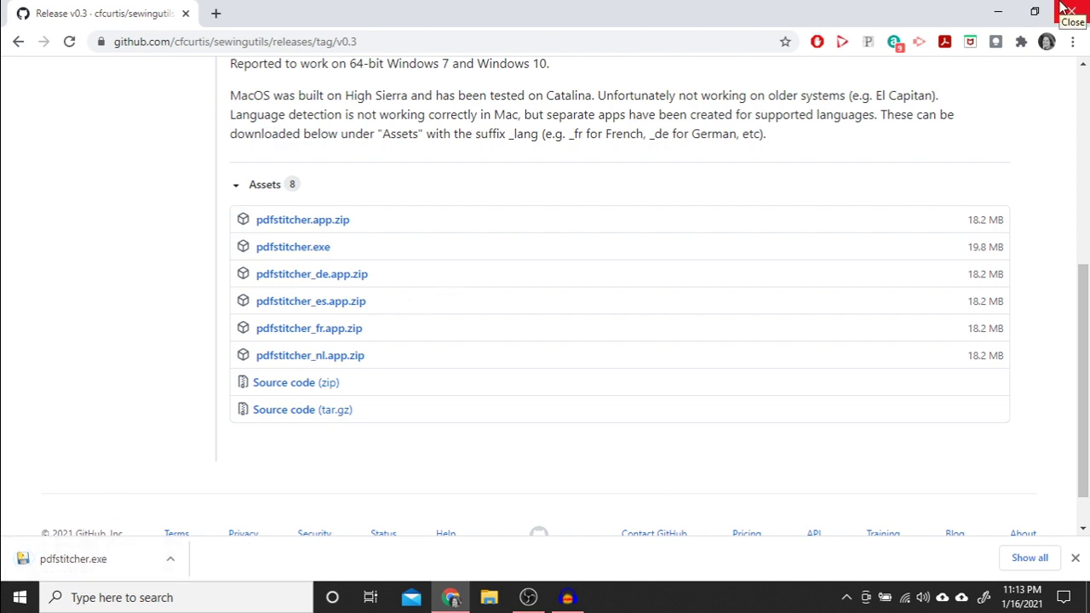
# Close Chrome and launch pdfstitcher from the Desktop, allowing it past the SmartScreen warning with Run anyway
pyautogui.click(1069, 11)
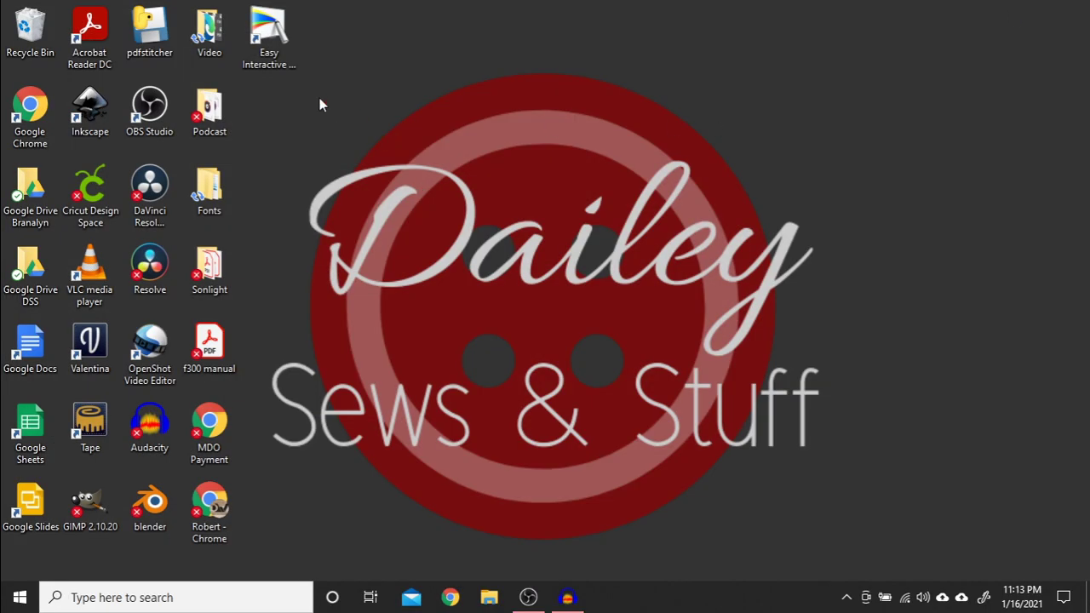
pyautogui.click(149, 45)
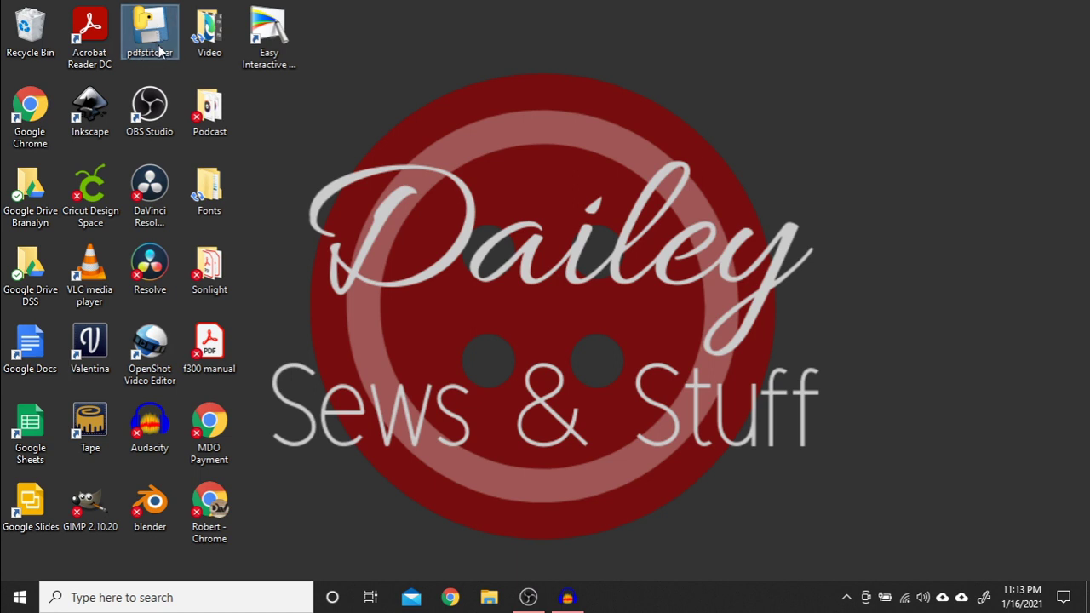
pyautogui.doubleClick(159, 51)
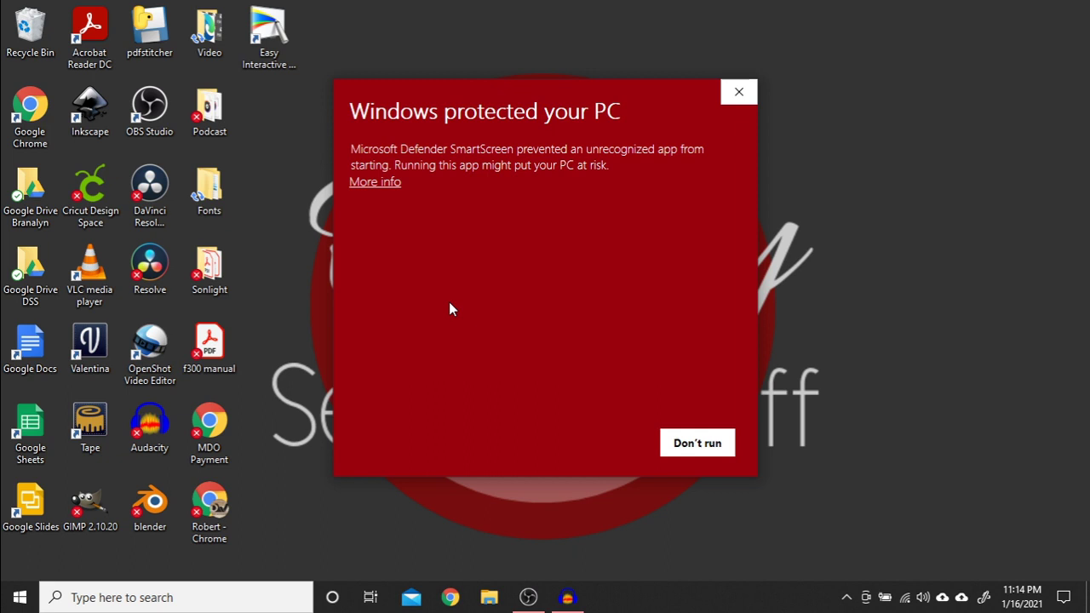
pyautogui.click(373, 183)
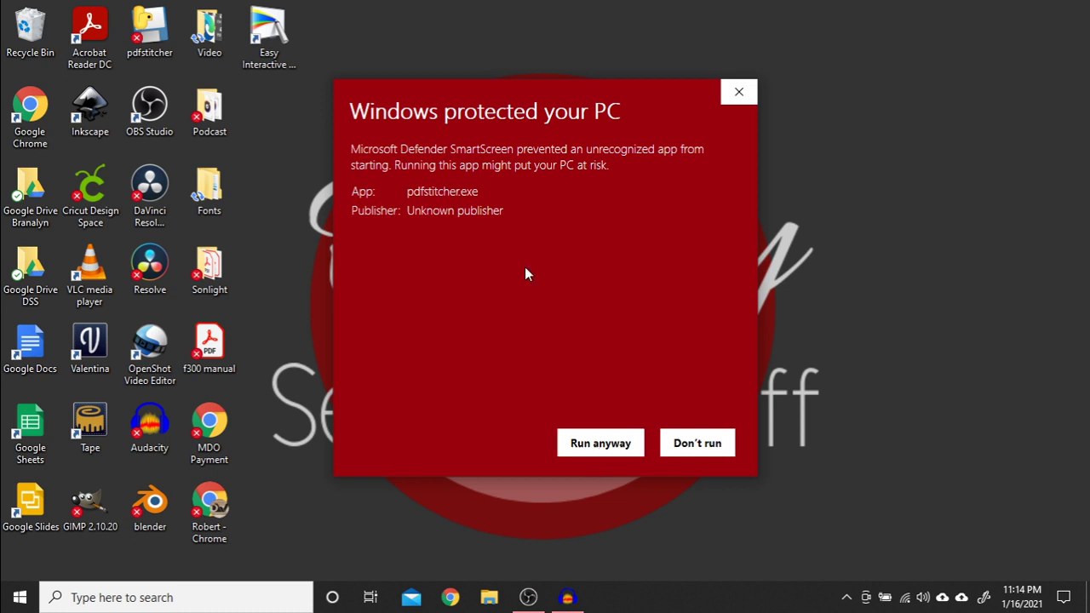
pyautogui.click(596, 451)
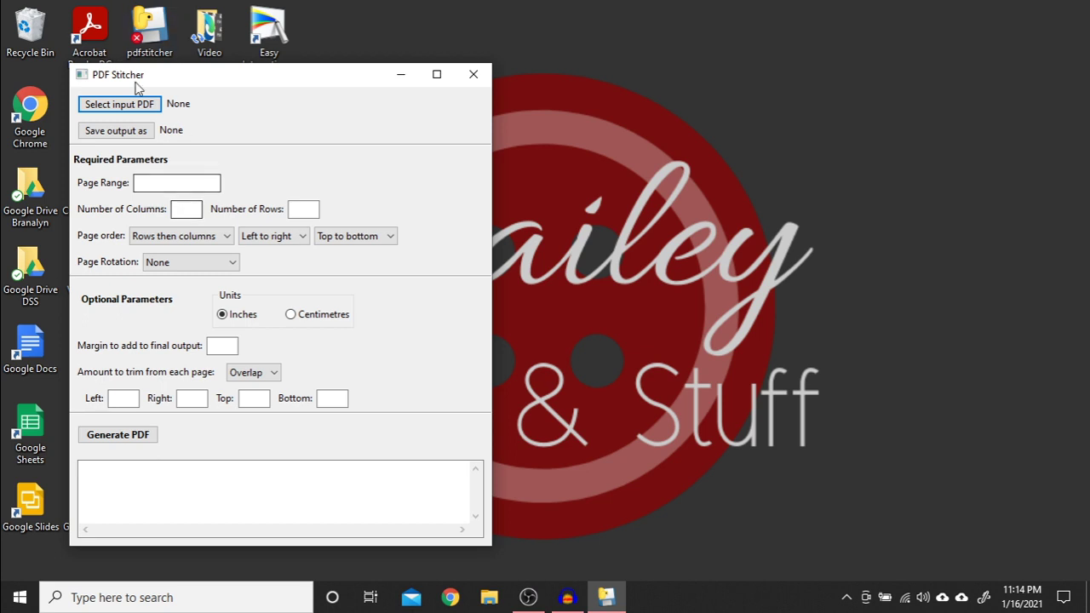
# Close the duplicate PDF Stitcher window and move the remaining one to the screen centre
pyautogui.click(474, 75)
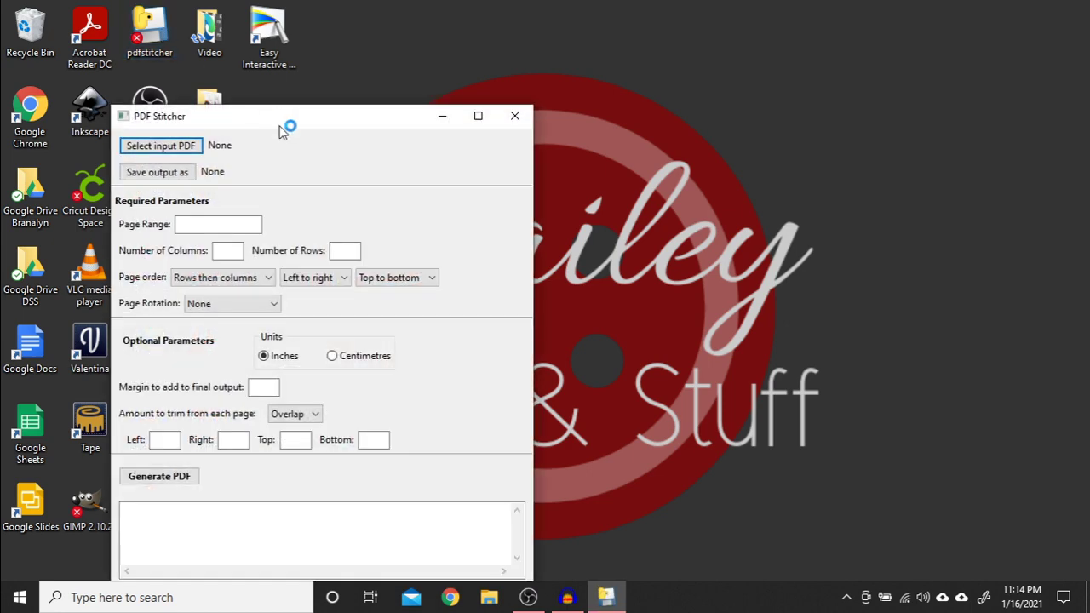
pyautogui.moveTo(285, 122); pyautogui.dragTo(233, 68)
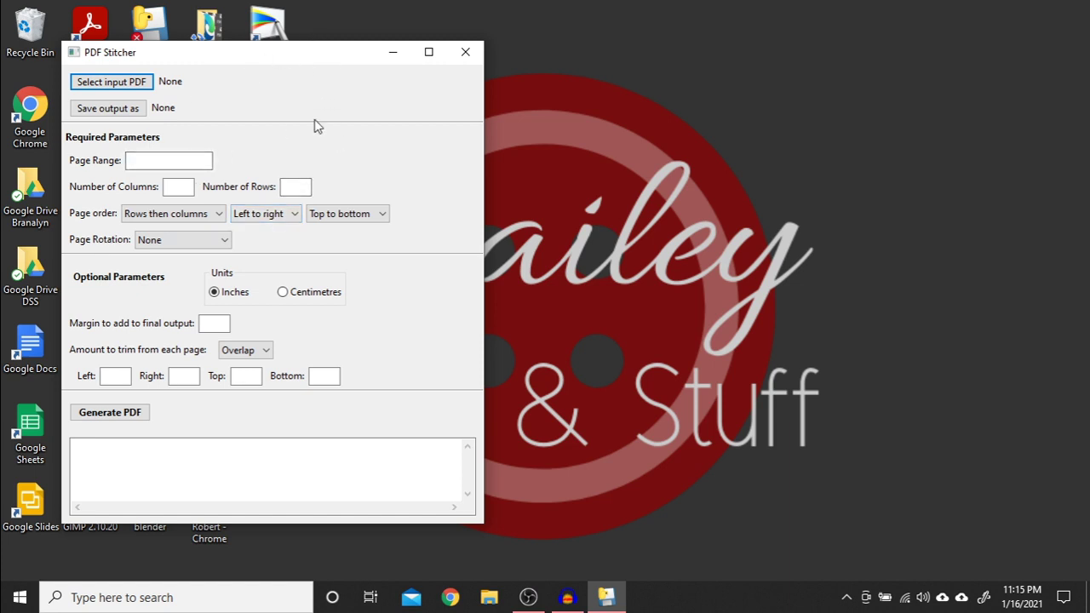
pyautogui.moveTo(201, 54); pyautogui.dragTo(494, 28)
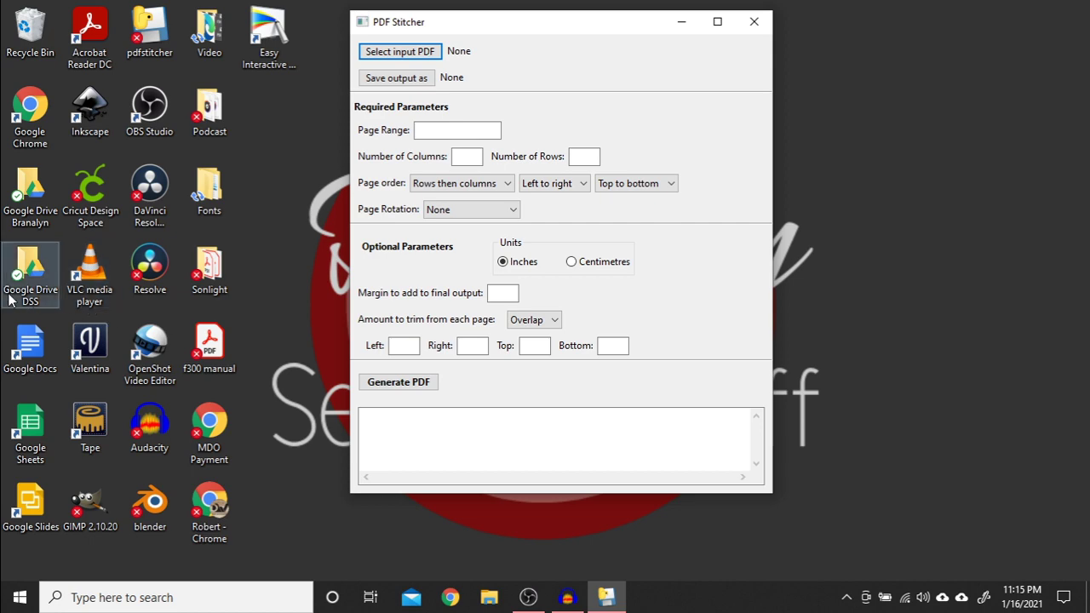
# Open Peg Legs Add Ons US Letter.pdf from Google Drive > Women > Leggings
pyautogui.click(423, 63)
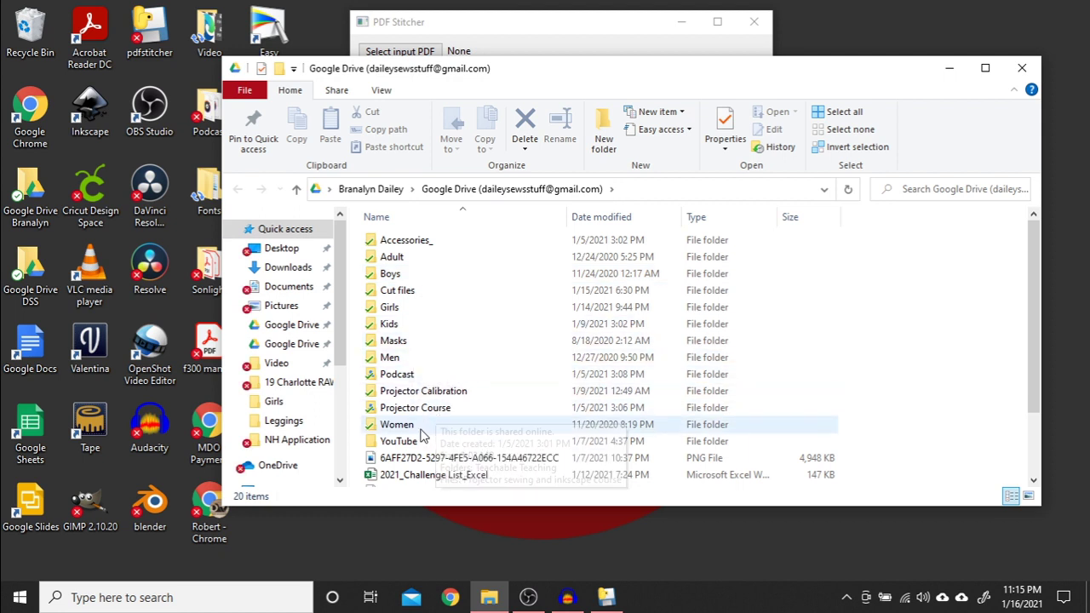
pyautogui.doubleClick(422, 426)
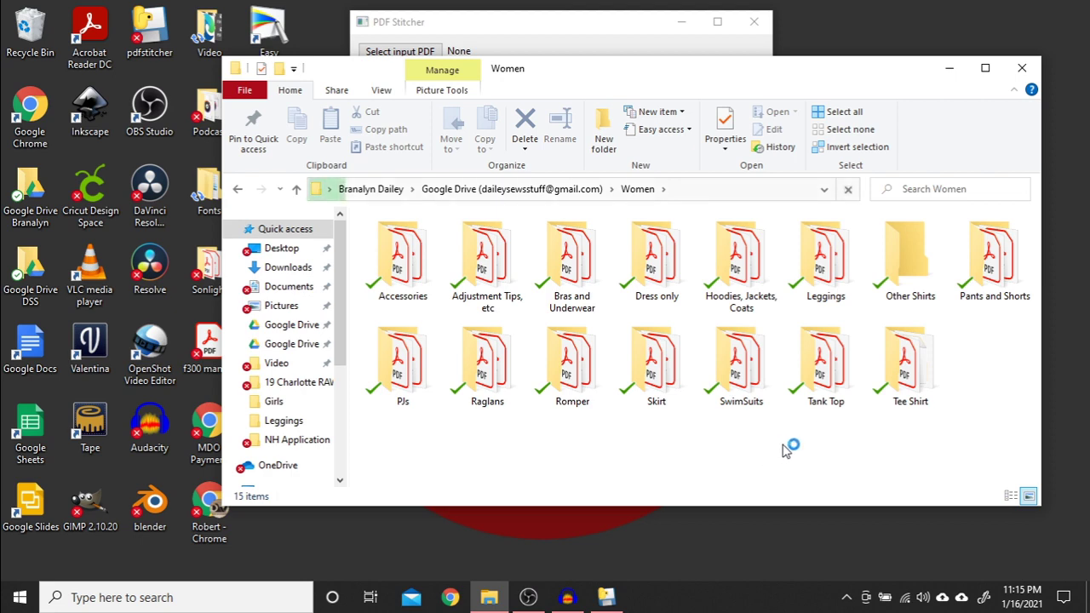
pyautogui.doubleClick(825, 289)
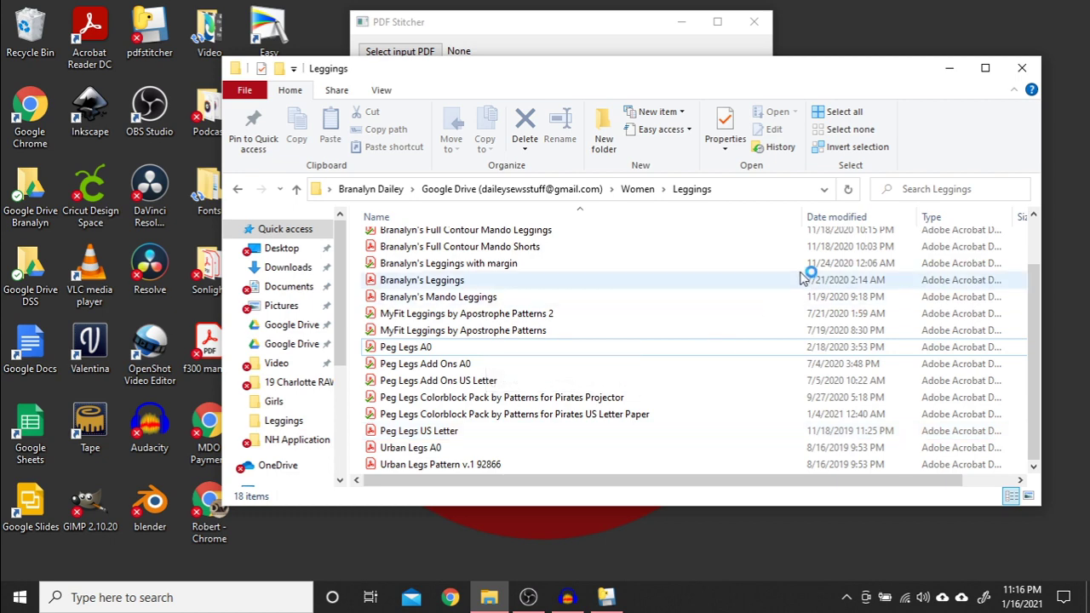
pyautogui.doubleClick(477, 381)
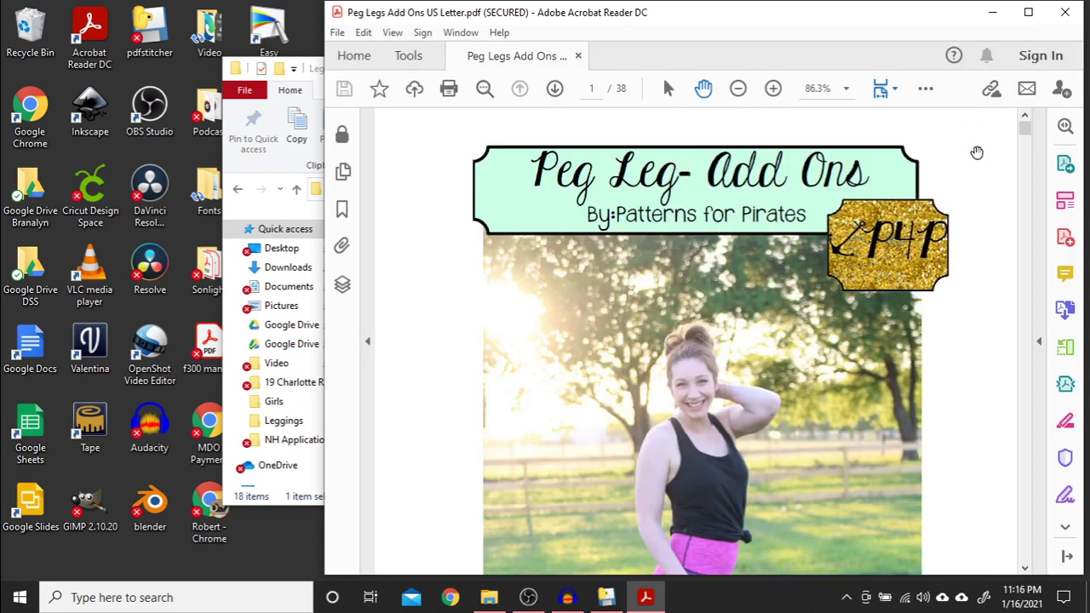
# Maximize Acrobat Reader and zoom the pattern out to 75%
pyautogui.moveTo(1025, 130); pyautogui.dragTo(1020, 379)
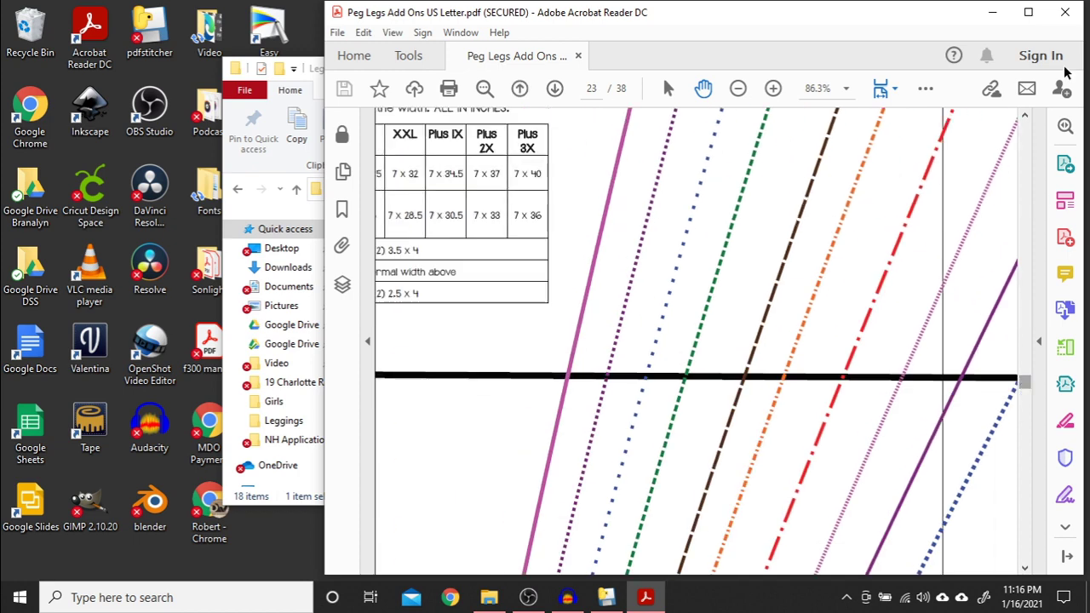
pyautogui.click(1029, 12)
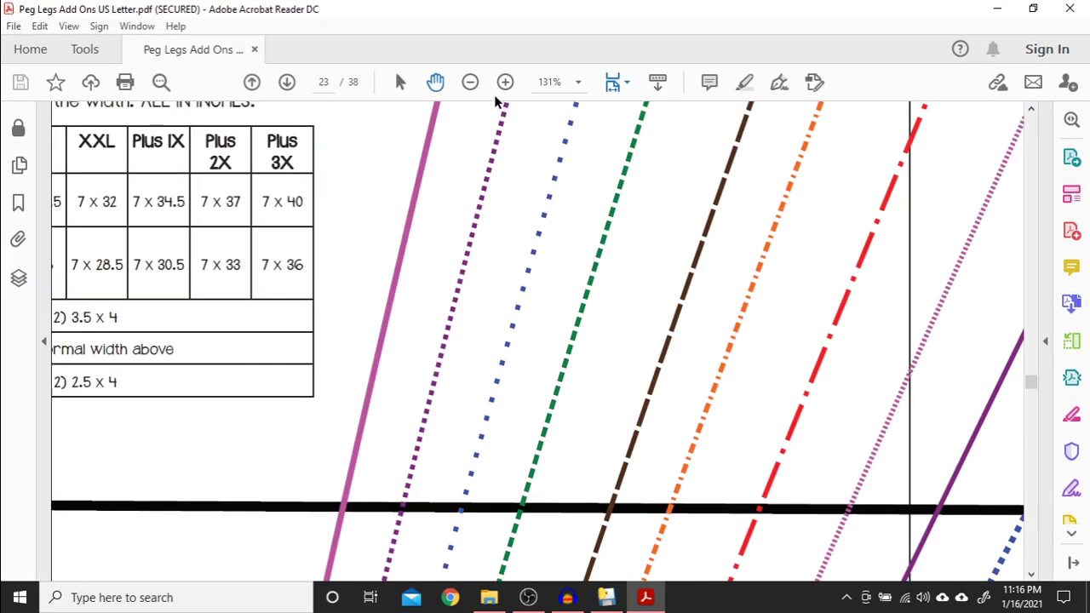
pyautogui.click(472, 83)
pyautogui.click(472, 82)
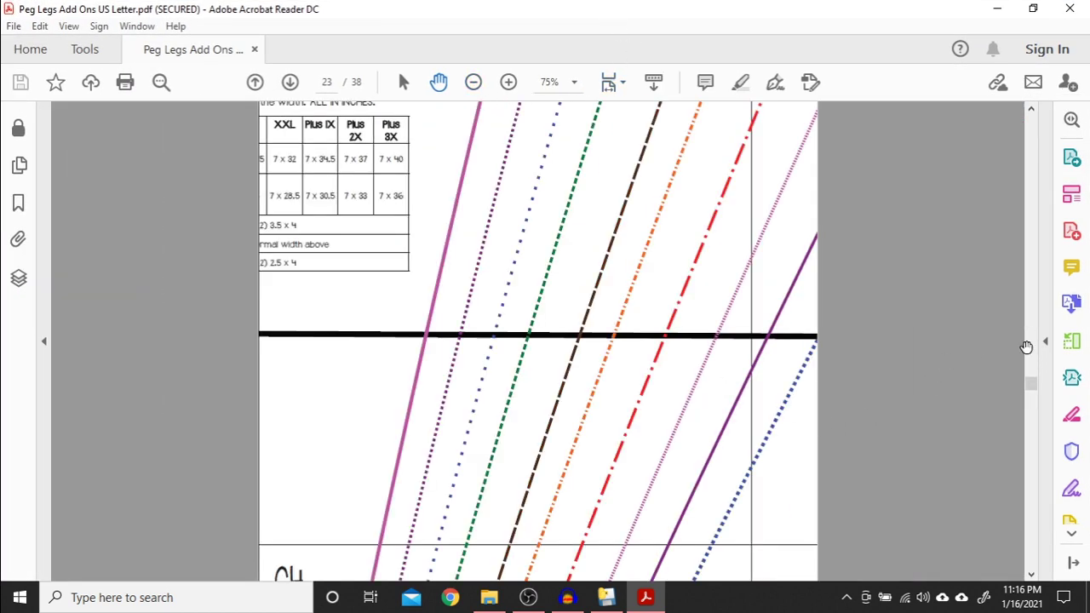
# Scroll to the Printing Guide listing full pattern pages 16-38, then bring PDF Stitcher forward
pyautogui.moveTo(1035, 368); pyautogui.dragTo(1032, 355)
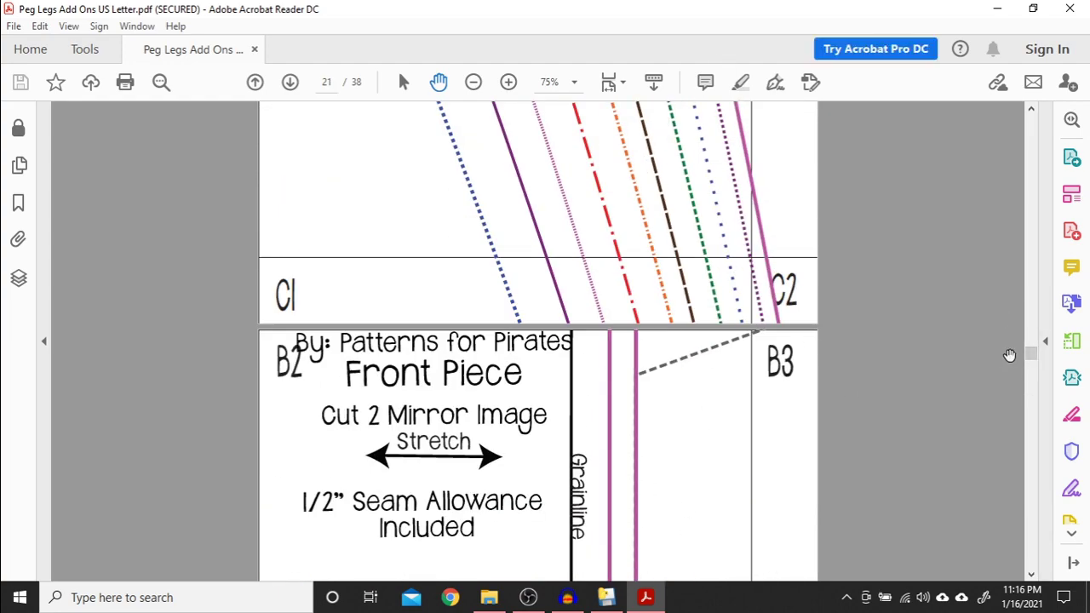
pyautogui.moveTo(1031, 354); pyautogui.dragTo(1045, 305)
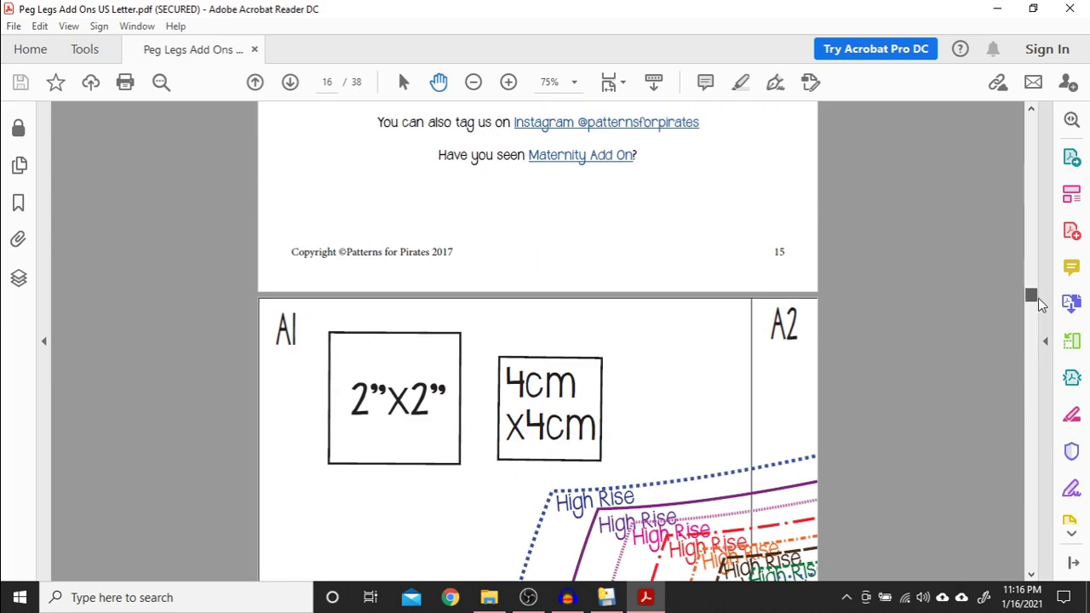
pyautogui.moveTo(1041, 305); pyautogui.dragTo(1038, 140)
pyautogui.scroll(-12, 663, 300)
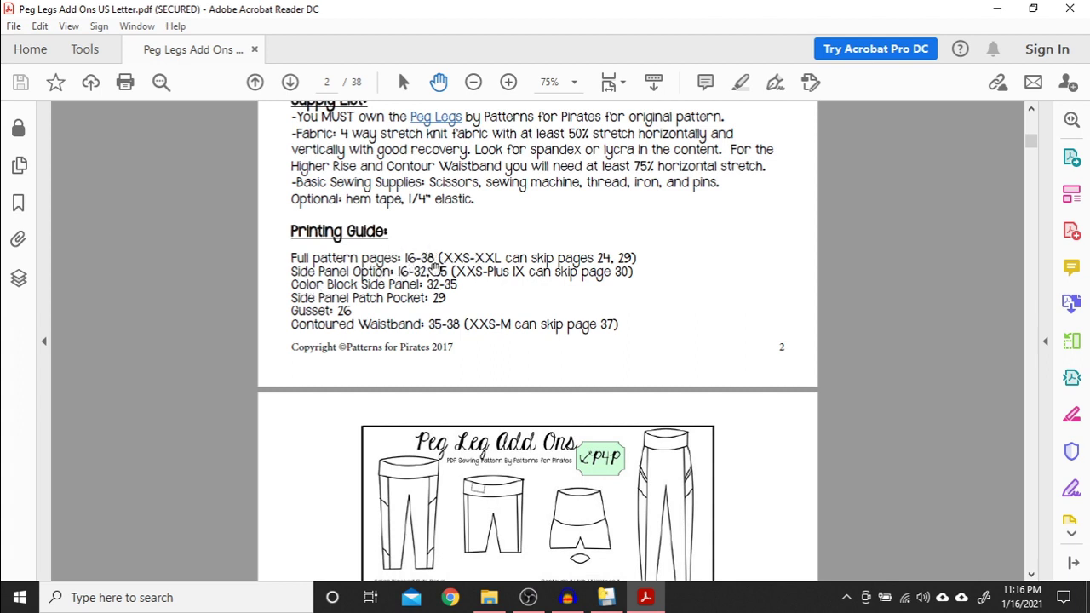
pyautogui.click(605, 596)
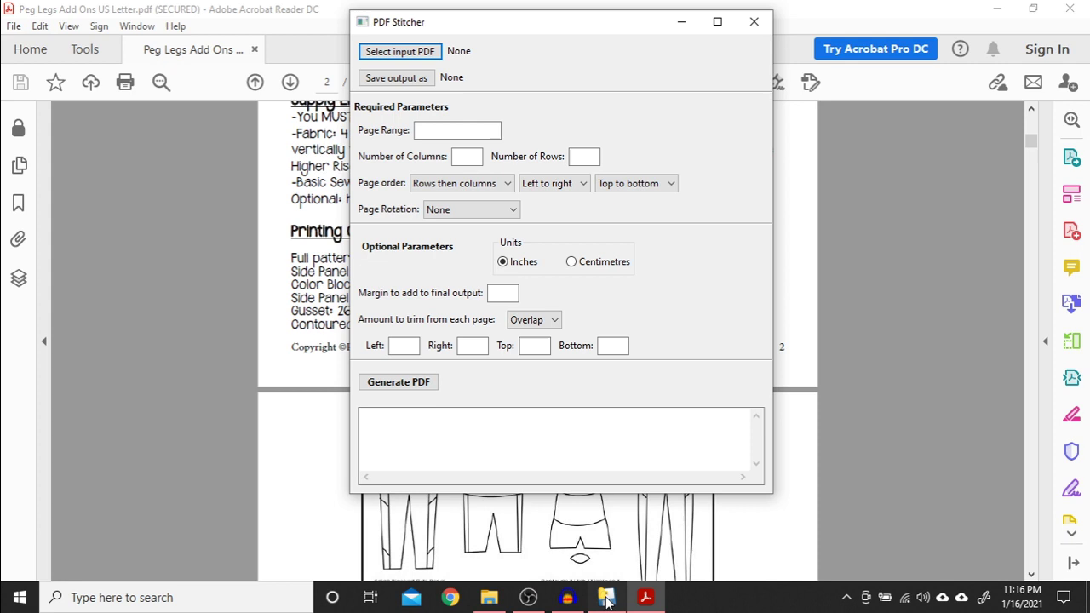
# Load Peg Legs Add Ons US Letter.pdf from Google Drive > Women > Leggings as the input file
pyautogui.click(427, 53)
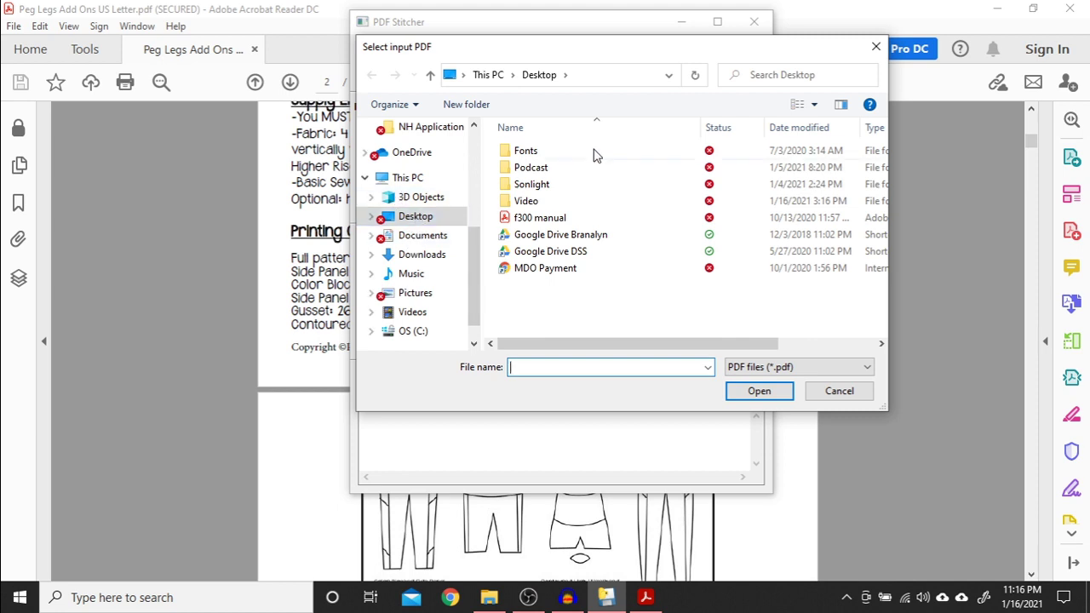
pyautogui.doubleClick(599, 253)
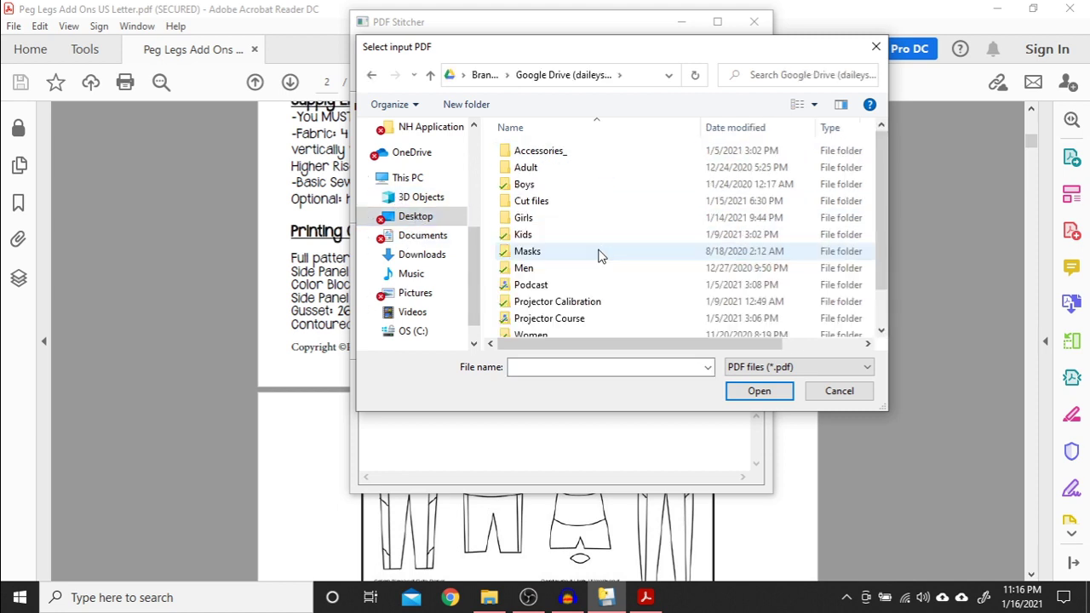
pyautogui.doubleClick(574, 336)
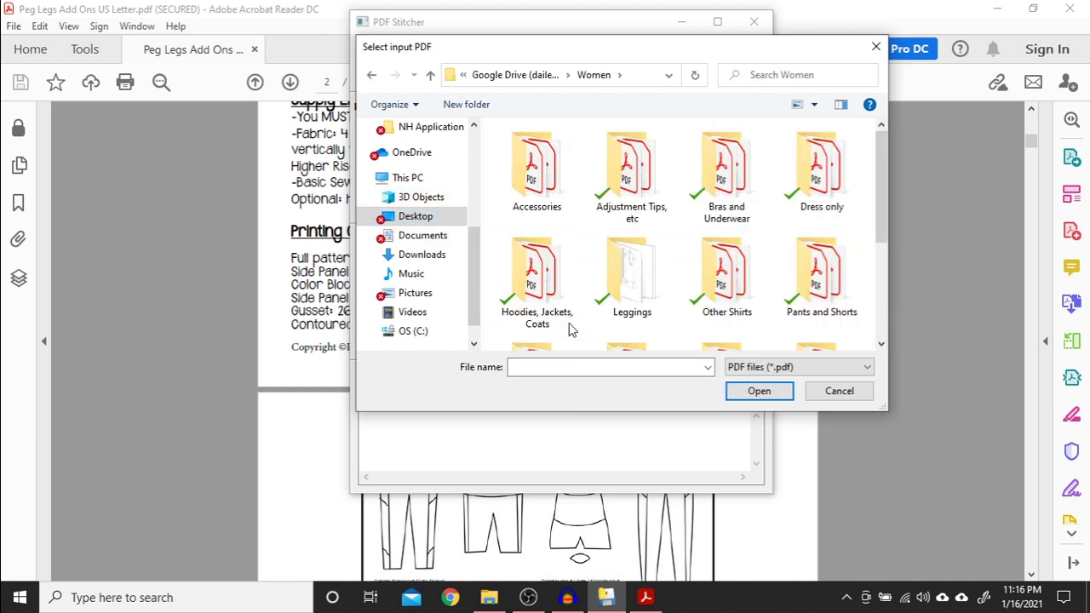
pyautogui.scroll(-1, 634, 247)
pyautogui.doubleClick(637, 223)
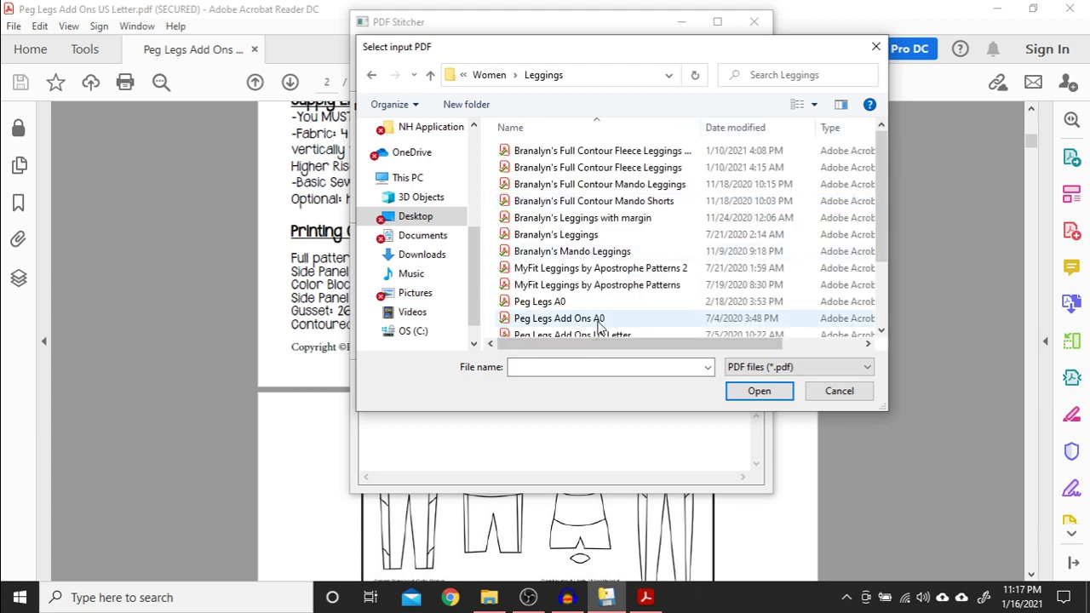
pyautogui.scroll(-1, 596, 319)
pyautogui.click(576, 294)
pyautogui.click(759, 394)
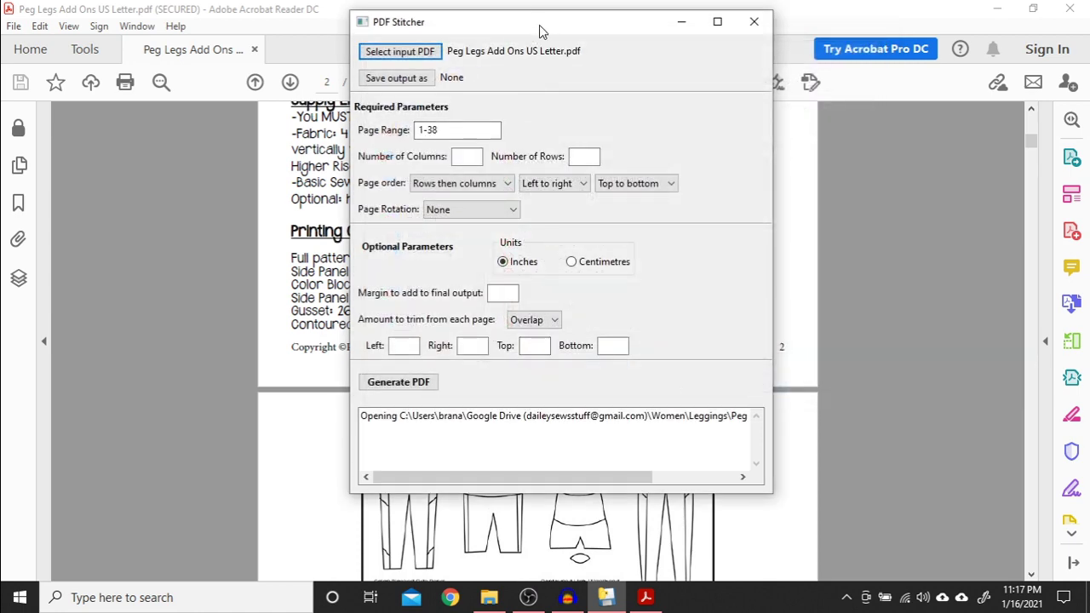
# Enter 16-38 as the page range
pyautogui.moveTo(539, 31); pyautogui.dragTo(575, 108)
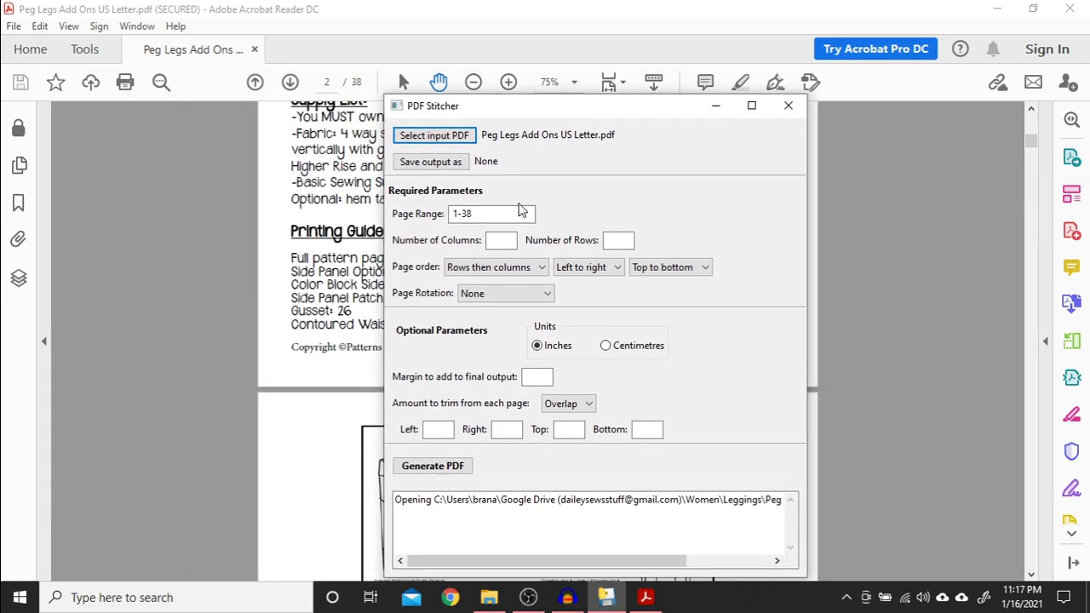
pyautogui.click(460, 215)
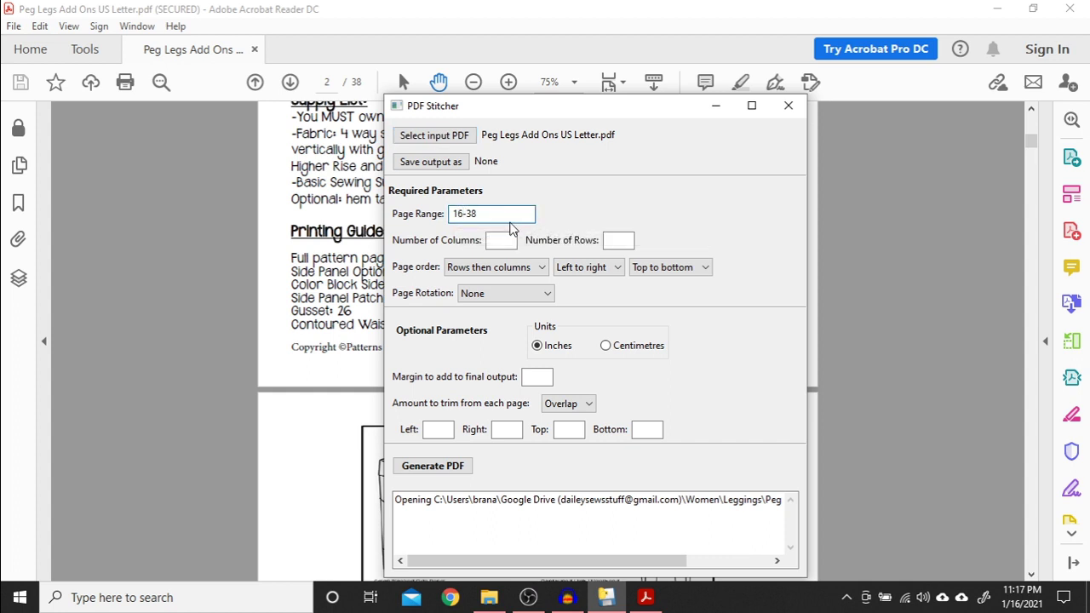
pyautogui.press('Tab')
# Page through the tiled pattern pages 16-38 in Acrobat Reader
pyautogui.click(220, 342)
pyautogui.scroll(-2, 211, 339)
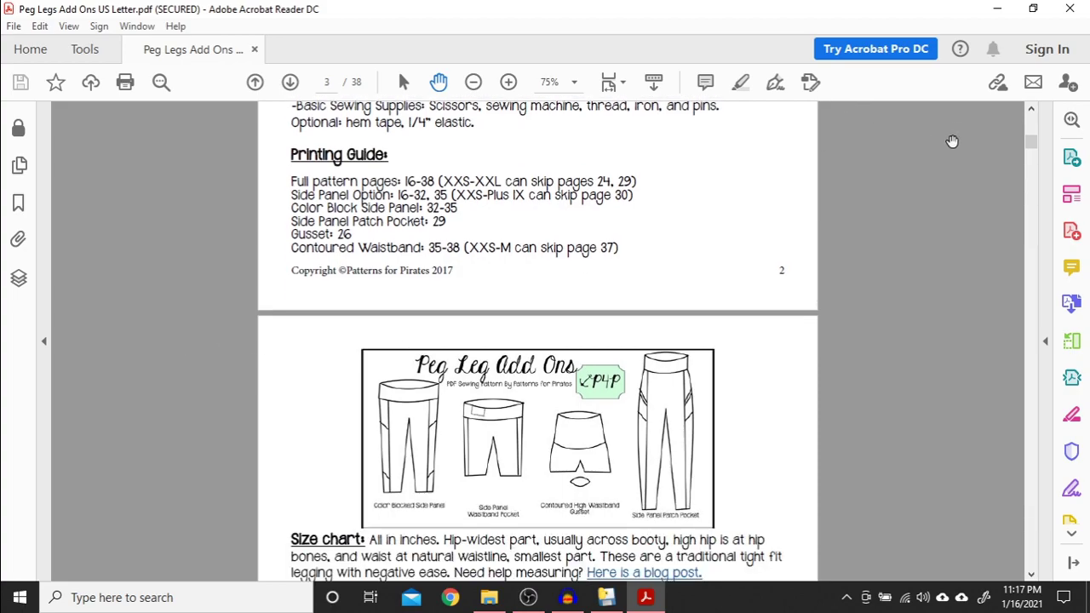
pyautogui.moveTo(1031, 152); pyautogui.dragTo(990, 303)
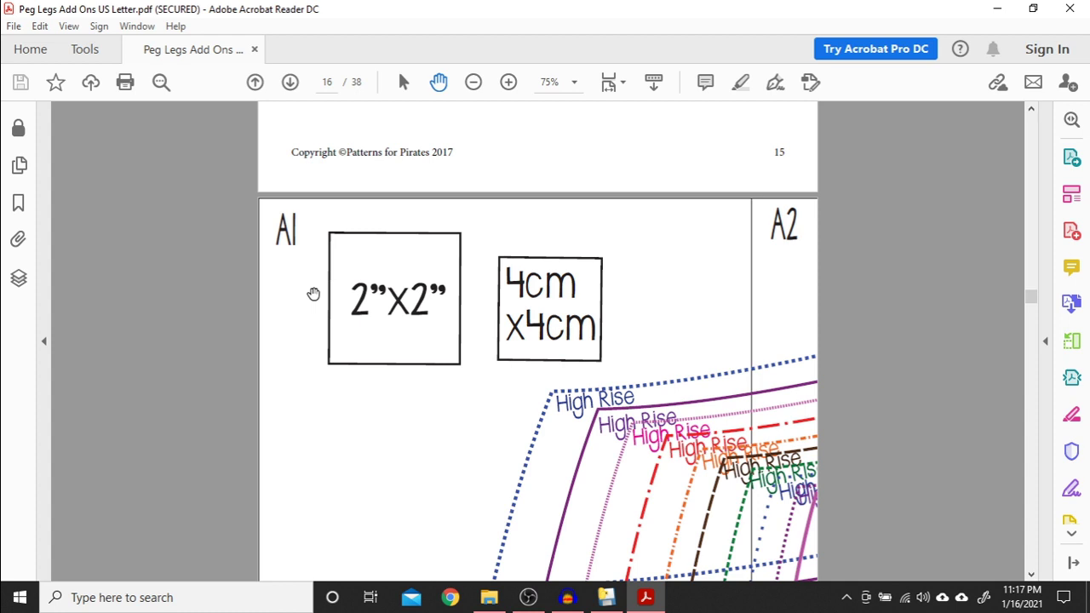
pyautogui.scroll(-15, 314, 340)
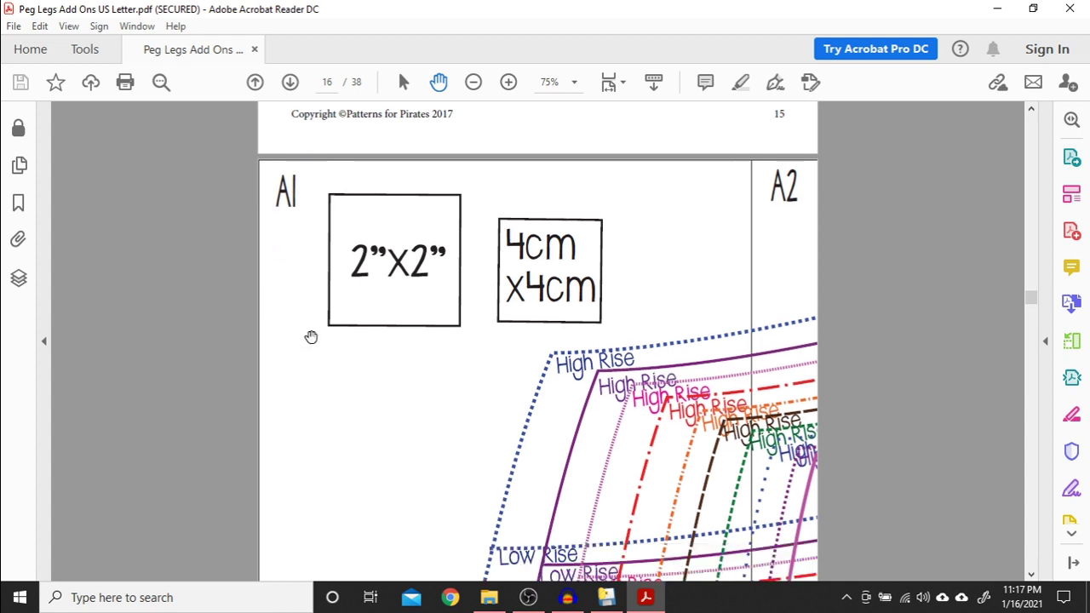
pyautogui.scroll(-15, 311, 337)
pyautogui.scroll(-8, 311, 337)
pyautogui.scroll(-15, 316, 331)
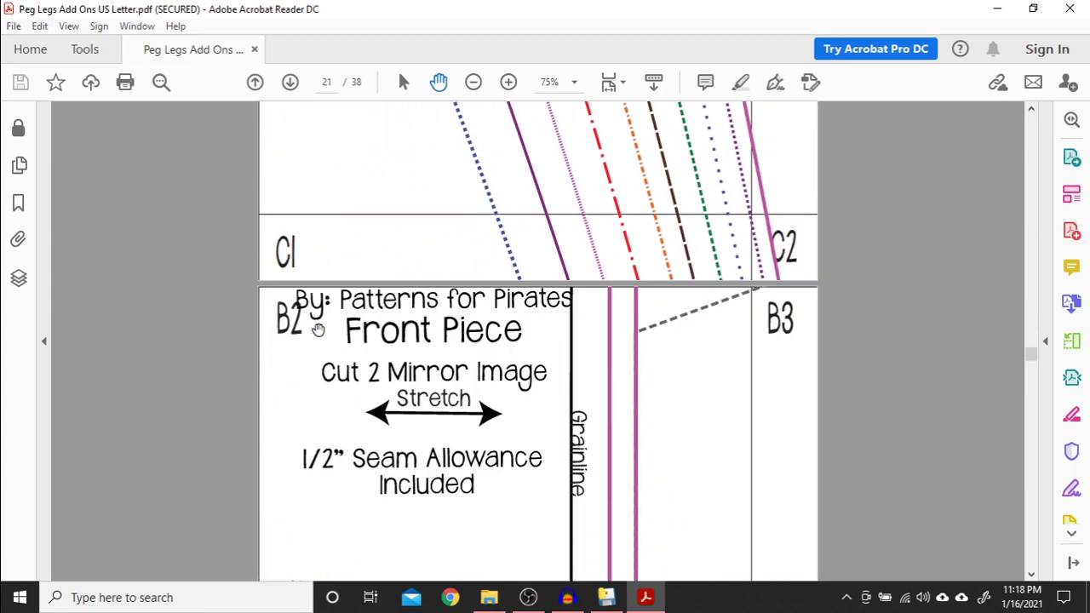
pyautogui.scroll(-8, 318, 331)
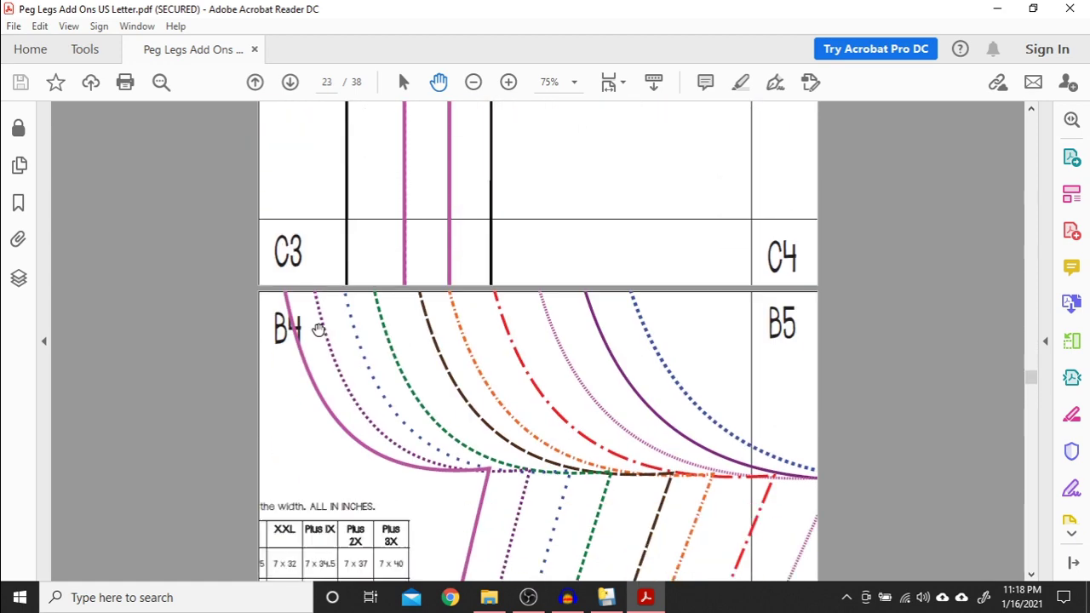
pyautogui.scroll(-15, 318, 331)
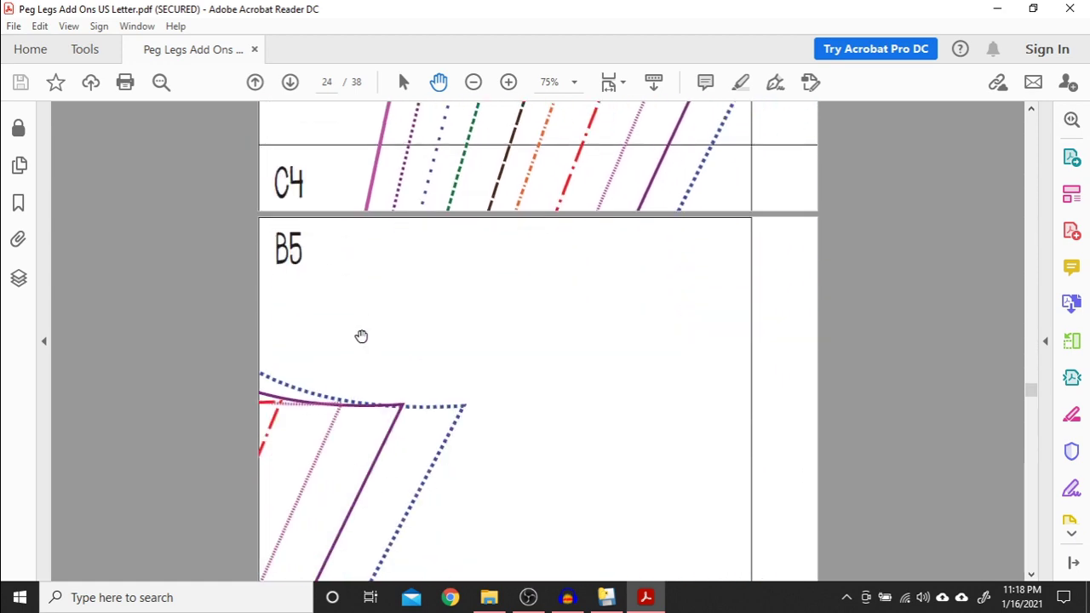
pyautogui.scroll(-8, 361, 336)
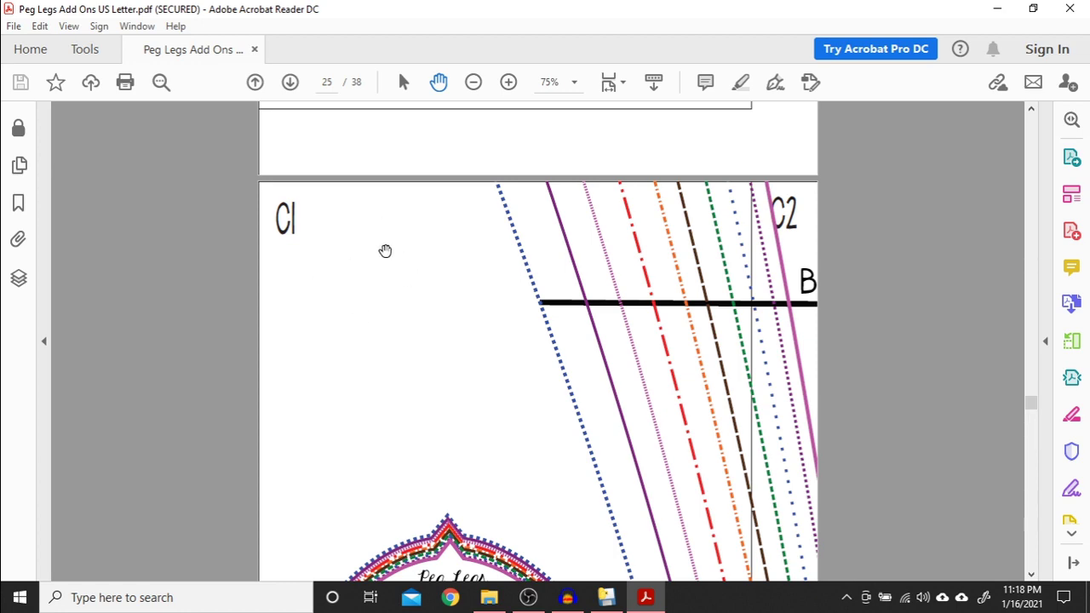
pyautogui.scroll(-15, 385, 250)
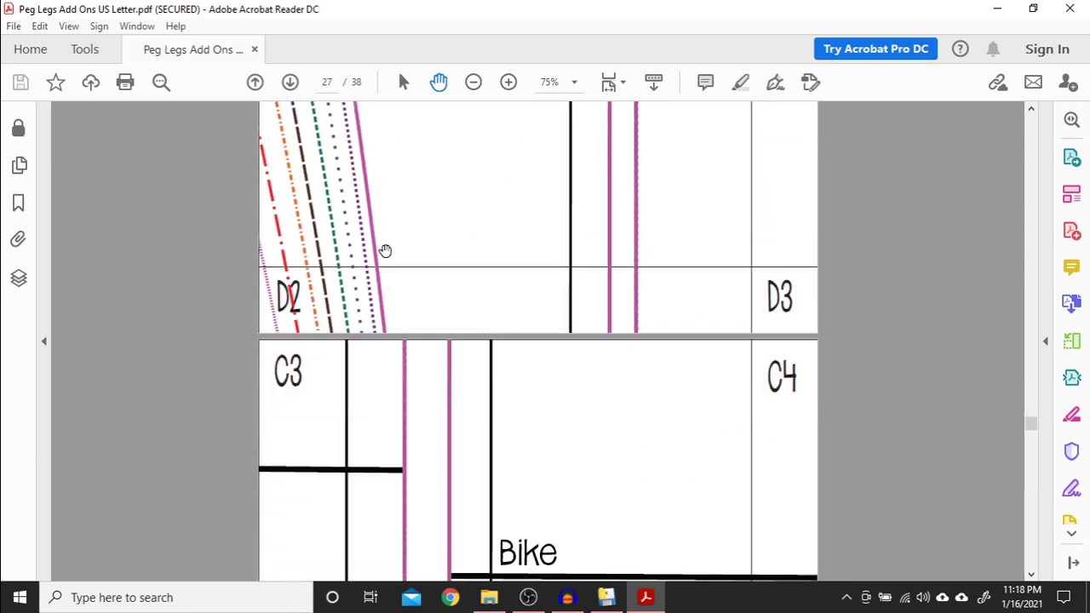
pyautogui.scroll(-15, 385, 250)
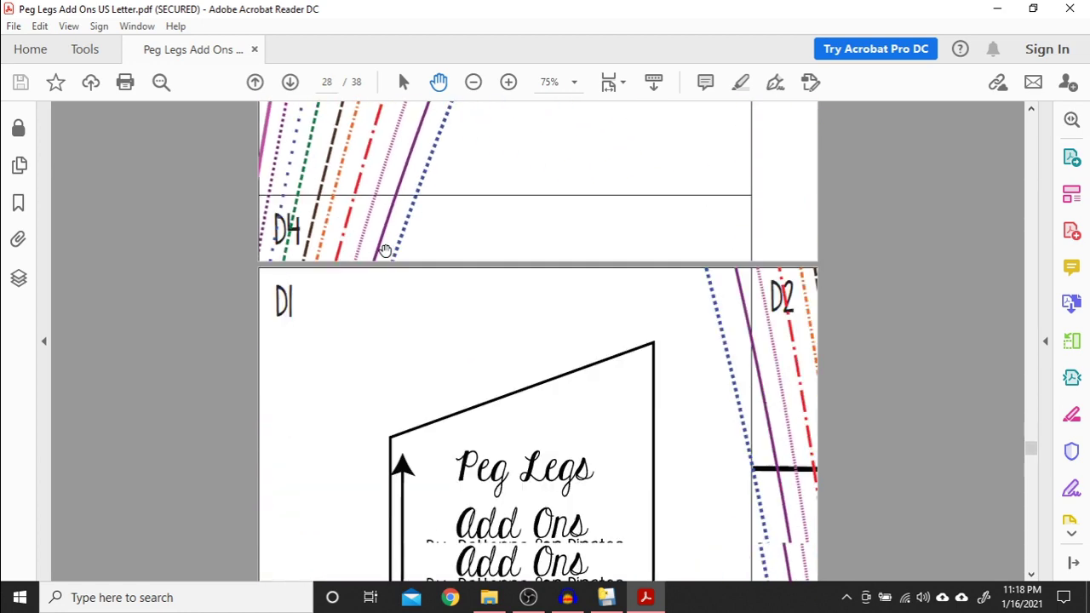
pyautogui.scroll(-15, 389, 251)
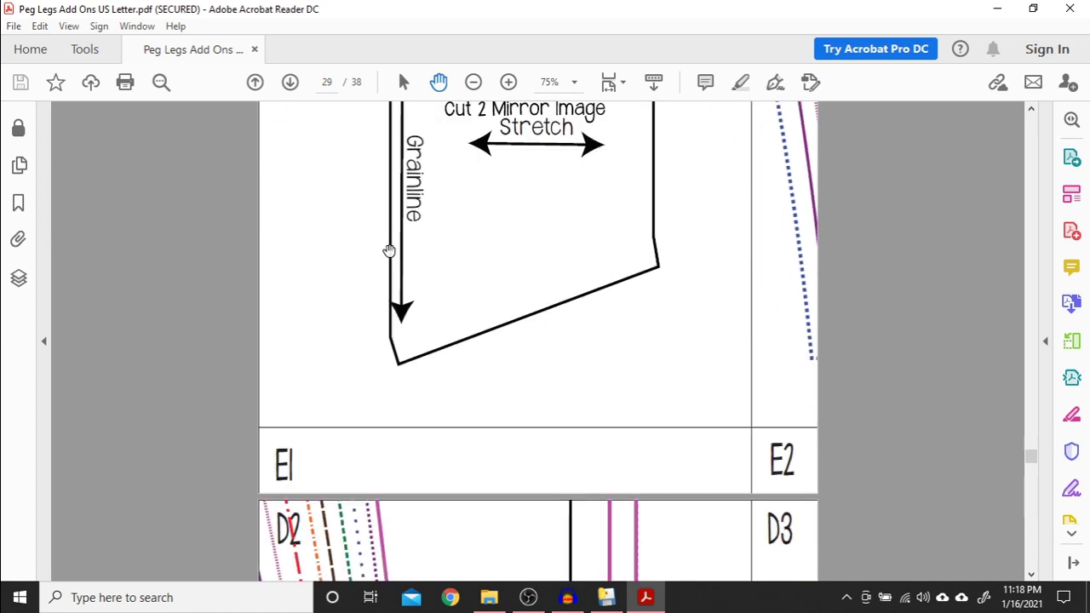
pyautogui.scroll(-15, 390, 250)
pyautogui.scroll(-15, 389, 251)
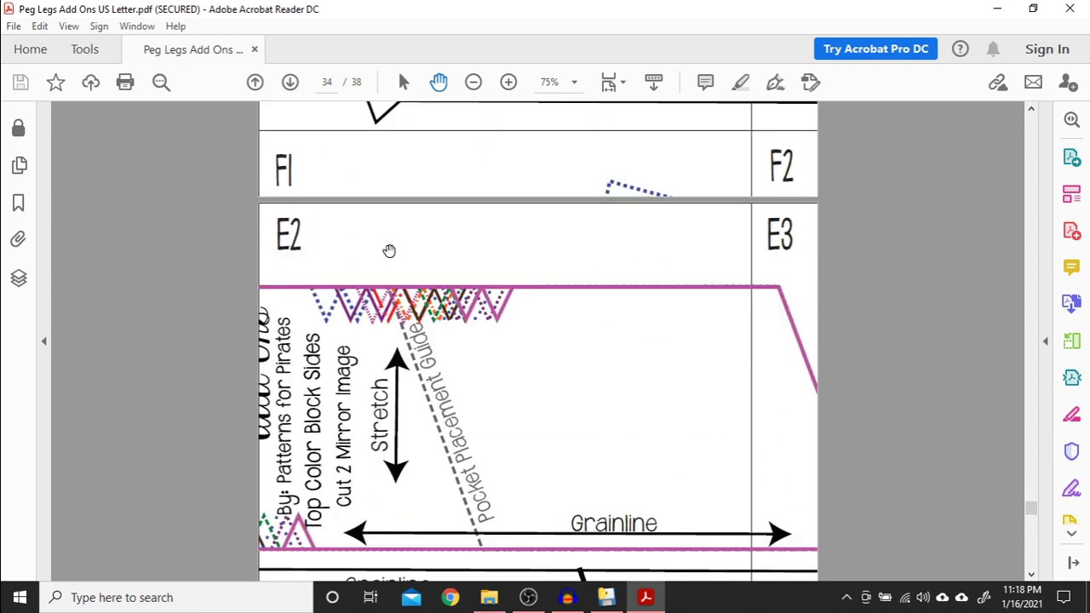
pyautogui.scroll(-15, 390, 250)
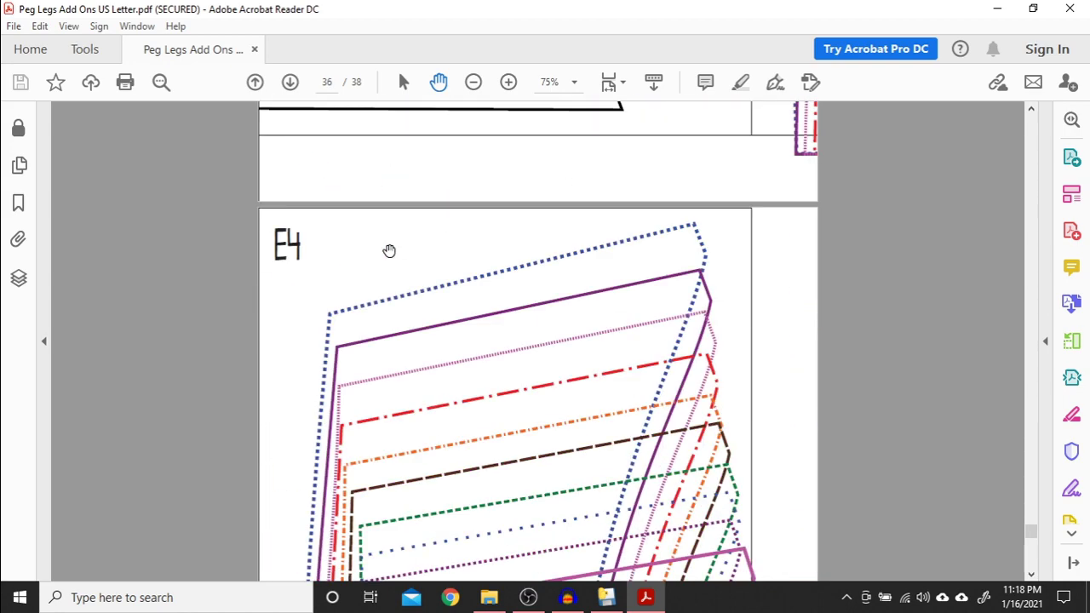
pyautogui.scroll(-10, 390, 251)
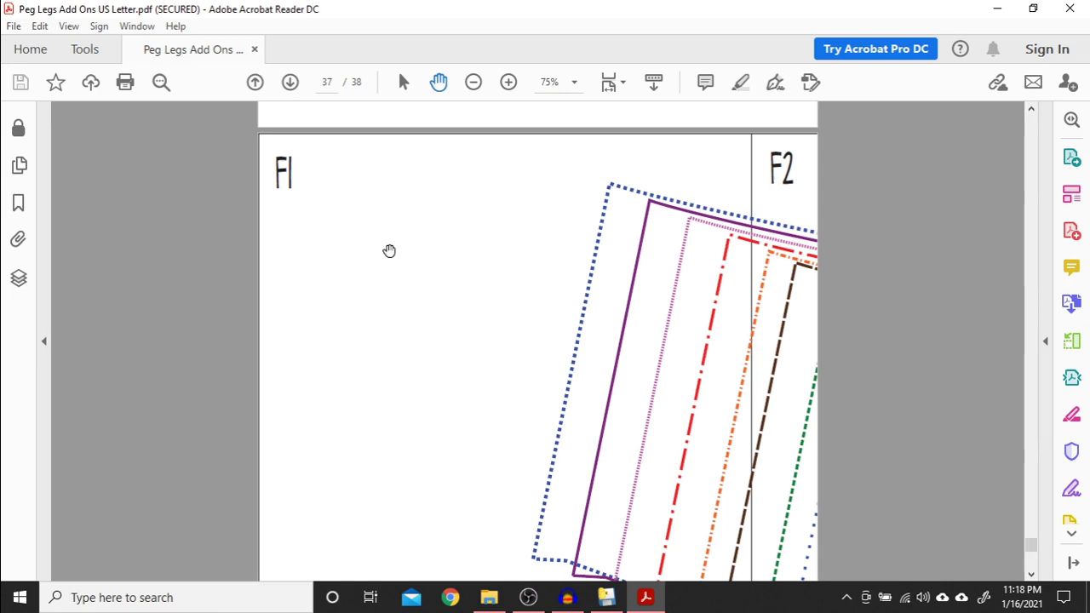
pyautogui.scroll(-10, 390, 250)
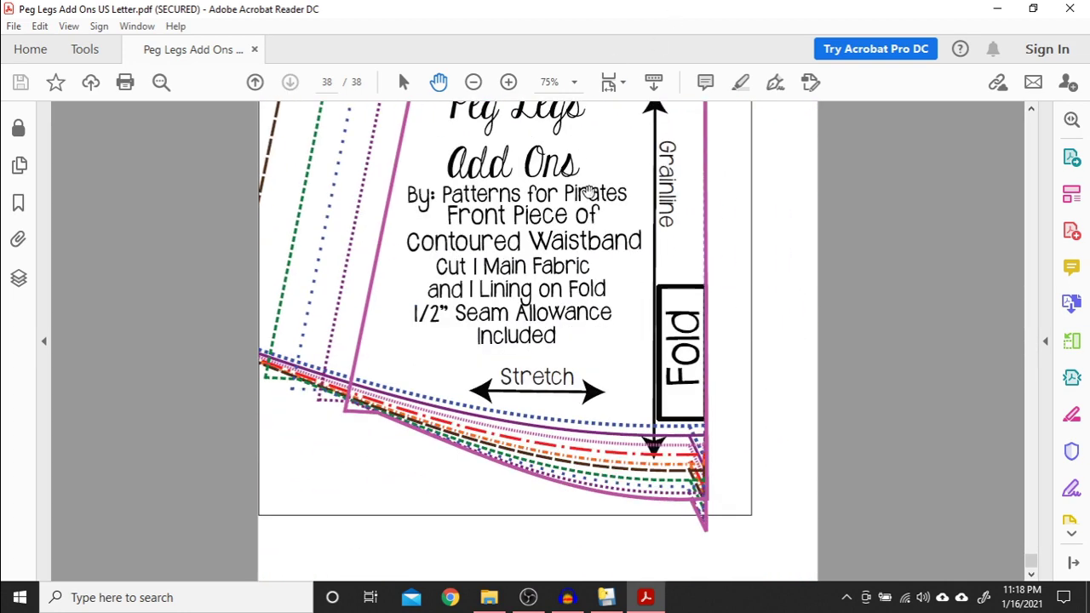
# Put the cursor in PDF Stitcher's Number of Rows field, then return to Acrobat
pyautogui.click(607, 598)
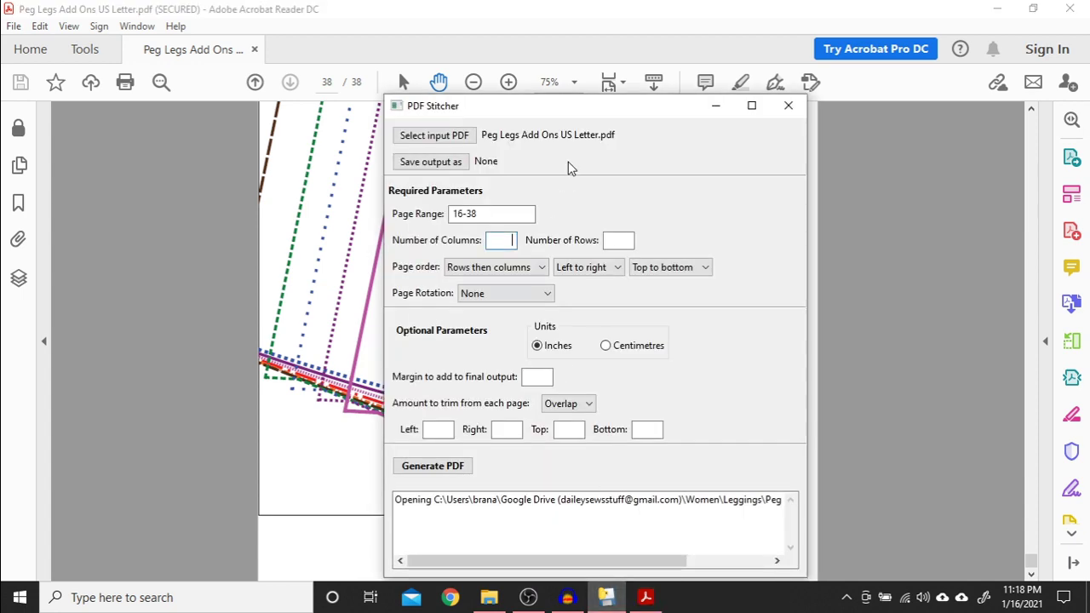
pyautogui.click(631, 241)
pyautogui.click(845, 179)
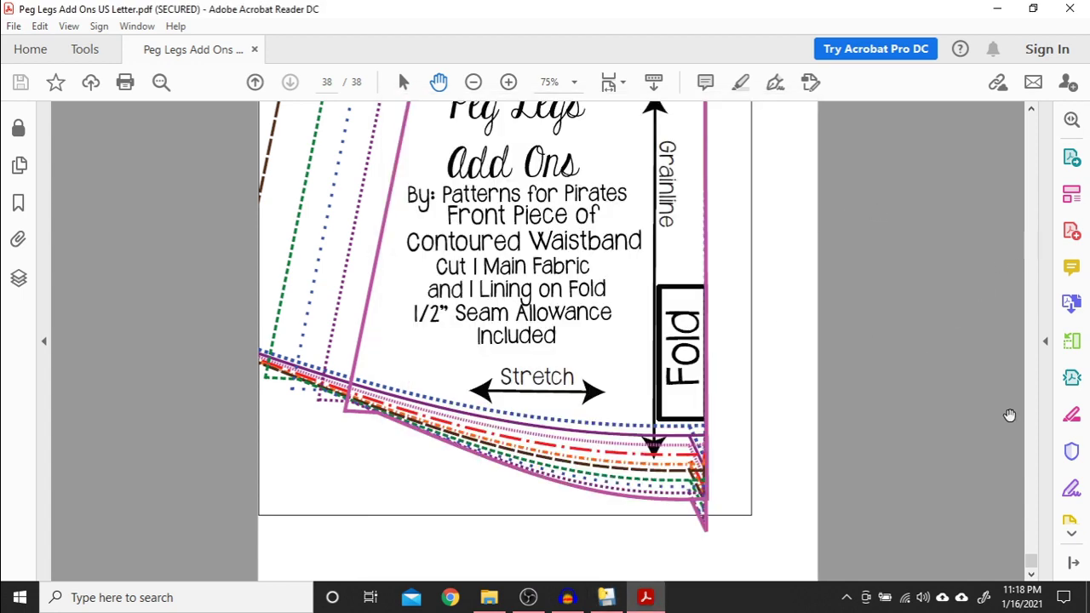
# Scroll through pages 32–38 down to the contoured waistband front piece on page 38
pyautogui.moveTo(1033, 558); pyautogui.dragTo(1030, 307)
pyautogui.scroll(10, 840, 314)
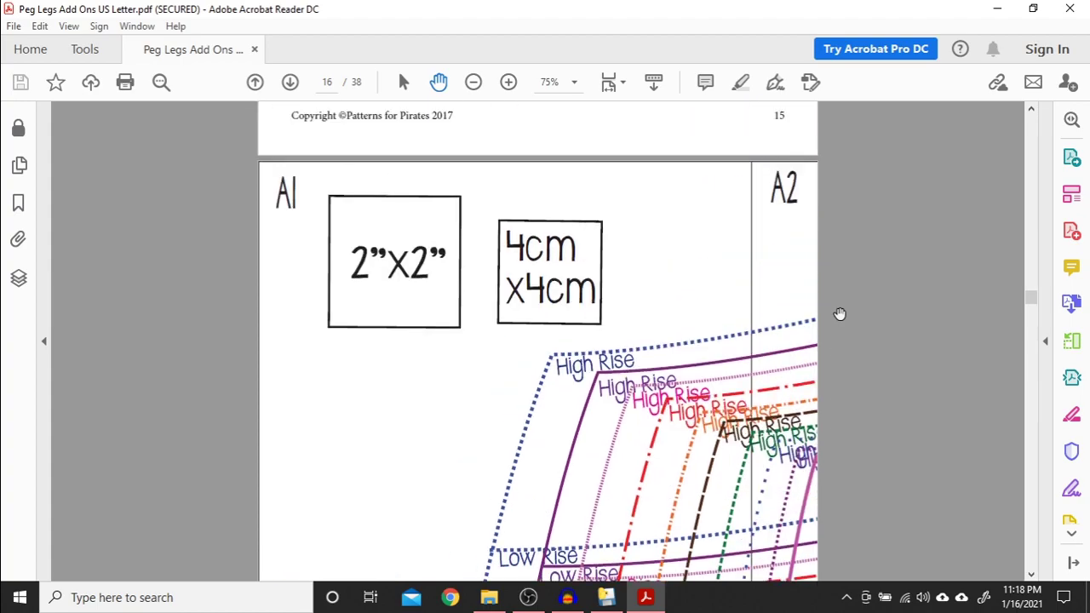
pyautogui.scroll(-20, 840, 314)
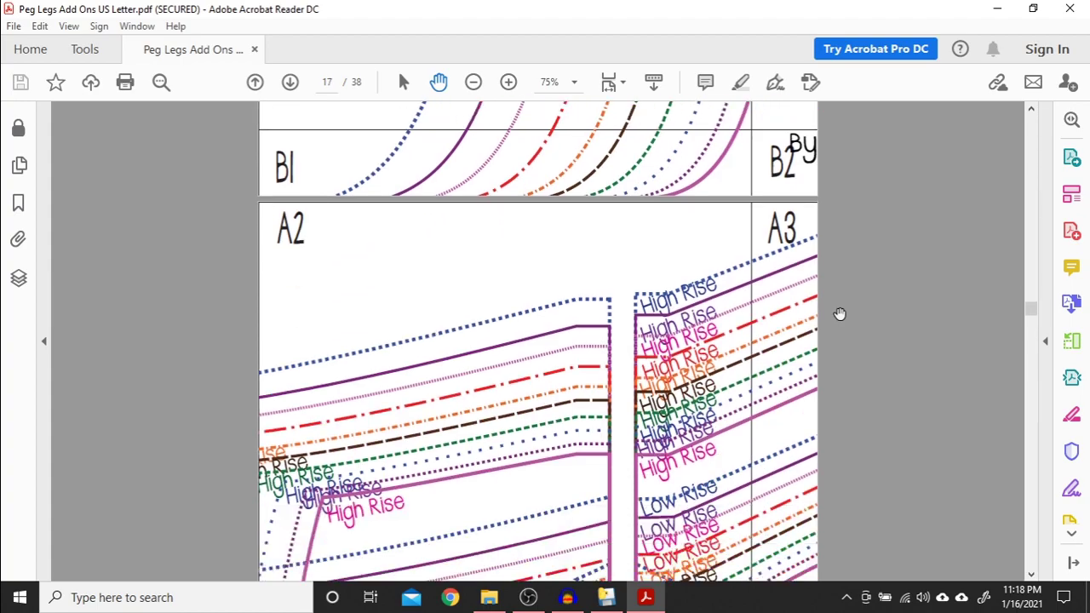
pyautogui.scroll(-15, 840, 314)
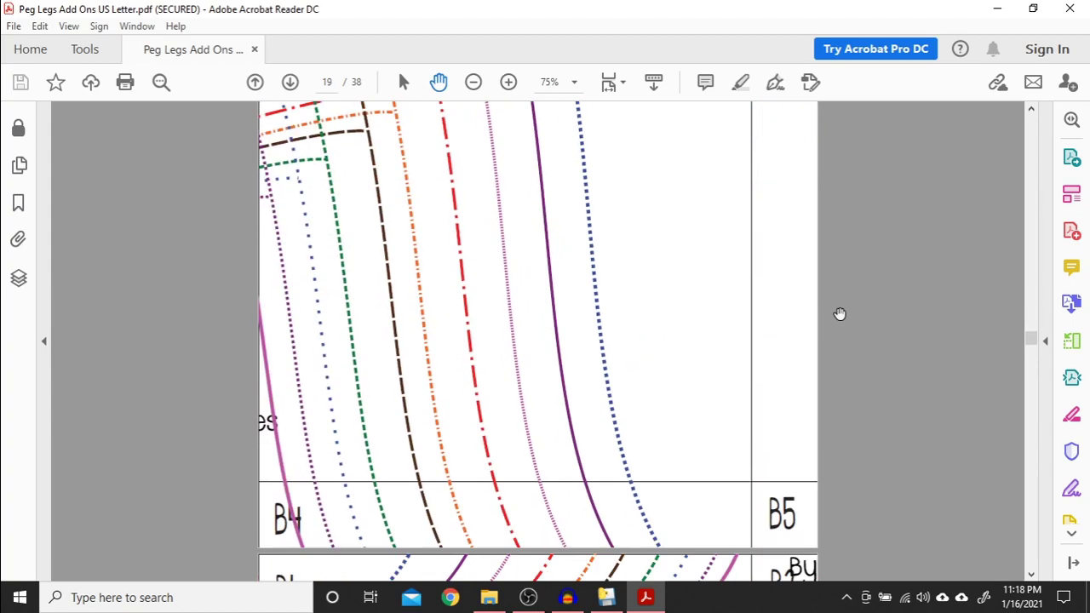
pyautogui.scroll(-2, 840, 314)
pyautogui.scroll(8, 840, 313)
pyautogui.scroll(-10, 802, 326)
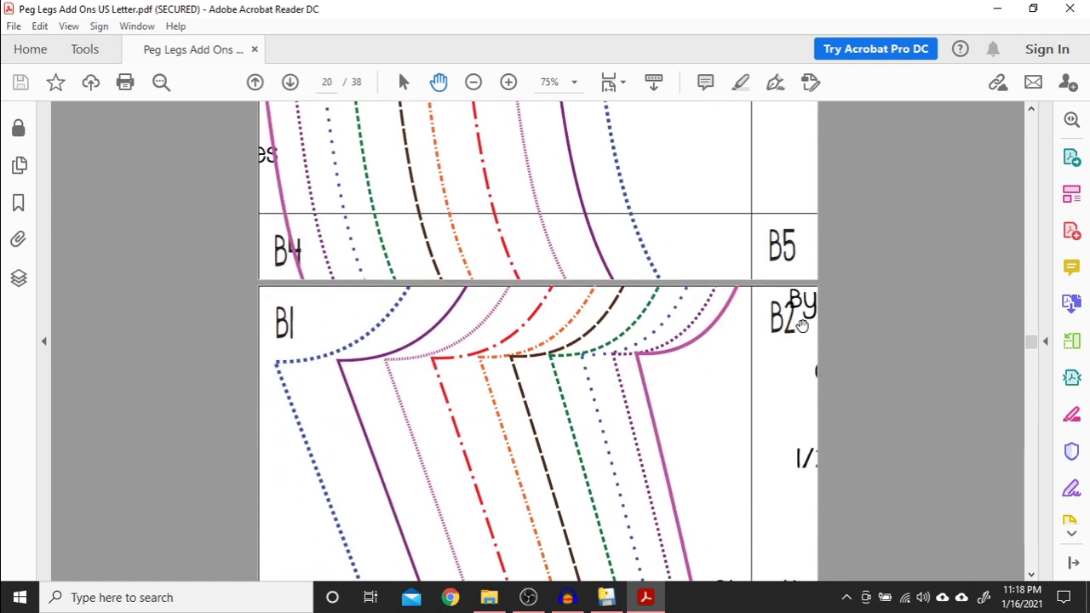
pyautogui.scroll(10, 696, 287)
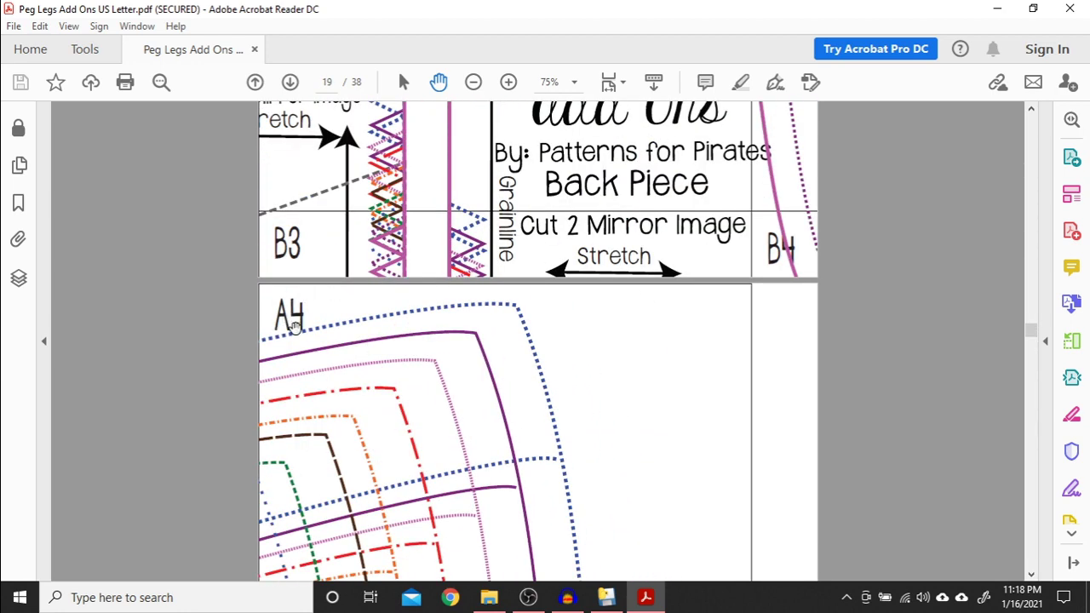
pyautogui.scroll(-10, 341, 388)
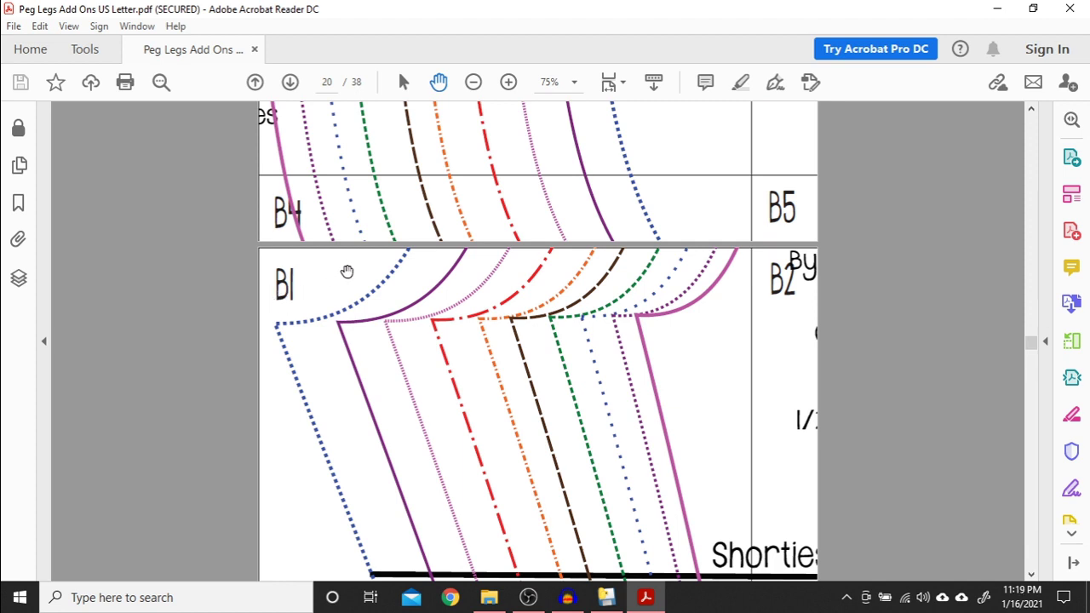
pyautogui.scroll(-20, 347, 271)
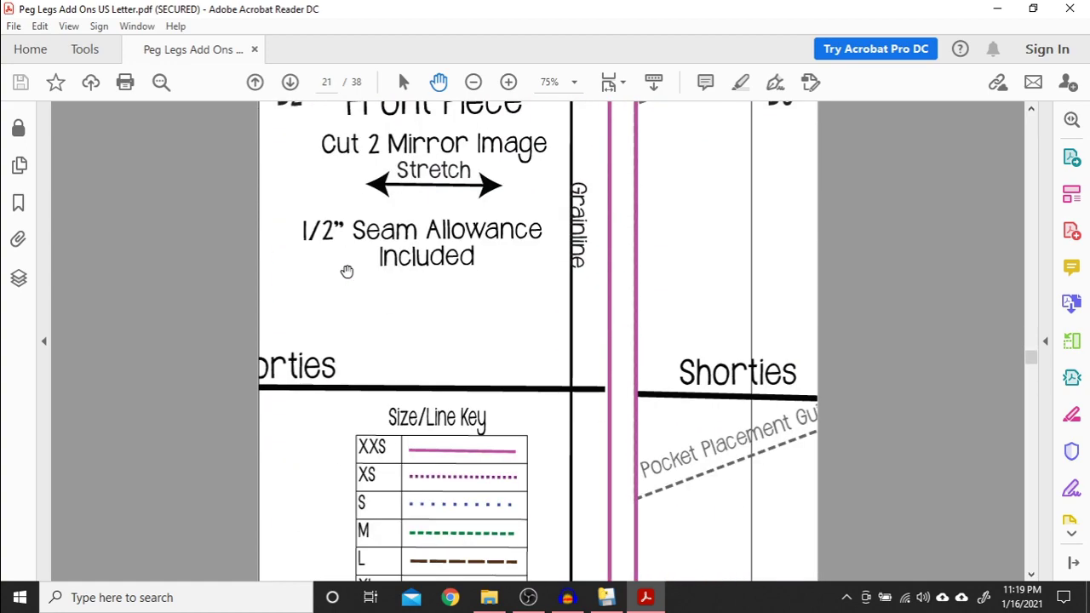
pyautogui.scroll(-20, 347, 271)
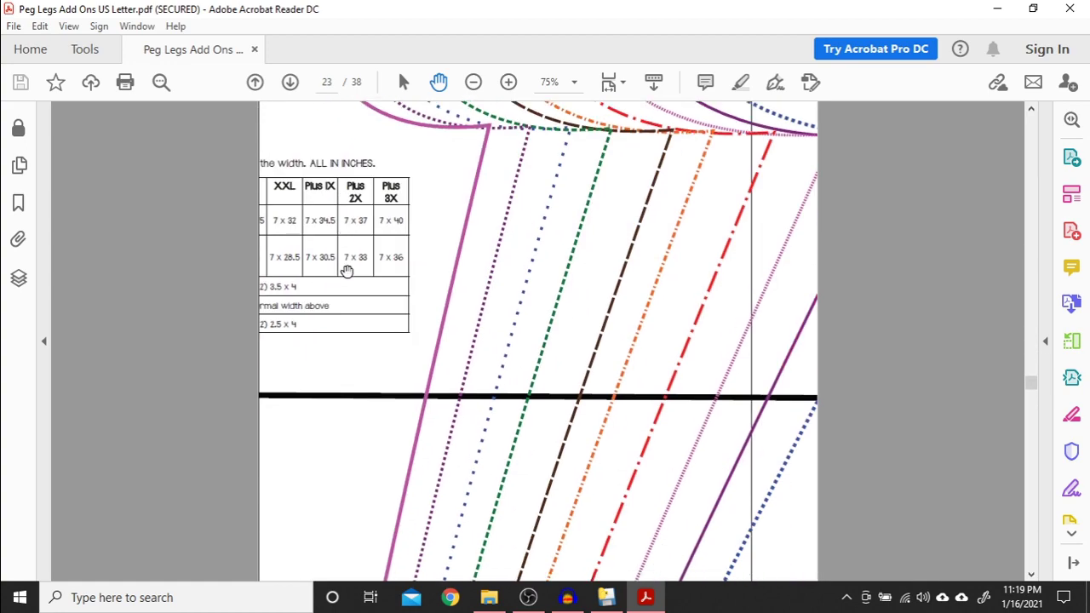
pyautogui.scroll(-12, 347, 271)
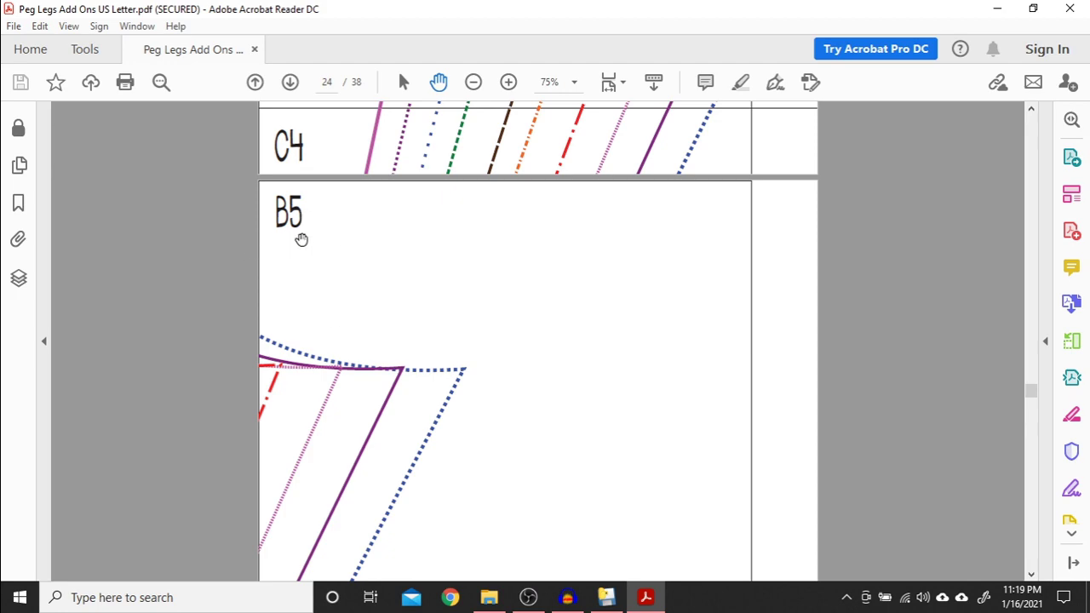
pyautogui.scroll(-20, 301, 239)
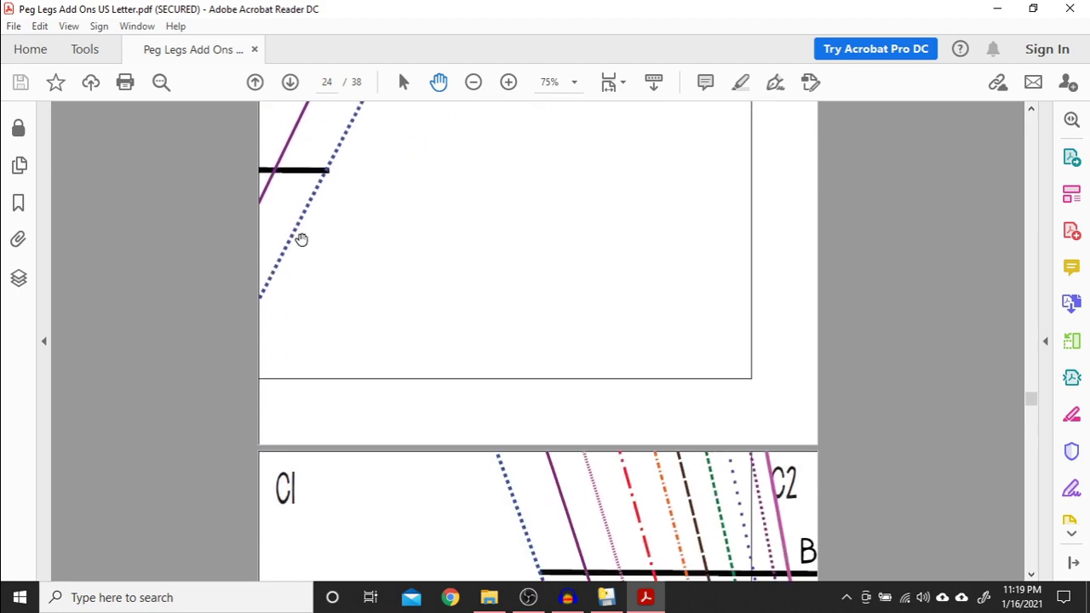
pyautogui.scroll(-20, 302, 240)
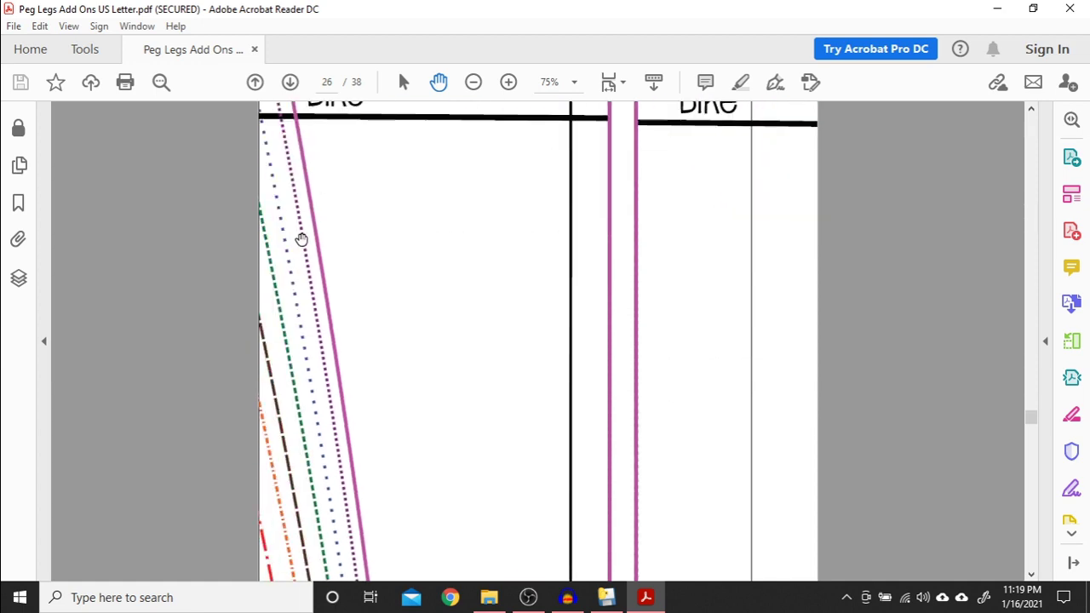
pyautogui.scroll(-20, 301, 239)
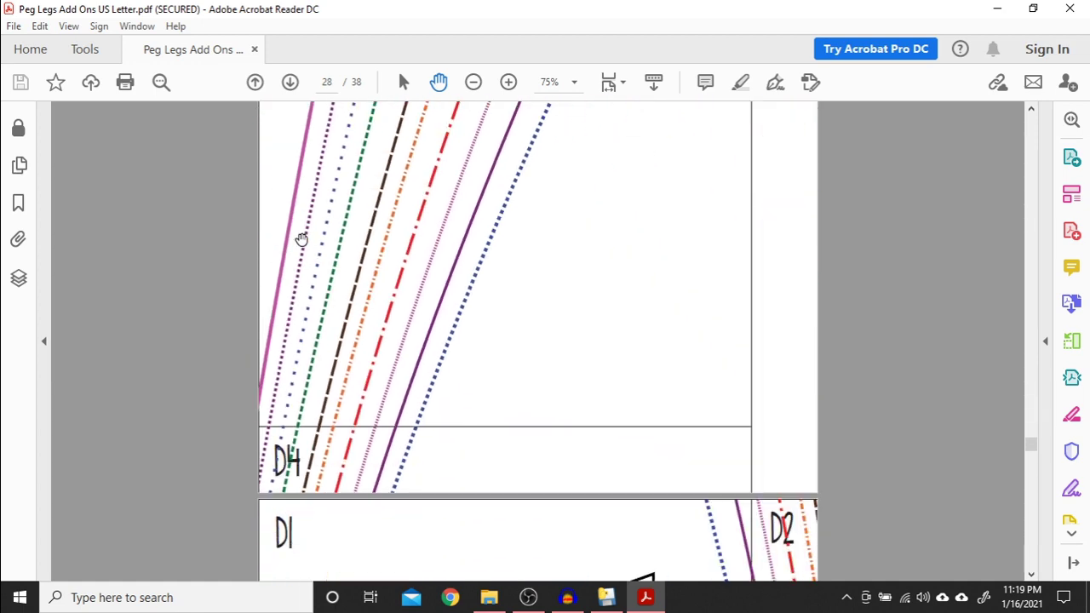
pyautogui.scroll(-4, 302, 239)
pyautogui.scroll(10, 301, 239)
pyautogui.scroll(-5, 301, 240)
pyautogui.scroll(8, 302, 240)
pyautogui.scroll(-20, 301, 239)
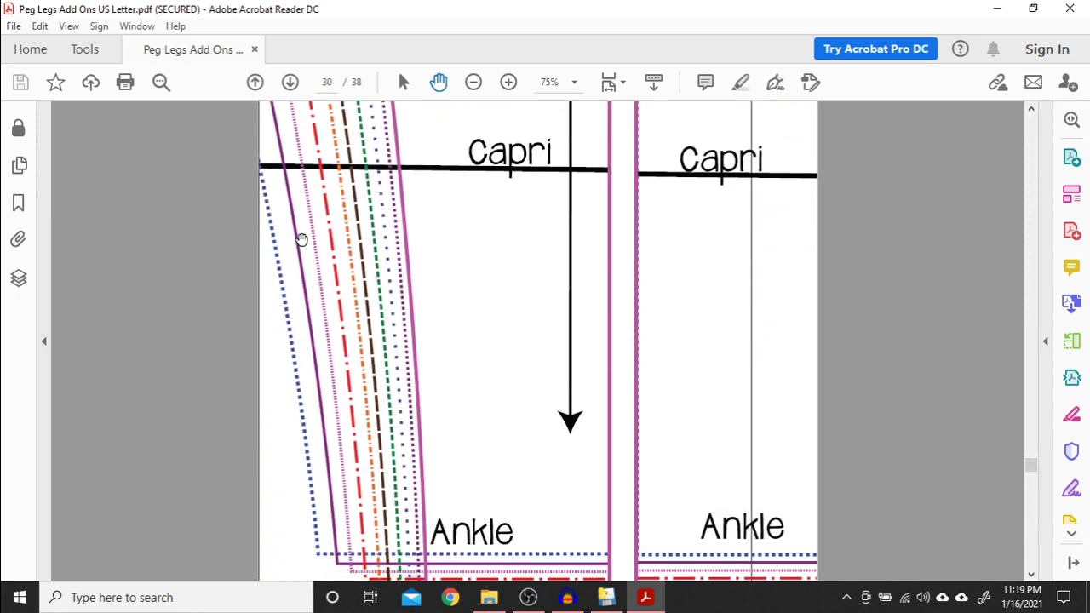
pyautogui.scroll(-15, 302, 240)
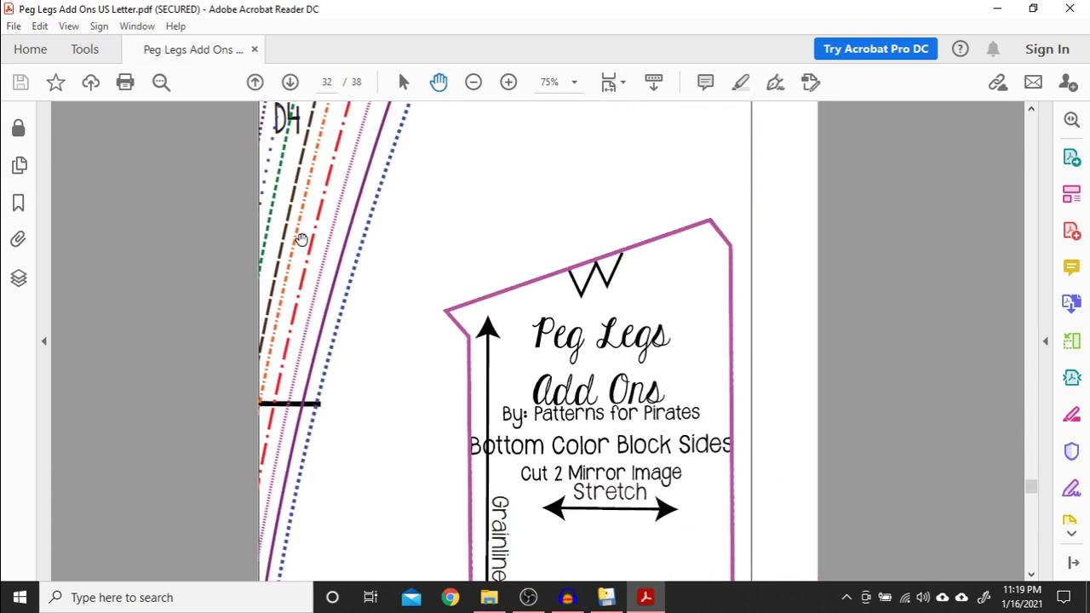
pyautogui.scroll(-15, 302, 239)
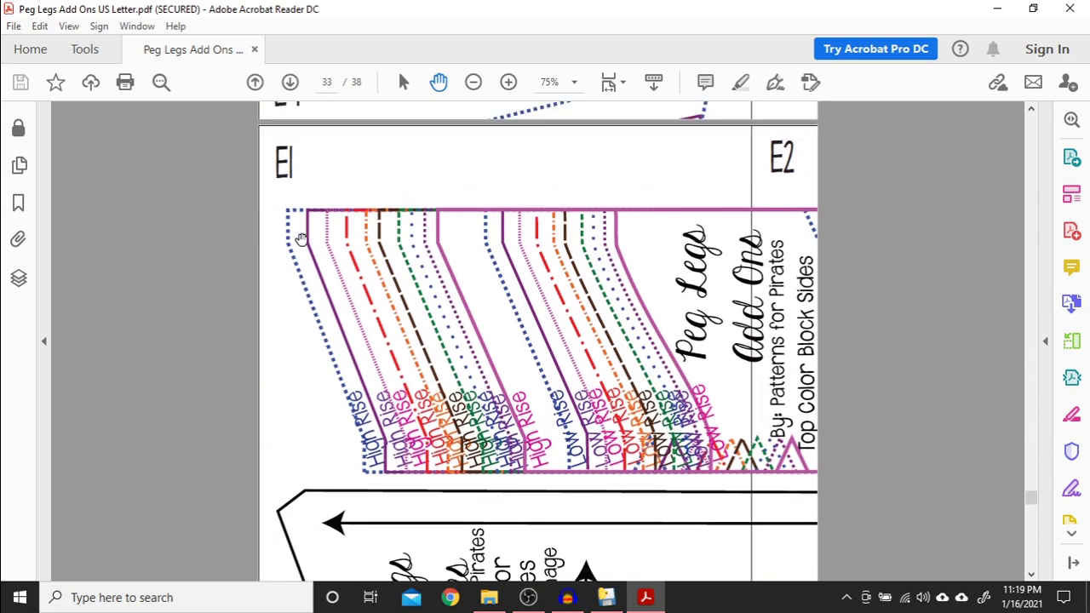
pyautogui.scroll(10, 302, 239)
pyautogui.scroll(-5, 301, 239)
pyautogui.scroll(-15, 301, 239)
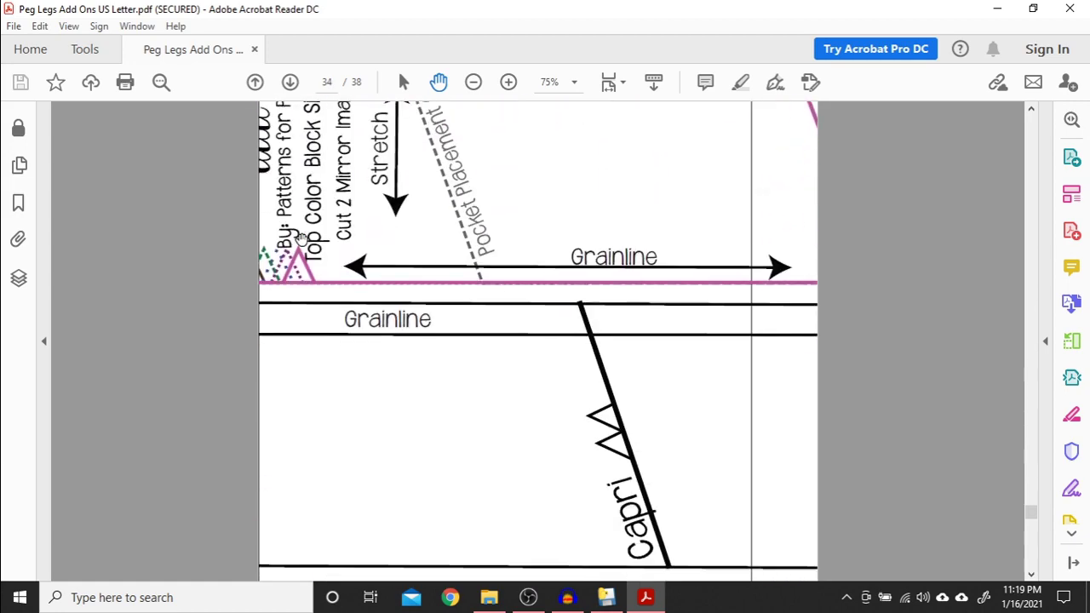
pyautogui.scroll(-15, 302, 239)
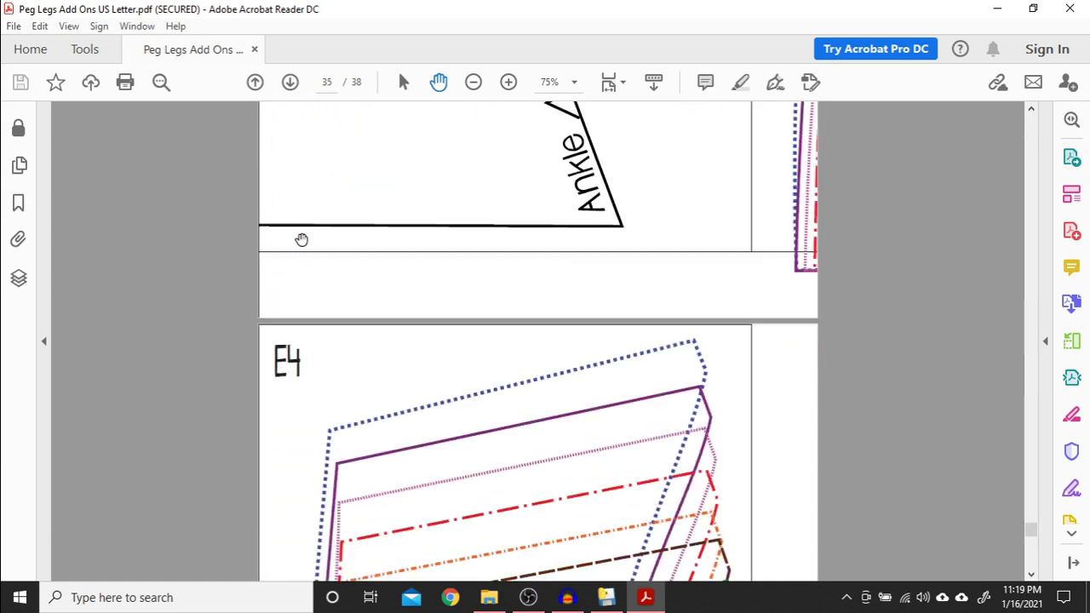
pyautogui.scroll(-15, 301, 239)
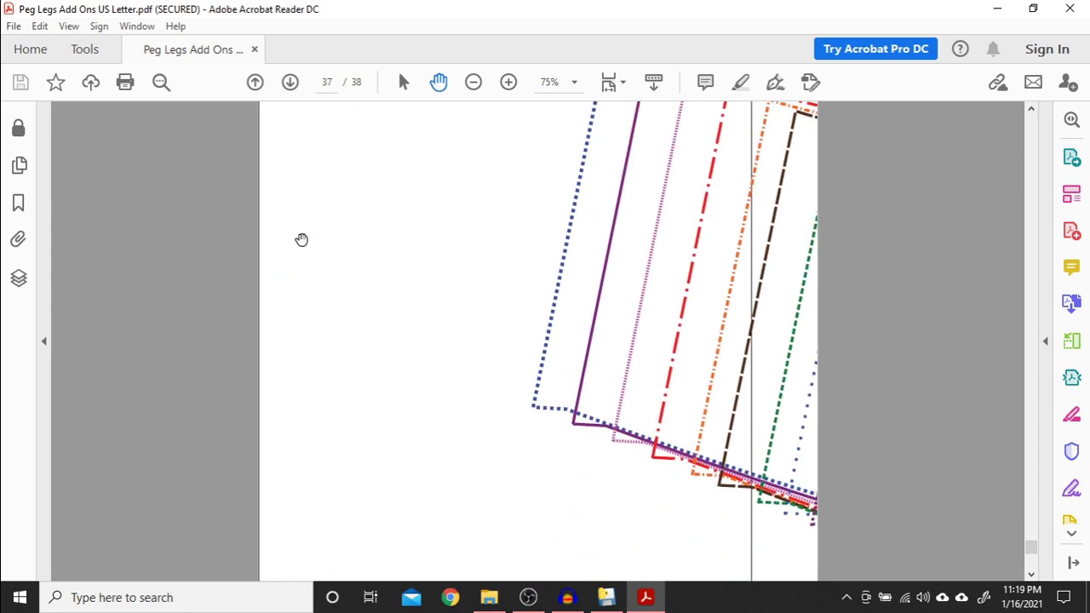
pyautogui.scroll(-12, 302, 239)
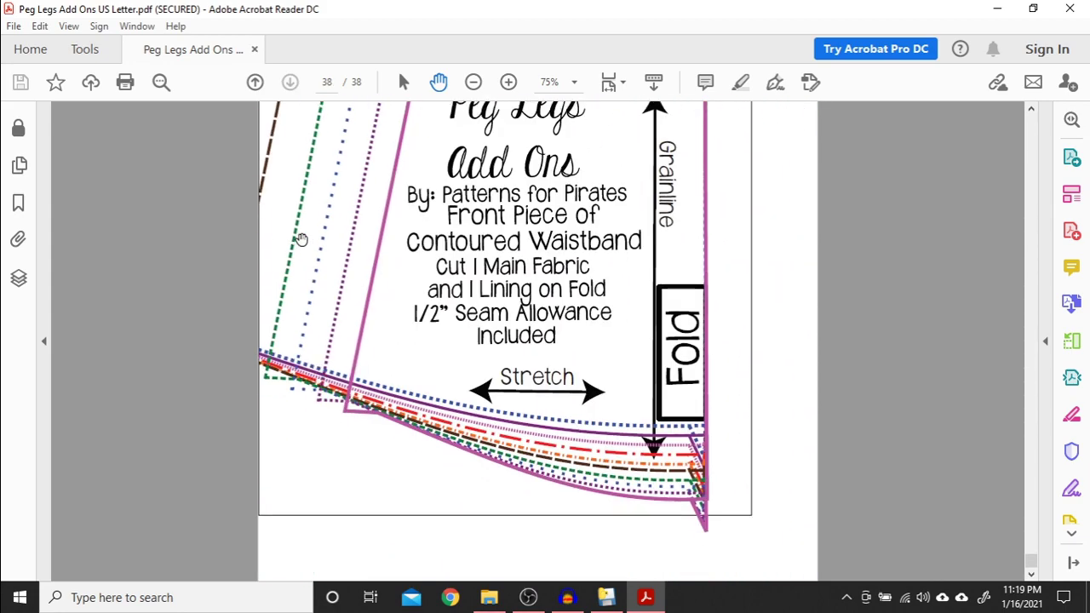
# Scroll back up to pages 18–20 to inspect the B4/B5 and B1/B2 tiles
pyautogui.scroll(20, 528, 264)
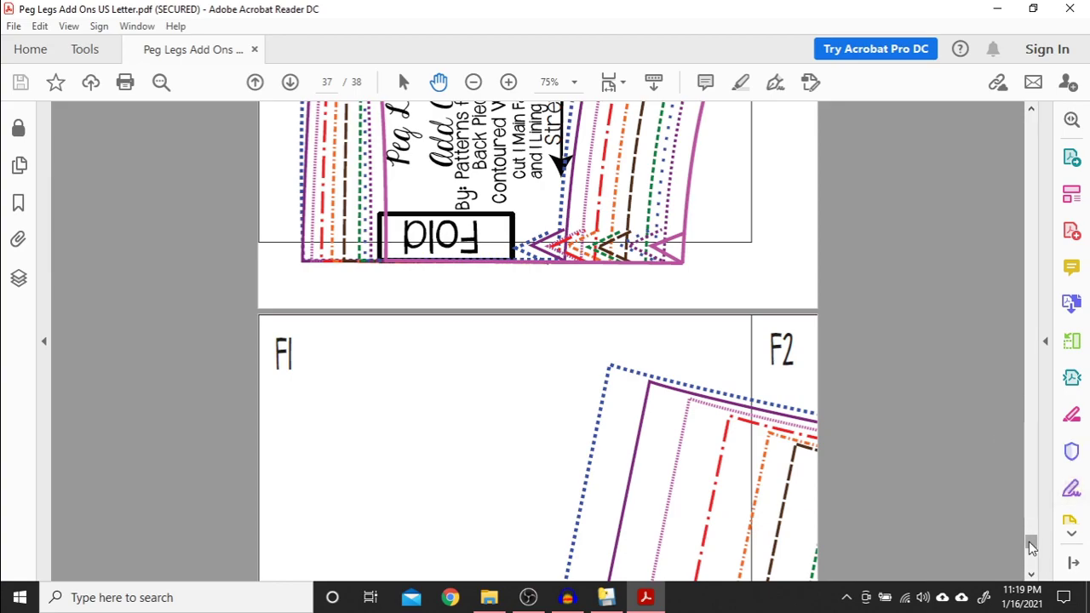
pyautogui.scroll(3, 1030, 543)
pyautogui.moveTo(1030, 543); pyautogui.dragTo(1044, 362)
pyautogui.scroll(12, 803, 401)
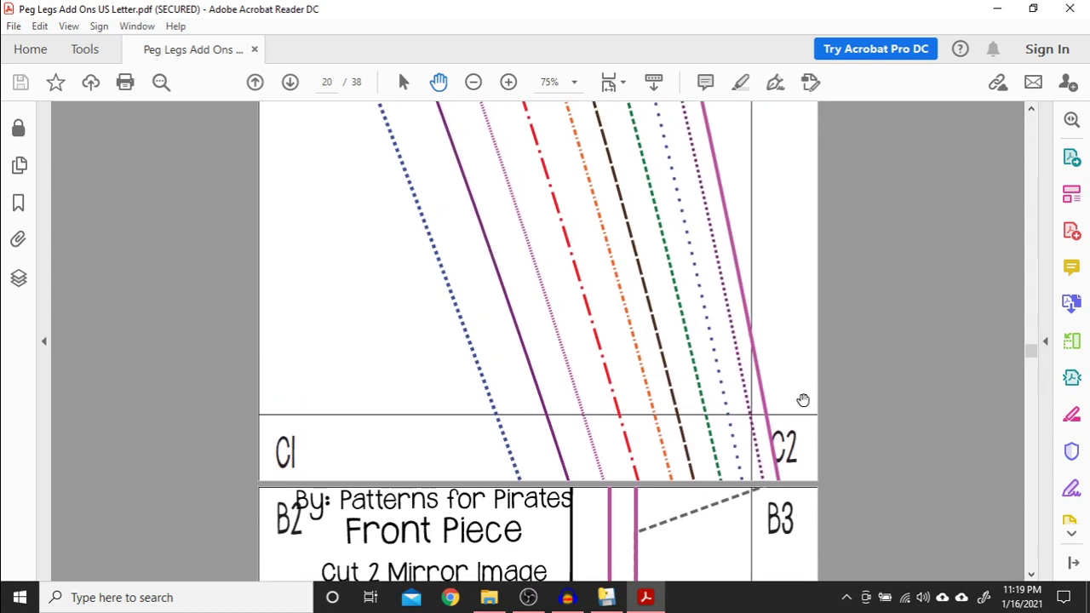
pyautogui.scroll(-10, 803, 400)
pyautogui.scroll(15, 803, 400)
pyautogui.scroll(-4, 803, 400)
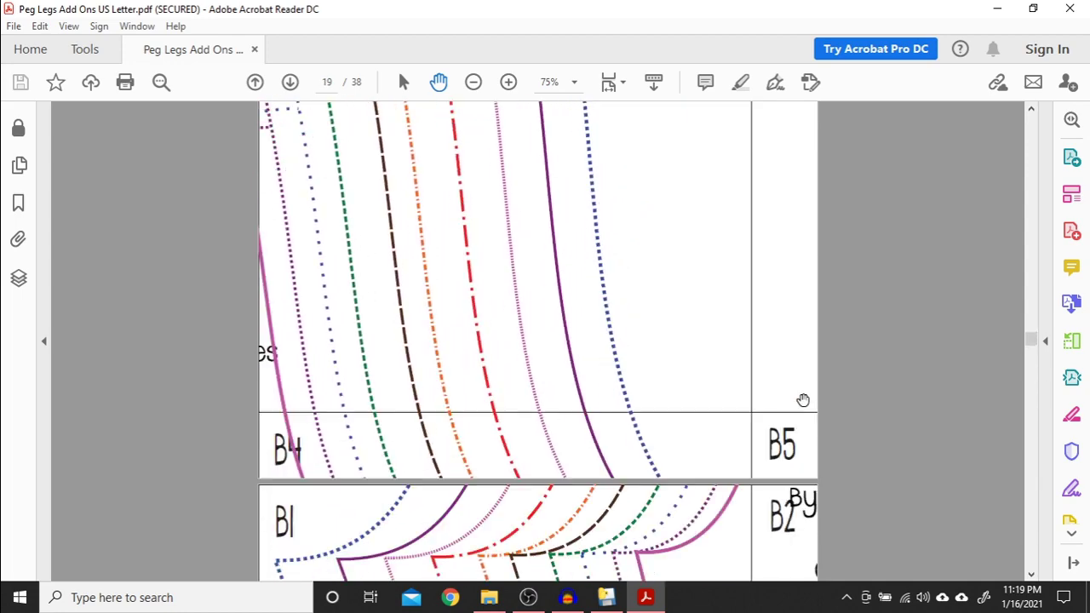
pyautogui.scroll(15, 803, 400)
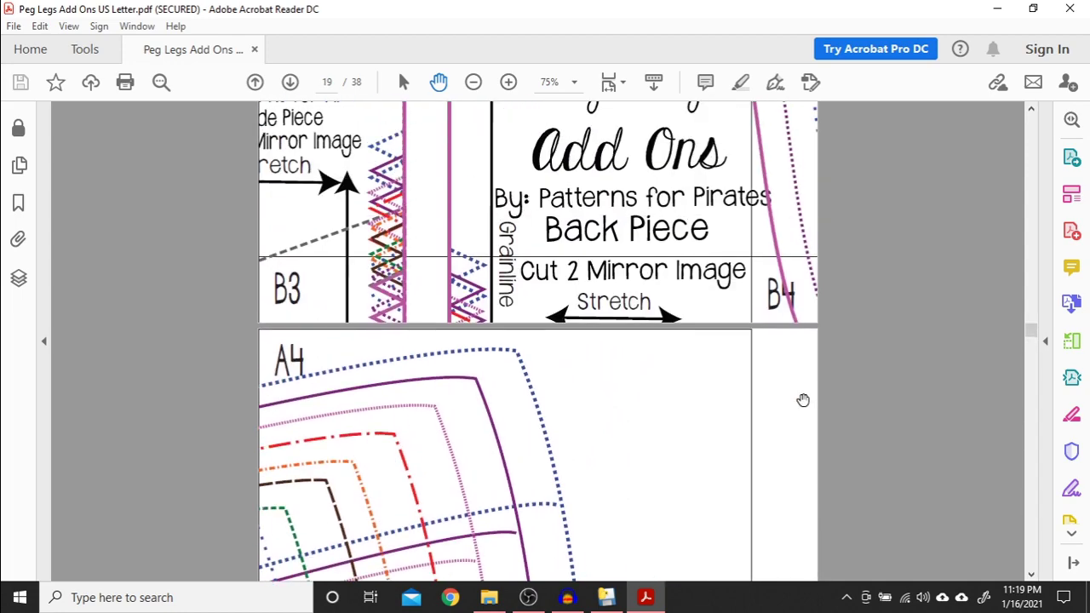
pyautogui.scroll(18, 803, 401)
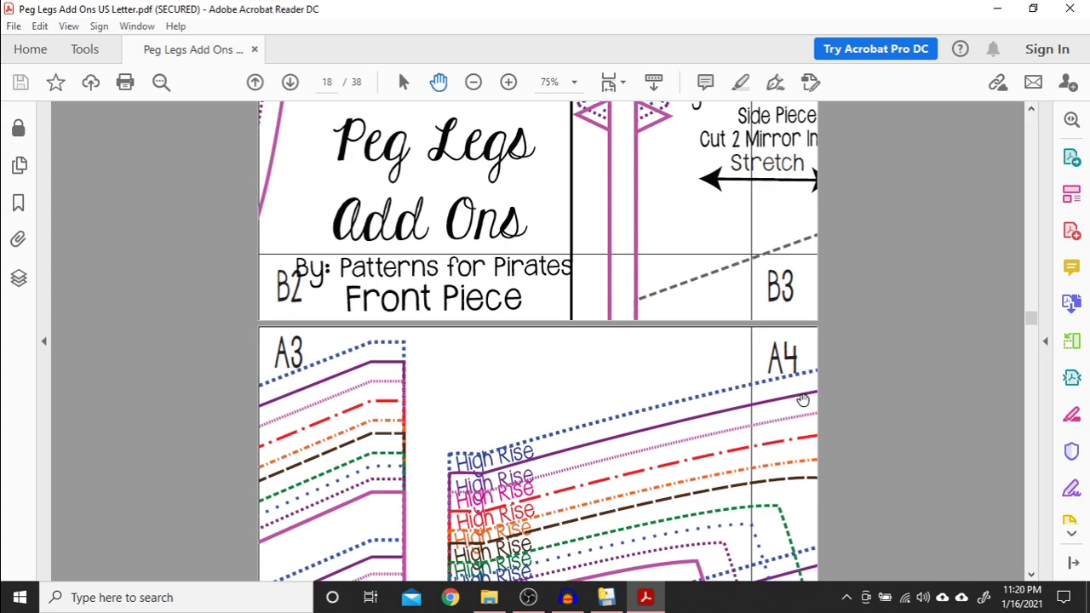
pyautogui.scroll(-15, 804, 400)
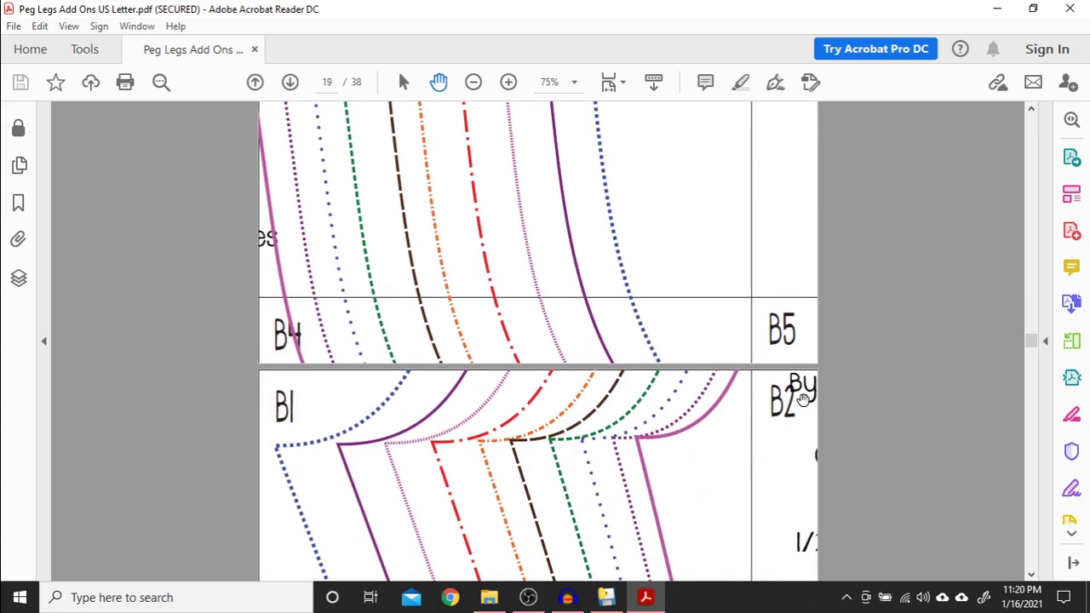
pyautogui.scroll(10, 803, 400)
pyautogui.scroll(-10, 803, 400)
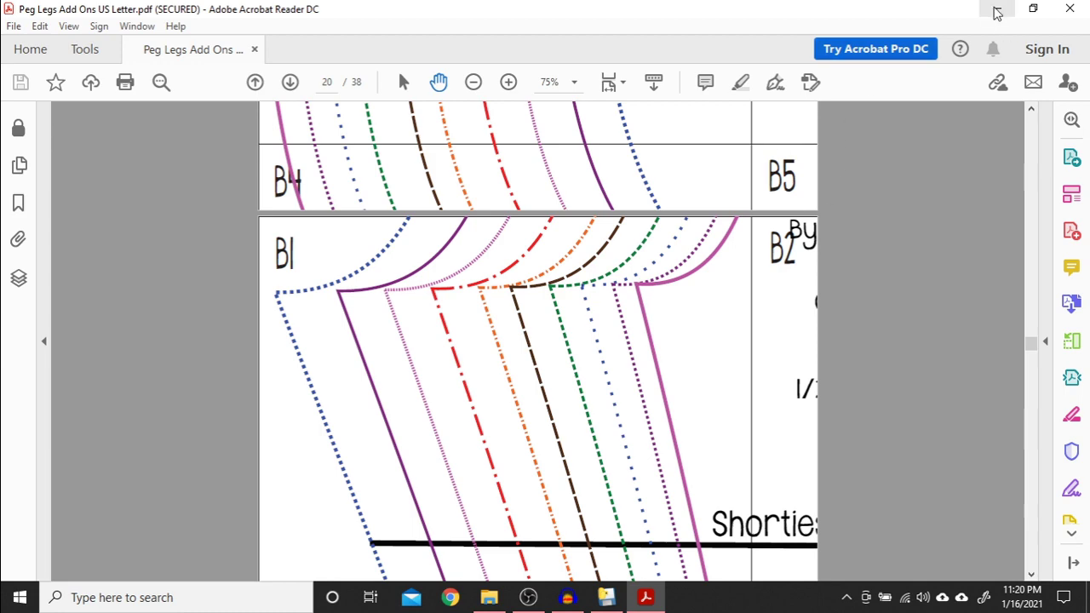
pyautogui.scroll(10, 766, 303)
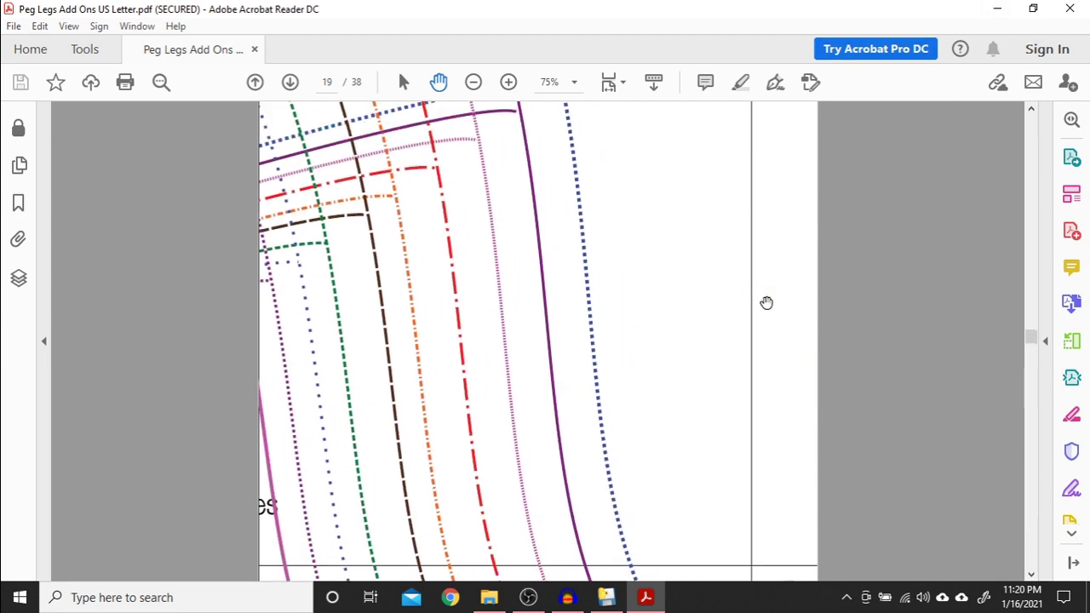
pyautogui.scroll(-10, 767, 303)
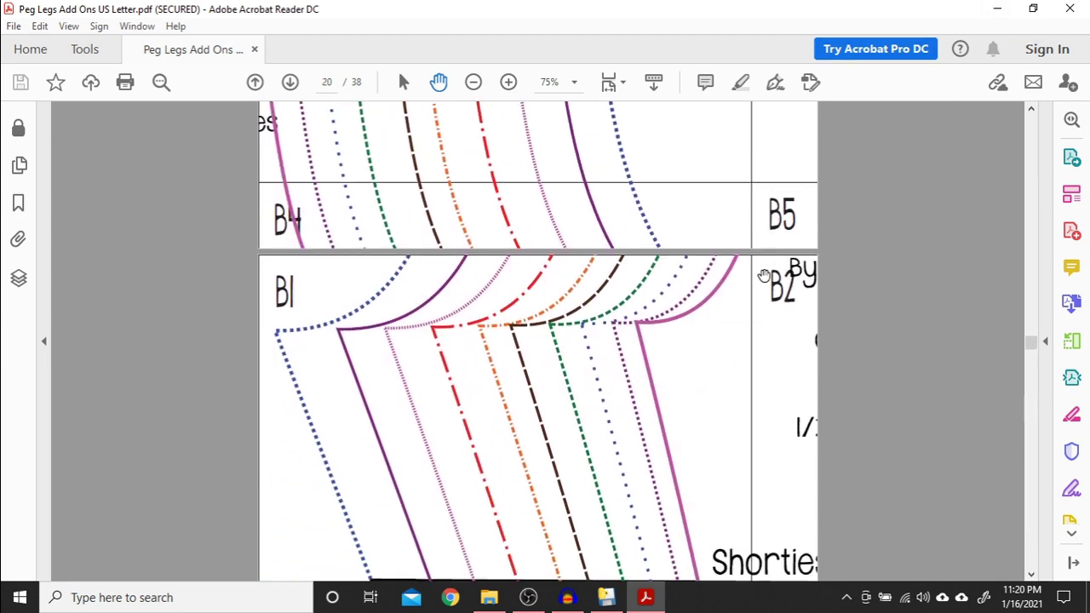
# Minimize Acrobat and set PDF Stitcher to 5 columns by 6 rows
pyautogui.click(995, 12)
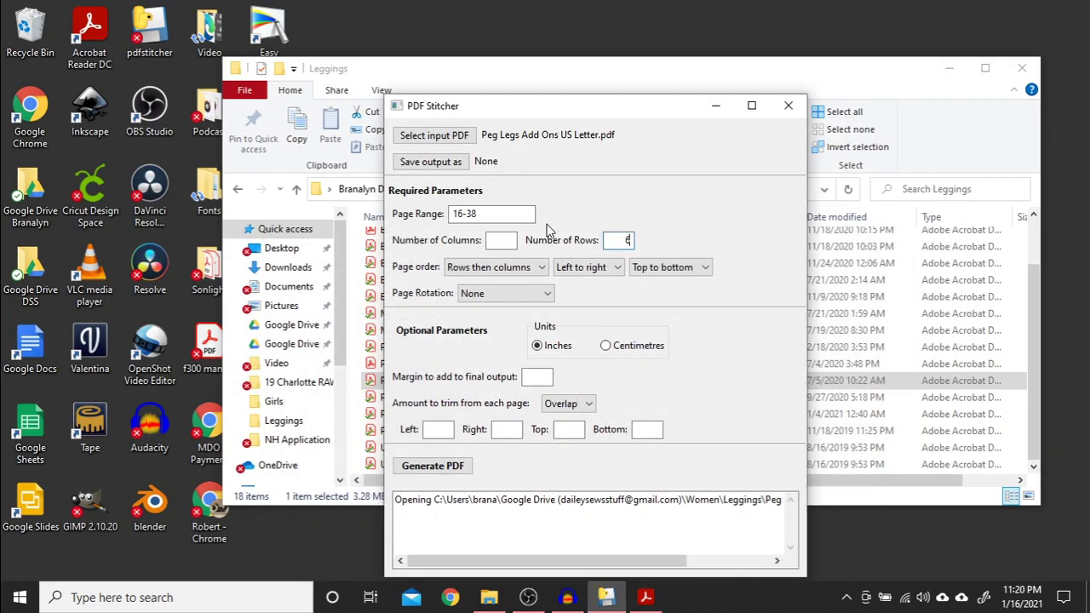
pyautogui.click(514, 241)
pyautogui.click(516, 213)
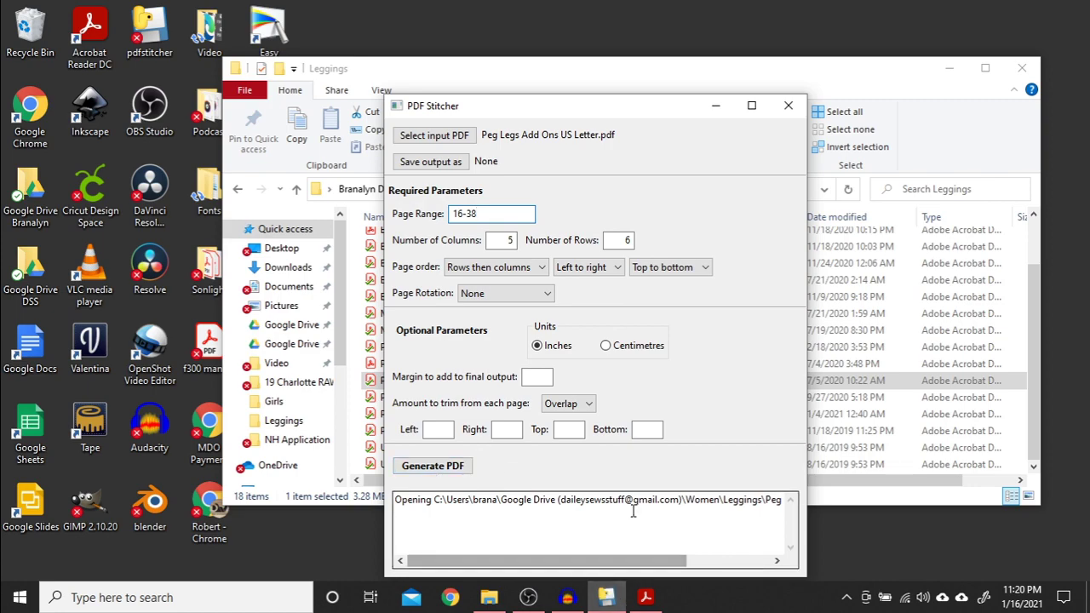
# Scroll the Peg Legs PDF from the A1 tile on page 16 to the B4 and B5 tiles on page 19
pyautogui.click(645, 597)
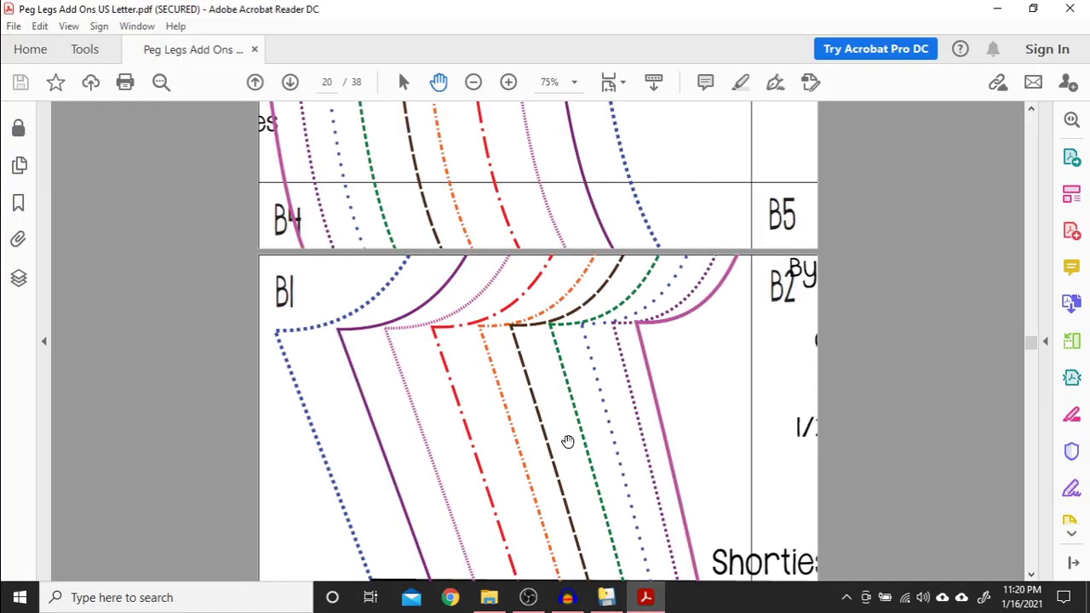
pyautogui.scroll(20, 568, 441)
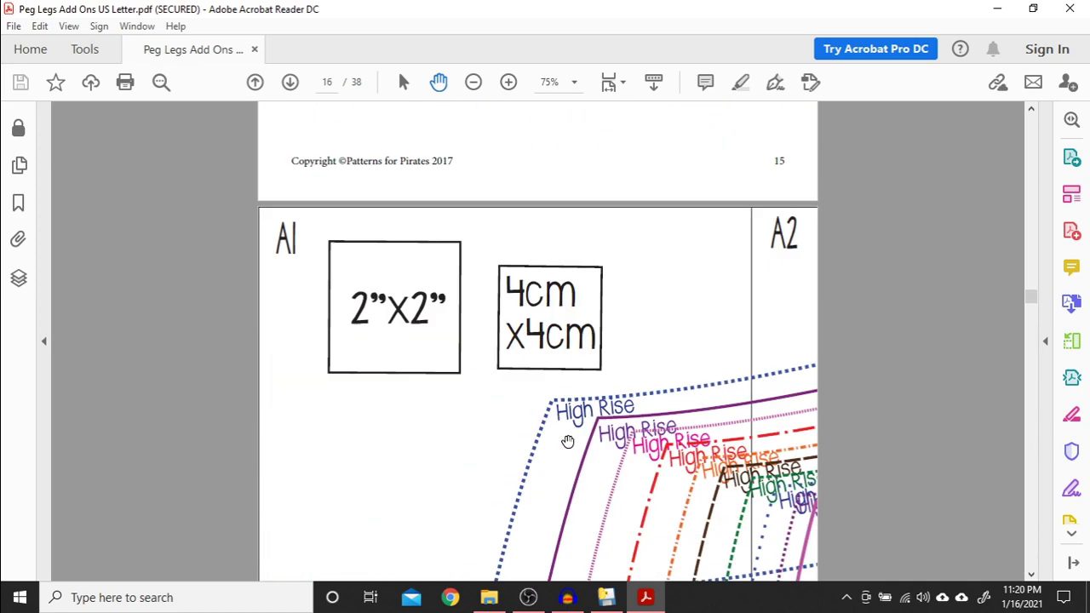
pyautogui.scroll(5, 568, 442)
pyautogui.scroll(-6, 568, 441)
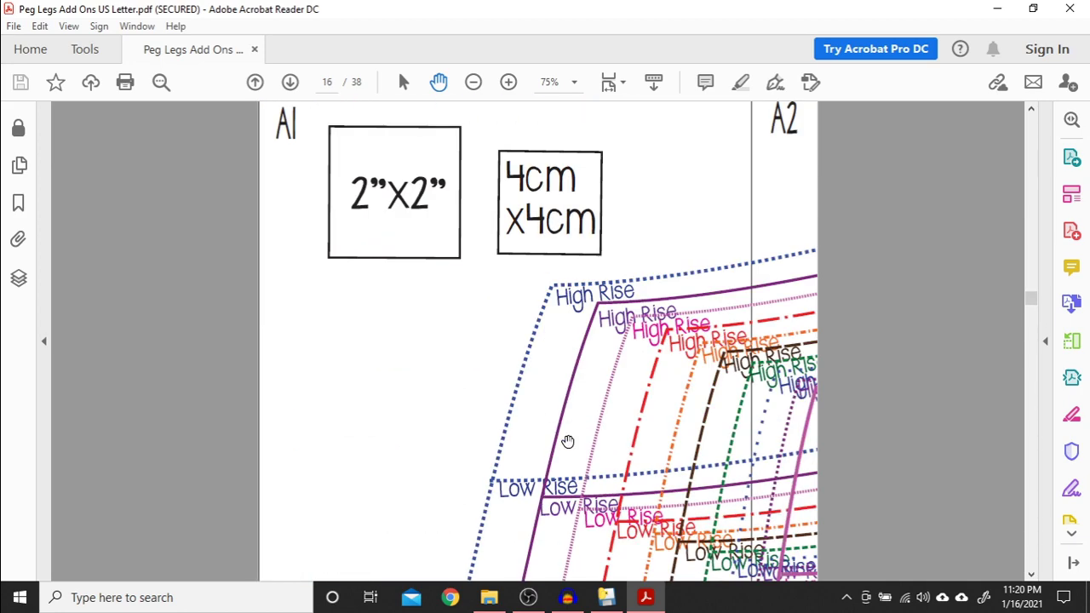
pyautogui.scroll(-1, 569, 441)
pyautogui.scroll(2, 568, 441)
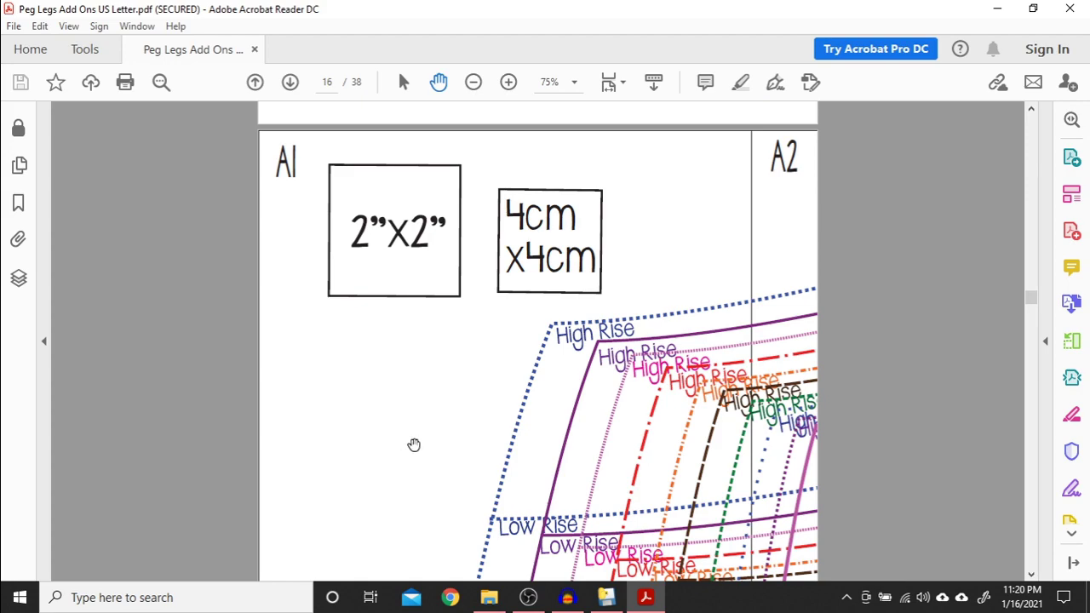
pyautogui.scroll(-5, 414, 445)
pyautogui.scroll(-3, 414, 446)
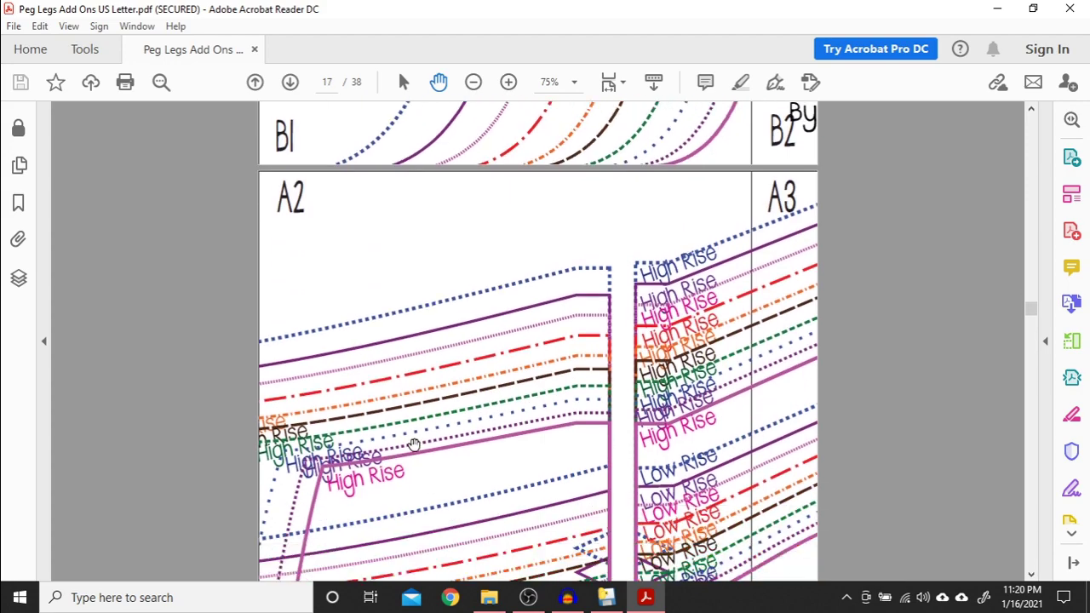
pyautogui.scroll(-14, 414, 445)
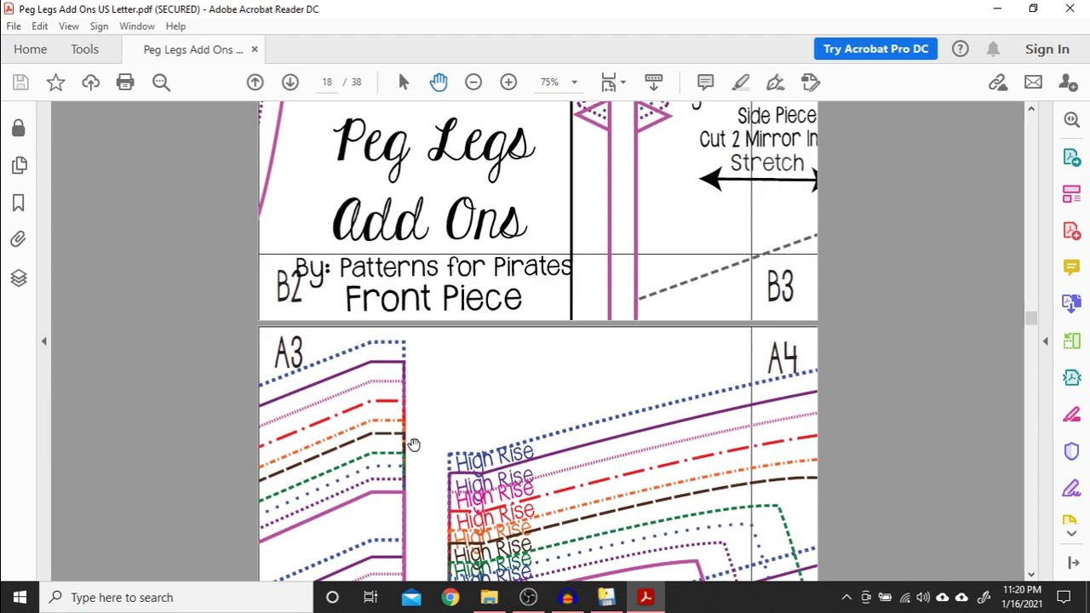
pyautogui.scroll(12, 414, 445)
pyautogui.scroll(-15, 414, 444)
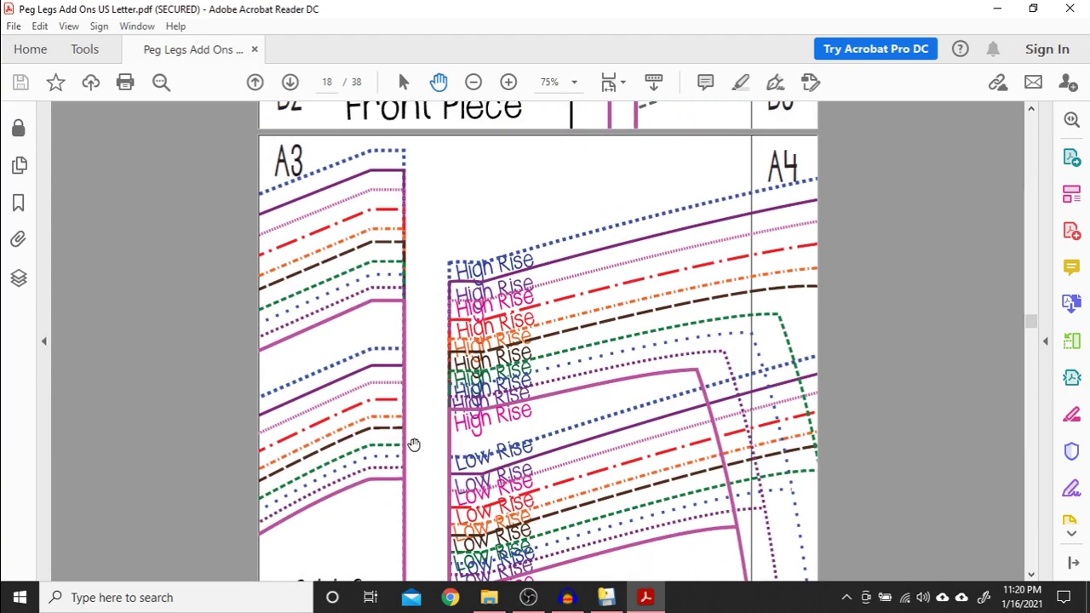
pyautogui.scroll(-1, 414, 445)
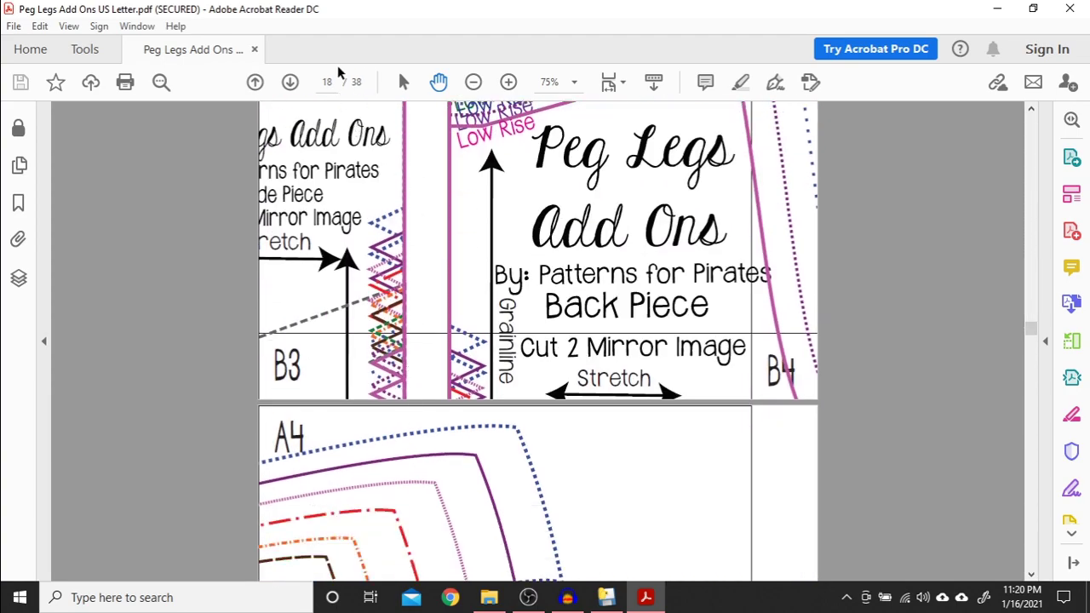
pyautogui.scroll(-15, 415, 351)
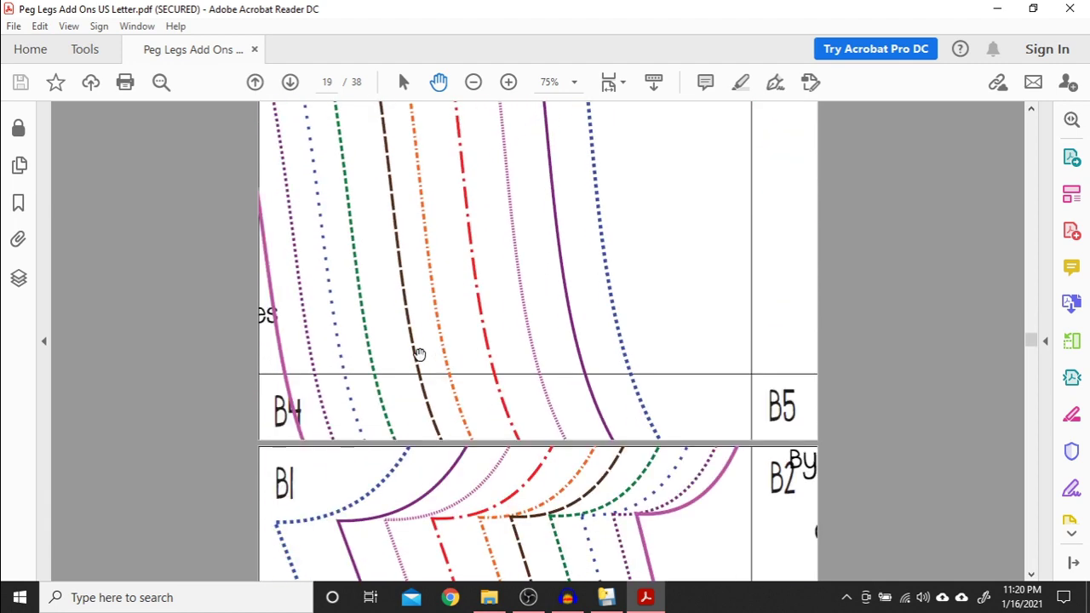
pyautogui.scroll(5, 420, 354)
pyautogui.scroll(-3, 420, 354)
pyautogui.scroll(3, 420, 355)
pyautogui.scroll(-8, 420, 355)
pyautogui.scroll(12, 419, 355)
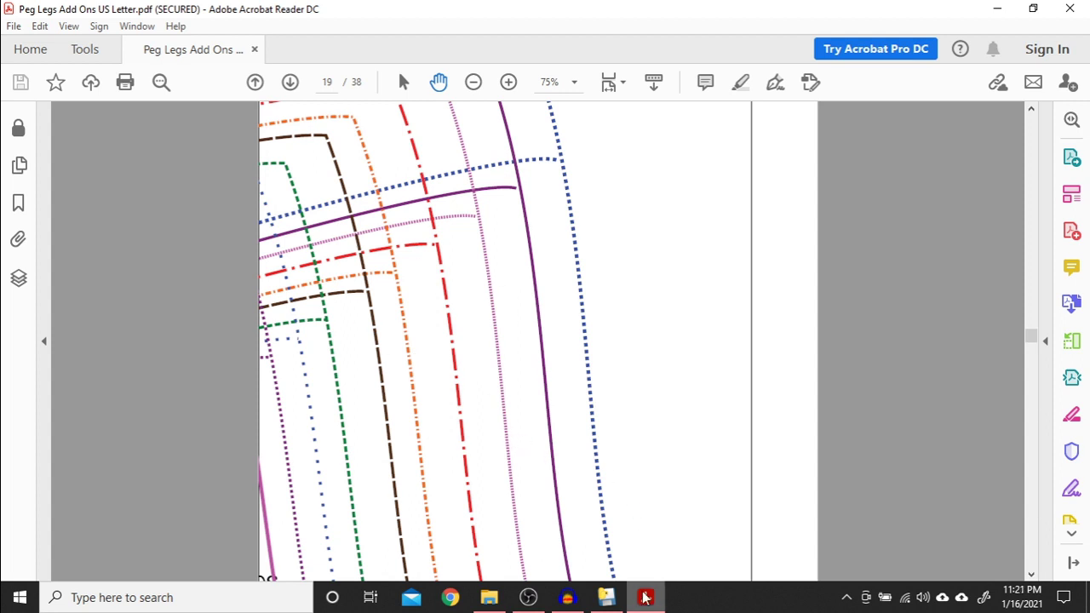
# Add 19 to the end of PDF Stitcher's page range
pyautogui.click(607, 597)
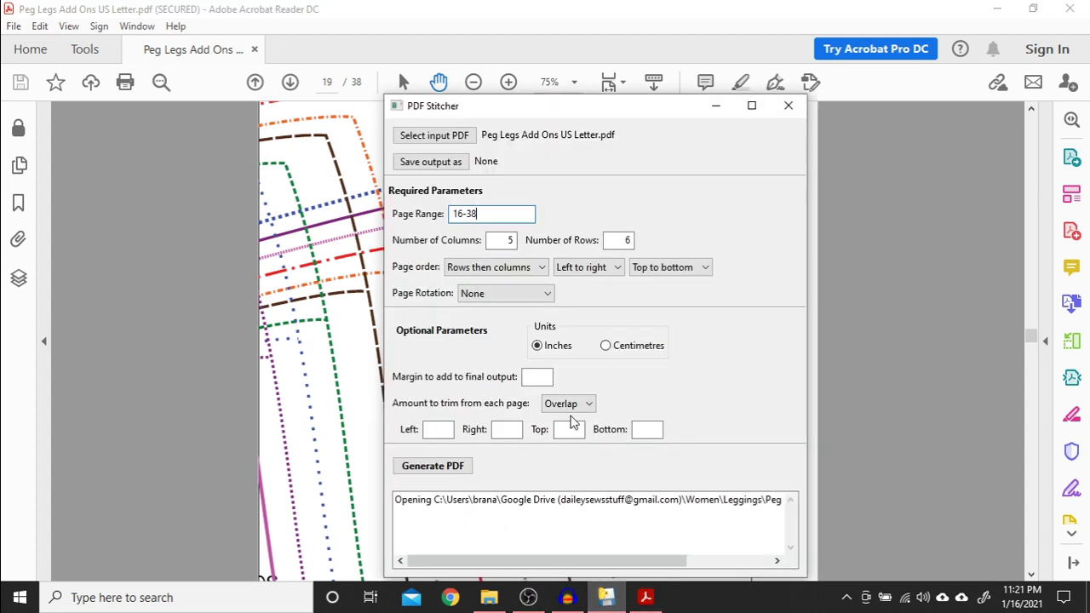
pyautogui.click(468, 213)
pyautogui.write('19, 0,')
# Scroll through pages 20–24 of the pattern PDF to check their tiles
pyautogui.click(260, 277)
pyautogui.scroll(3, 653, 279)
pyautogui.scroll(3, 652, 279)
pyautogui.scroll(-5, 652, 280)
pyautogui.scroll(2, 652, 279)
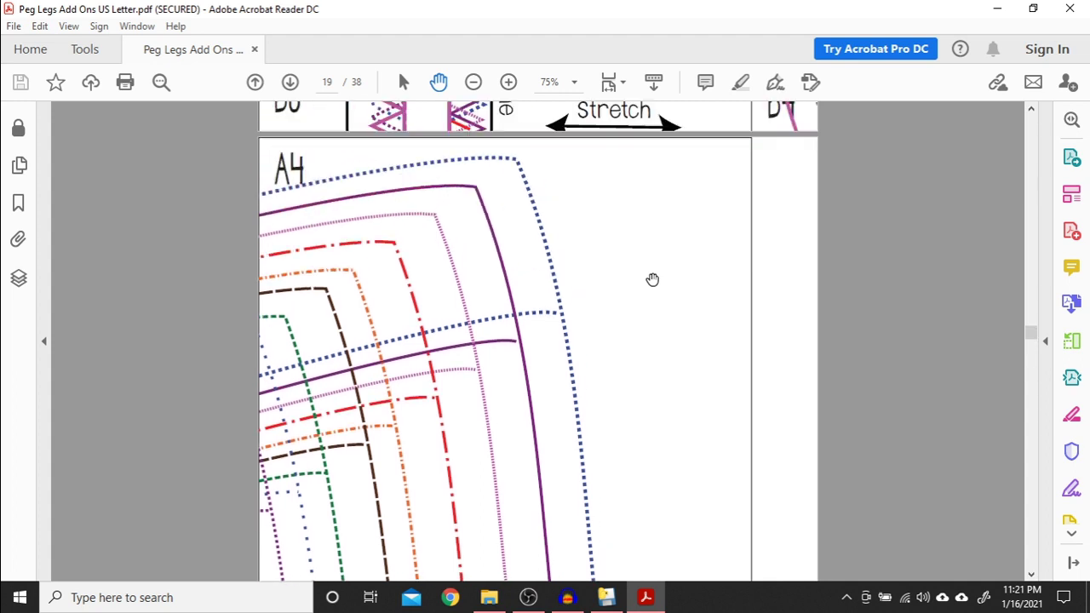
pyautogui.scroll(-10, 653, 279)
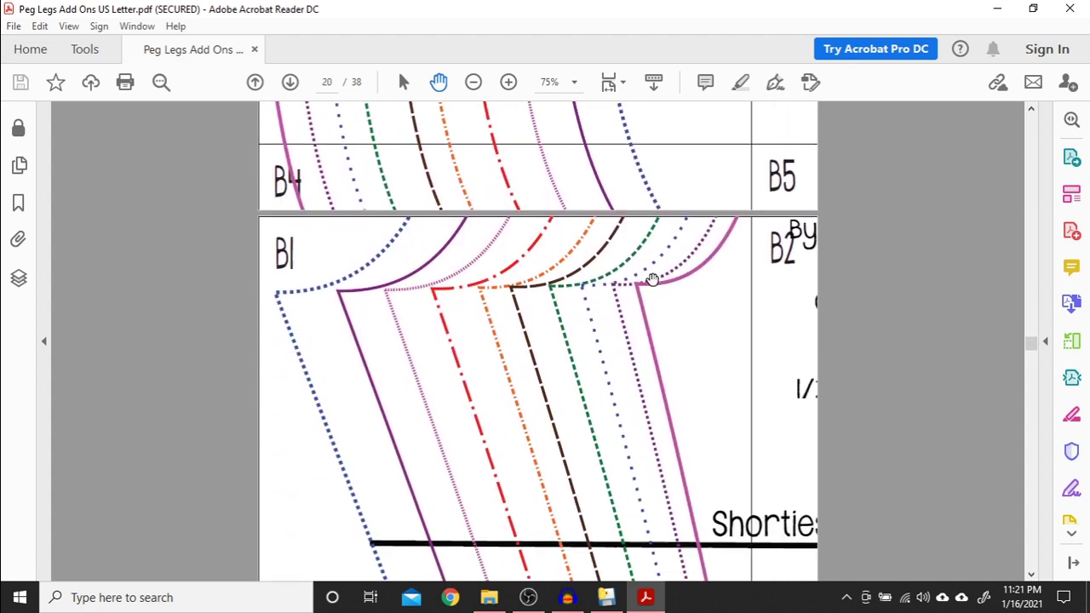
pyautogui.scroll(-12, 653, 279)
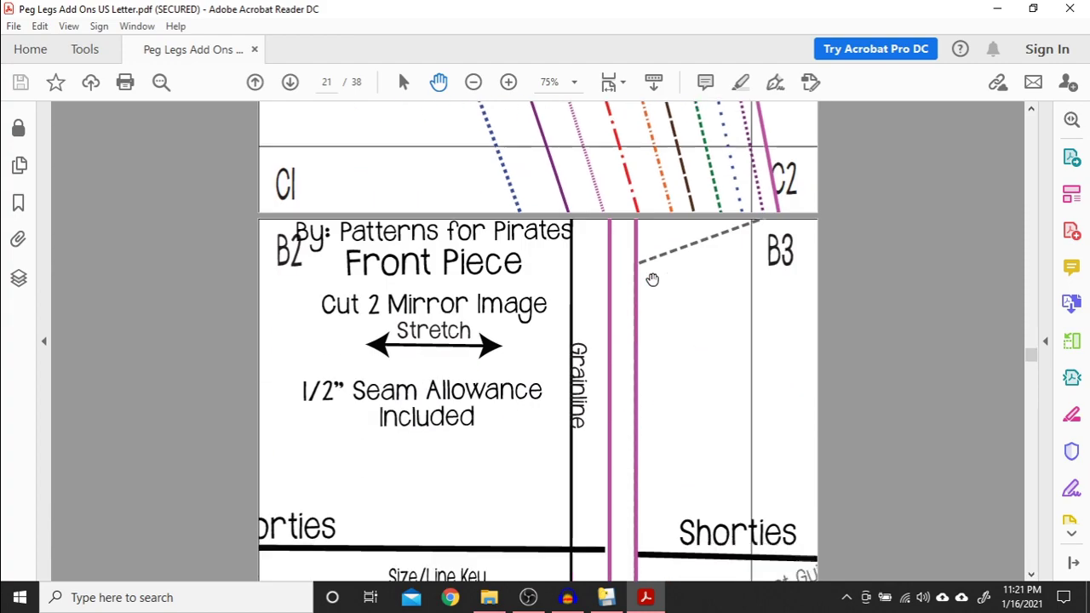
pyautogui.scroll(-12, 653, 279)
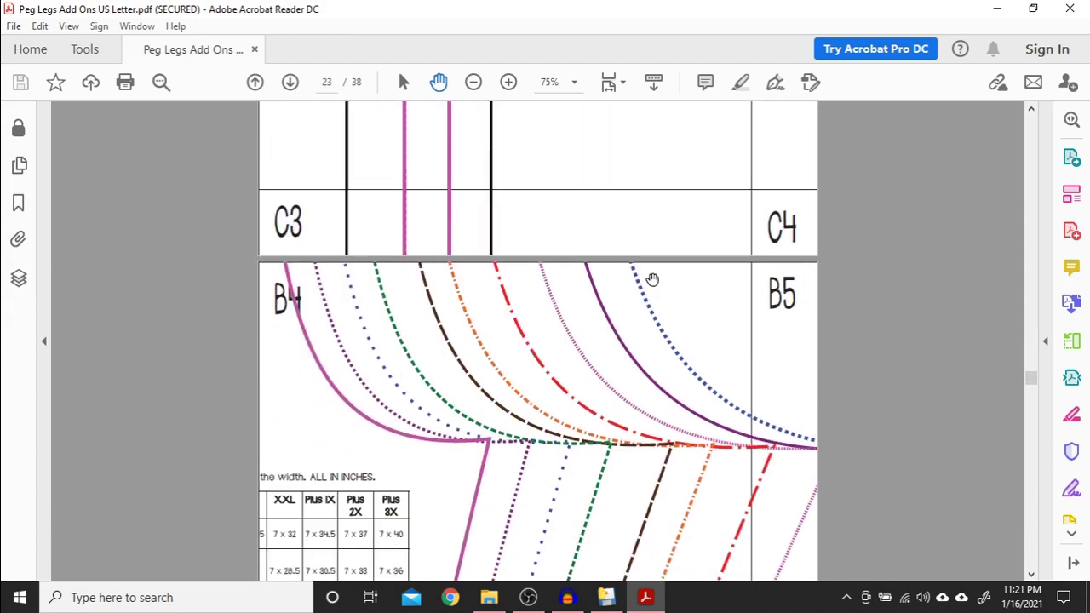
pyautogui.scroll(-6, 652, 280)
pyautogui.scroll(-6, 653, 280)
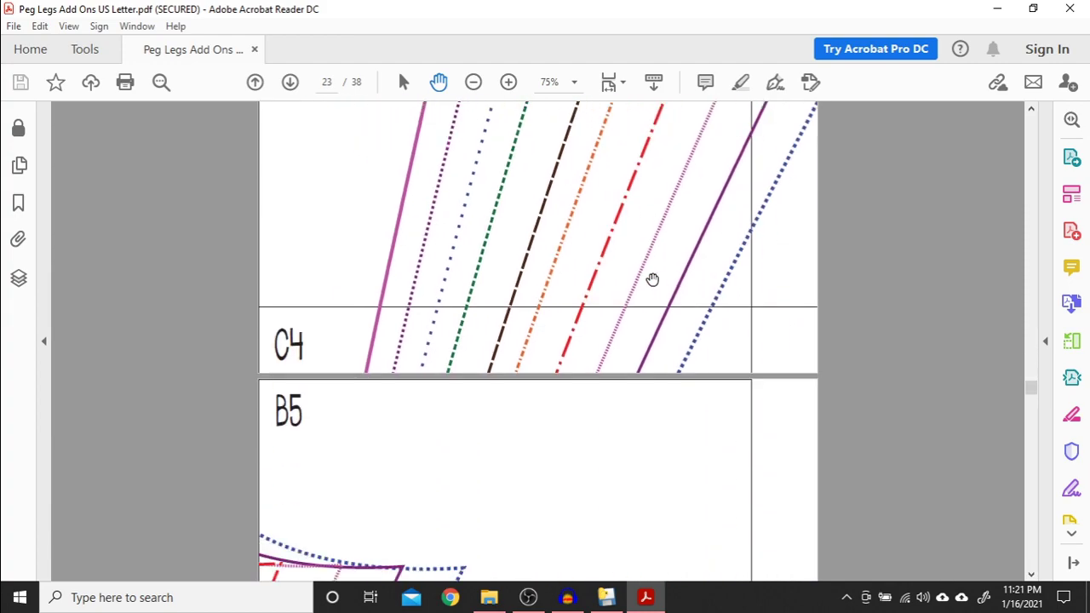
pyautogui.scroll(-4, 653, 280)
pyautogui.scroll(2, 652, 280)
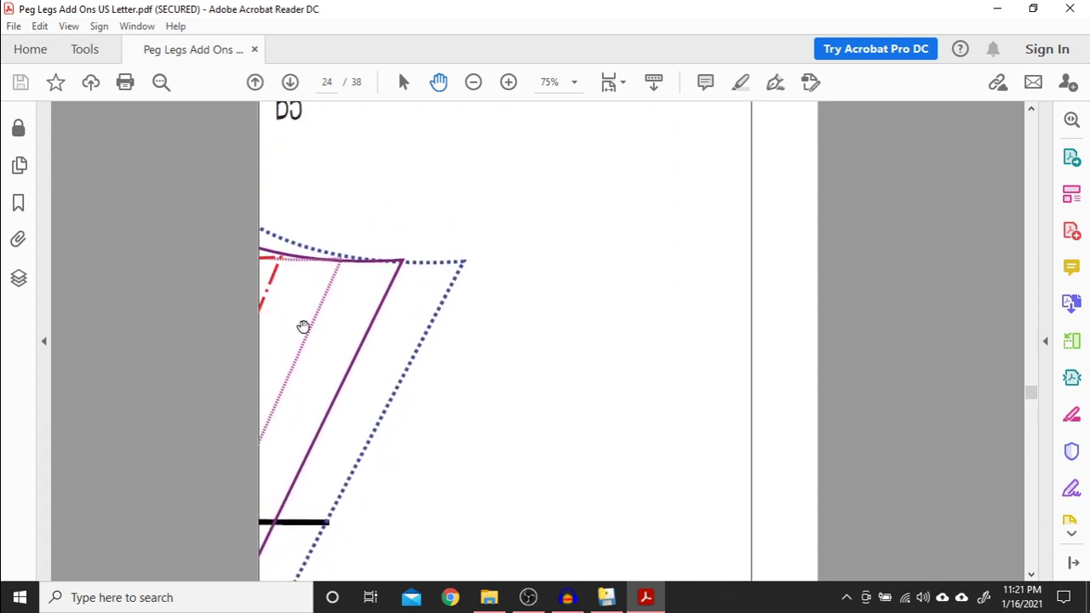
pyautogui.scroll(-4, 503, 341)
pyautogui.scroll(4, 503, 341)
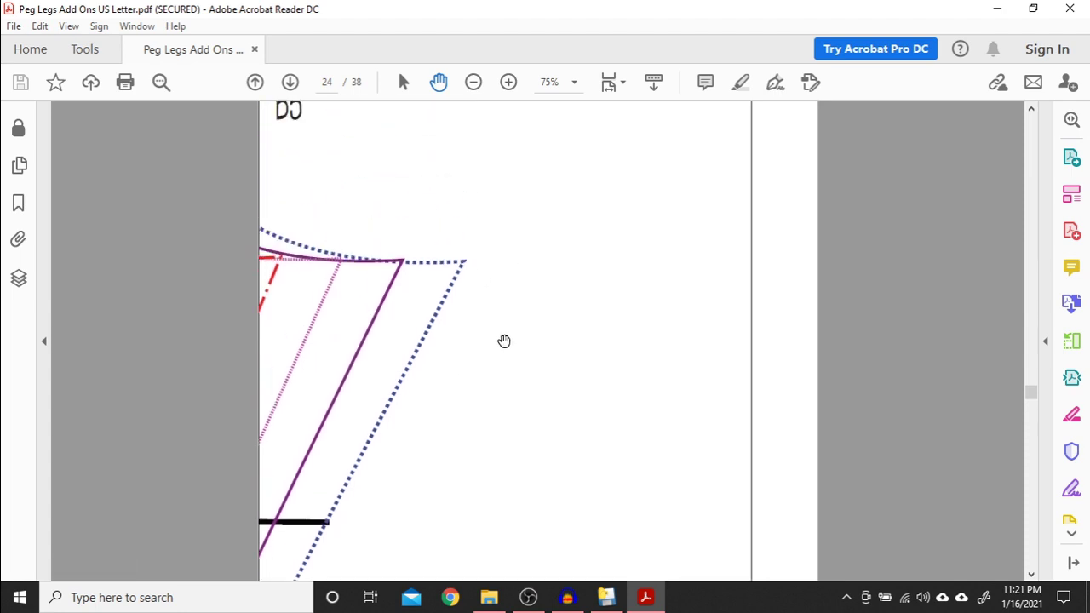
# Correct the page range so it reads 16-19, 0, 20-24, 38
pyautogui.click(606, 597)
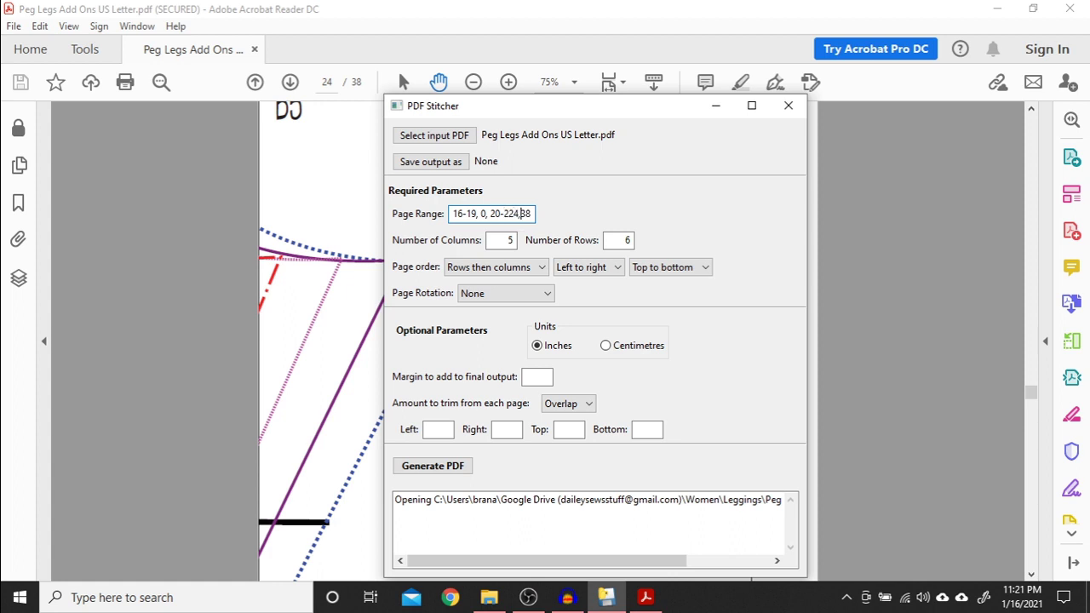
pyautogui.press('BackSpace')
pyautogui.press('BackSpace')
pyautogui.write('4,')
pyautogui.scroll(-5, 199, 327)
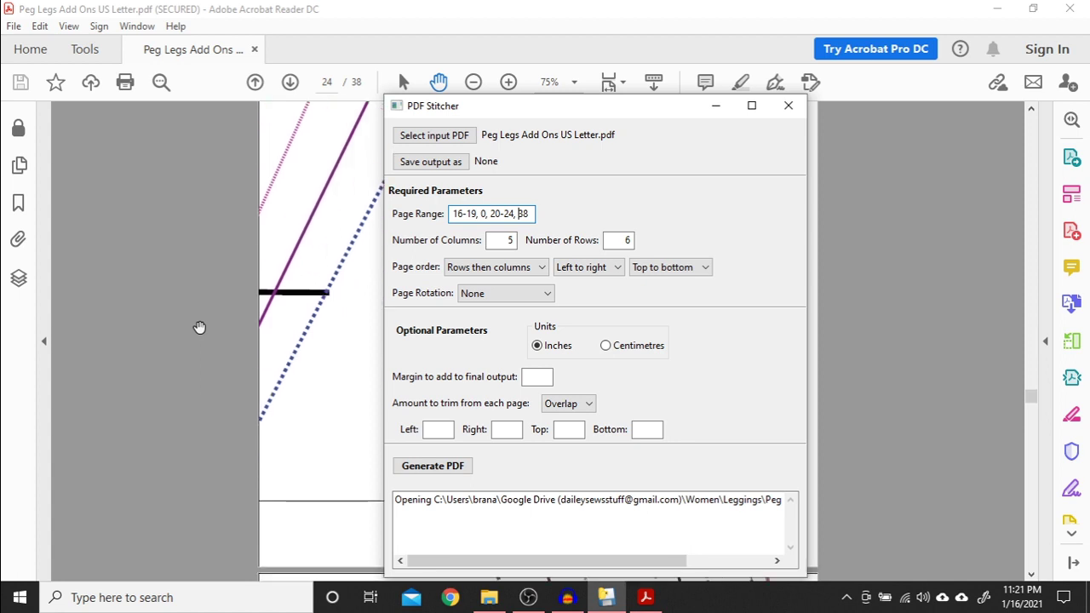
# Scroll down the pattern PDF to check the pages after 24
pyautogui.click(145, 342)
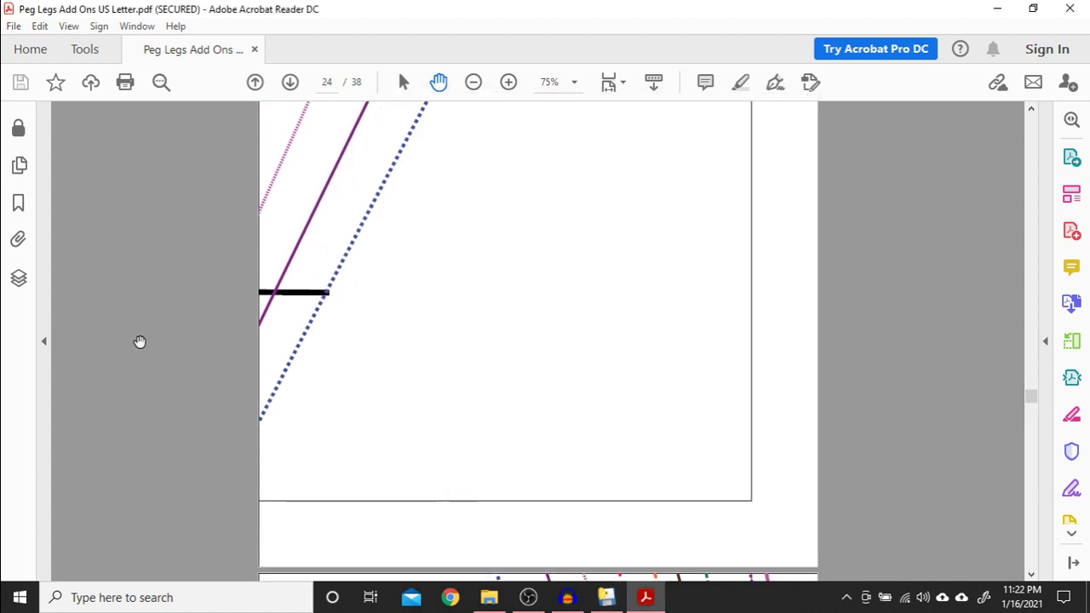
pyautogui.scroll(-2, 140, 343)
pyautogui.scroll(-8, 139, 342)
pyautogui.scroll(-15, 140, 342)
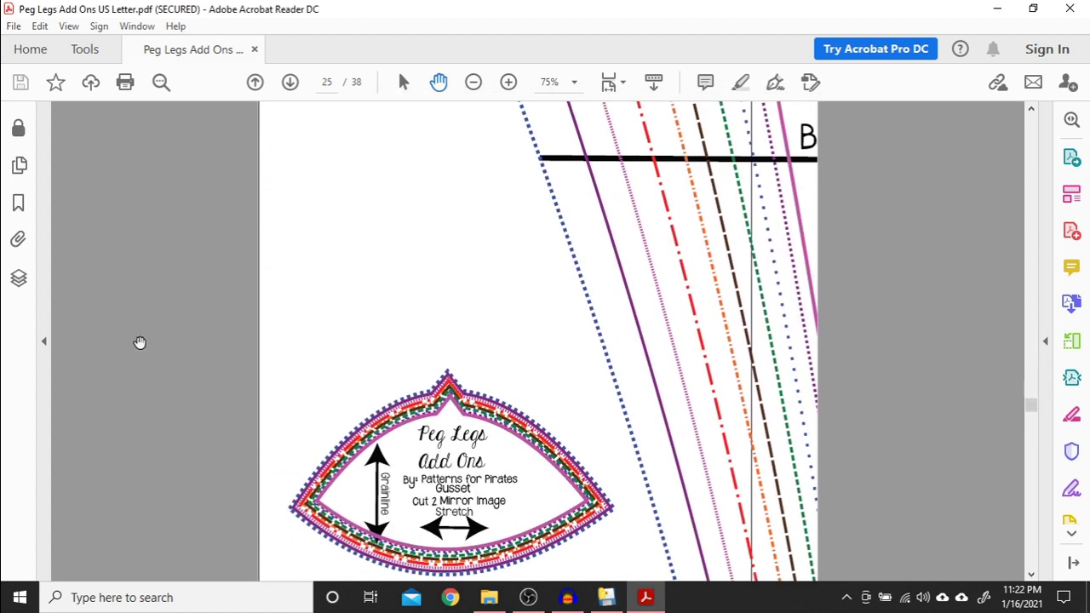
pyautogui.scroll(-15, 139, 342)
pyautogui.scroll(-20, 139, 343)
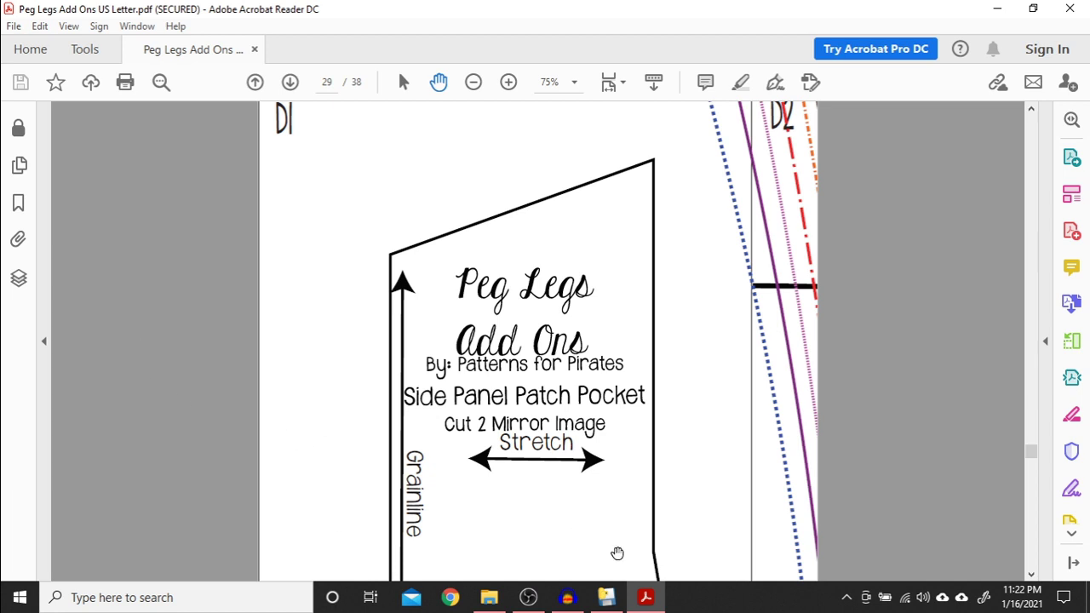
# Change 20-24 to 20-28 in the page range, followed by a blank page and 29-32
pyautogui.click(608, 597)
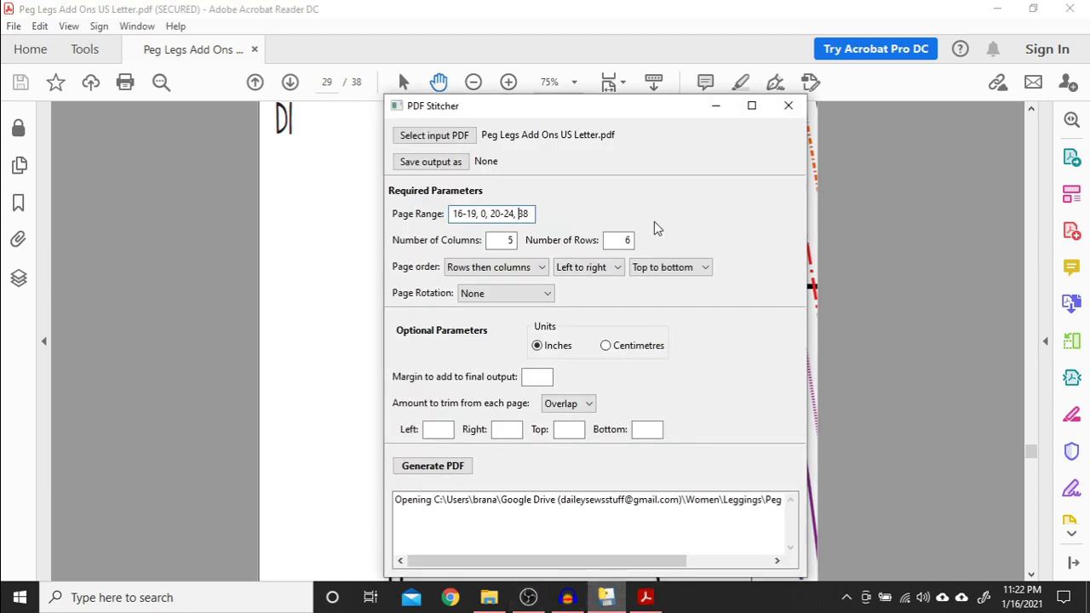
pyautogui.click(506, 215)
pyautogui.write('9, 0,')
pyautogui.click(909, 246)
pyautogui.scroll(-3, 567, 320)
pyautogui.scroll(7, 567, 319)
pyautogui.scroll(-4, 567, 323)
pyautogui.click(606, 597)
pyautogui.write('8,')
pyautogui.write(' 29-38')
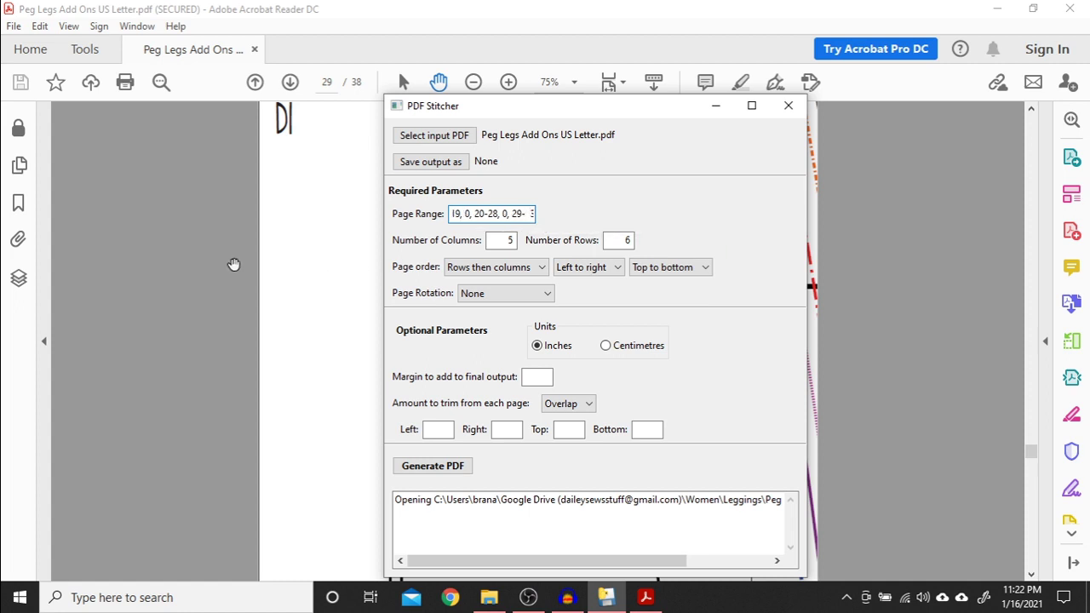
# Review pages through 32, then add another blank page (0) after 29-32
pyautogui.click(183, 277)
pyautogui.scroll(-10, 438, 377)
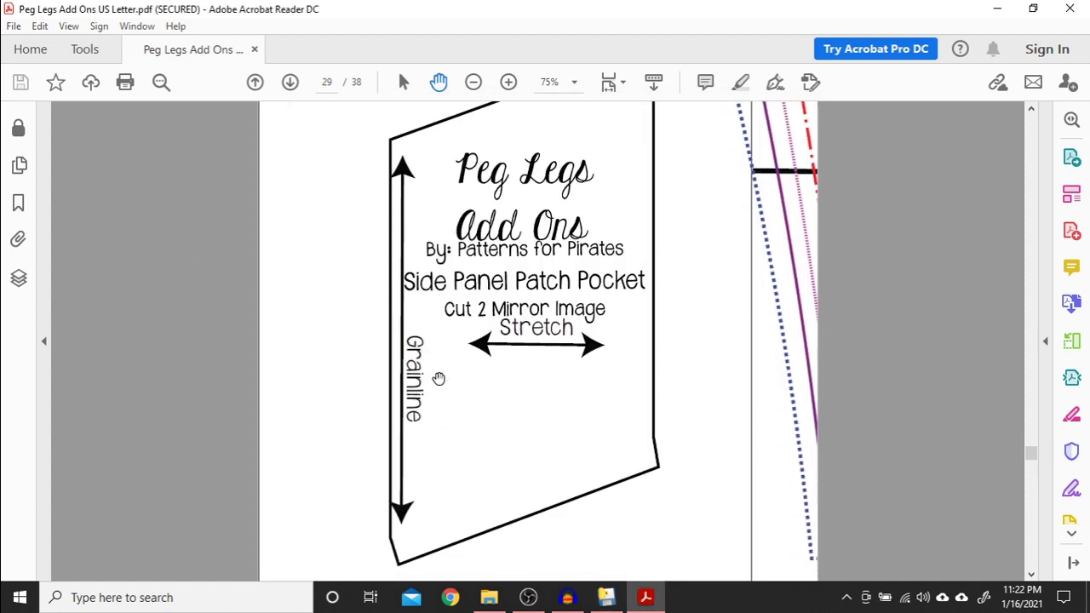
pyautogui.scroll(-12, 438, 378)
pyautogui.scroll(-6, 438, 377)
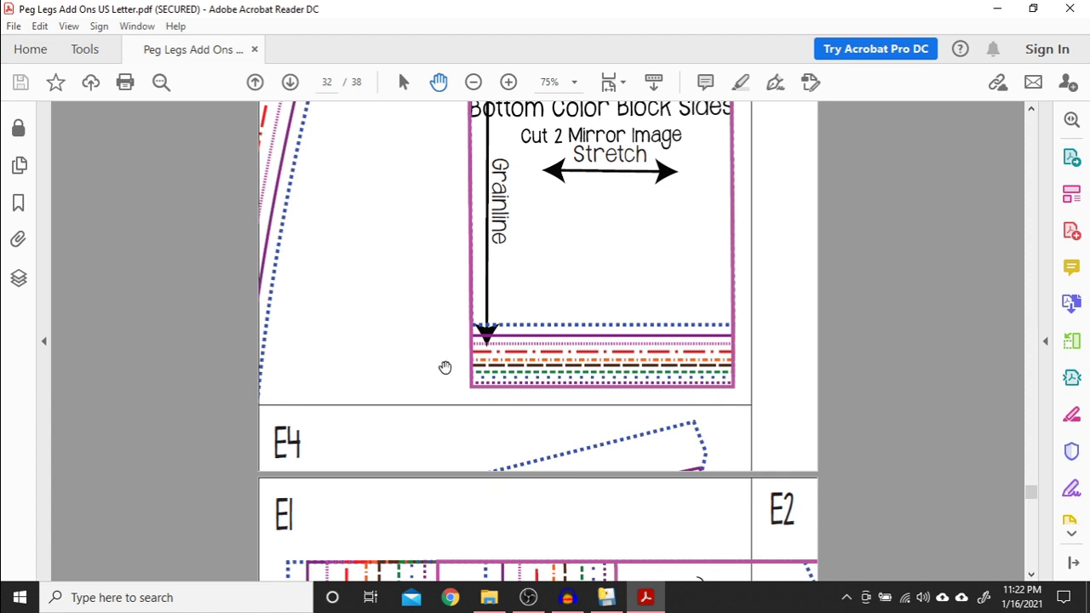
pyautogui.scroll(-3, 445, 367)
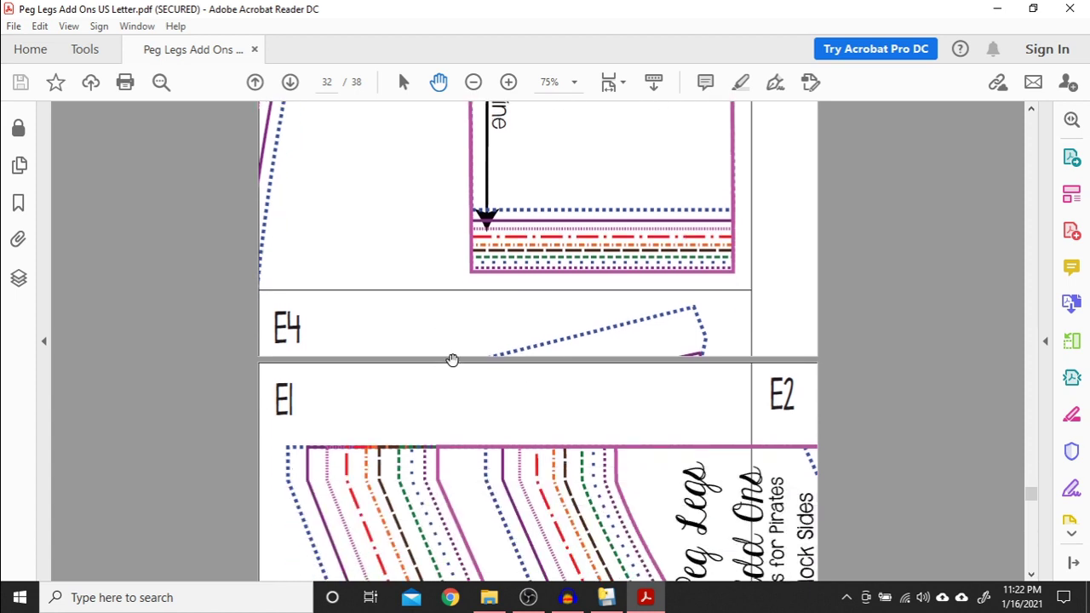
pyautogui.scroll(8, 488, 320)
pyautogui.scroll(3, 488, 321)
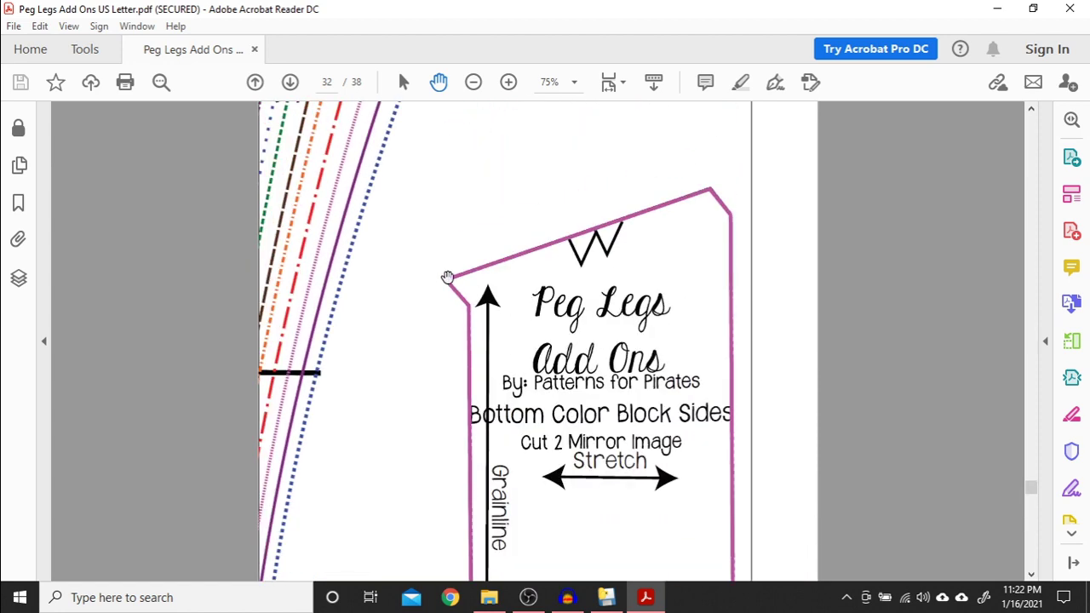
pyautogui.click(608, 597)
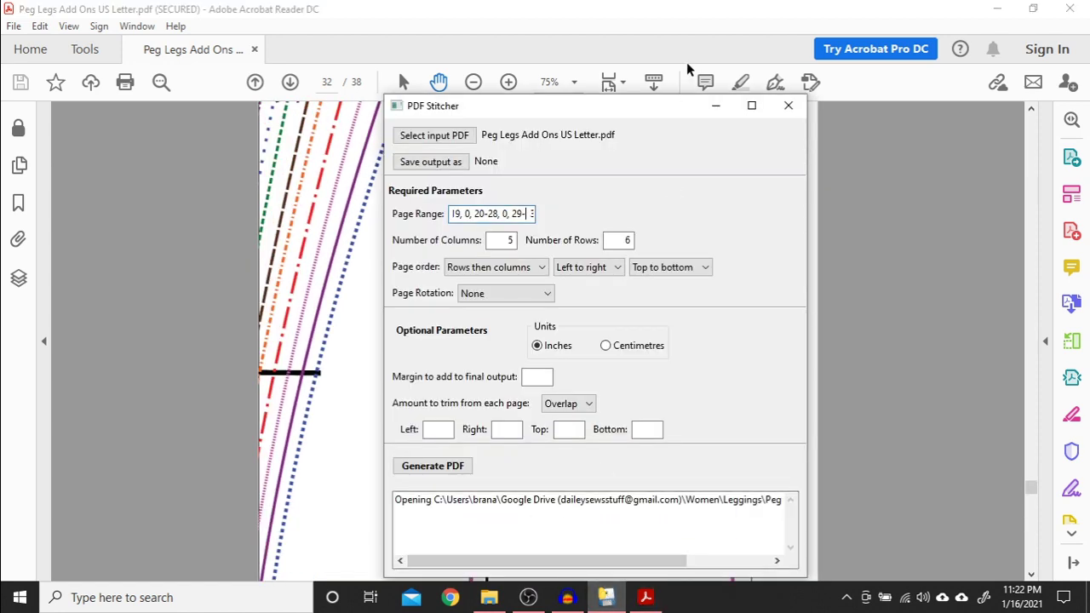
pyautogui.click(519, 213)
pyautogui.write(', 0,')
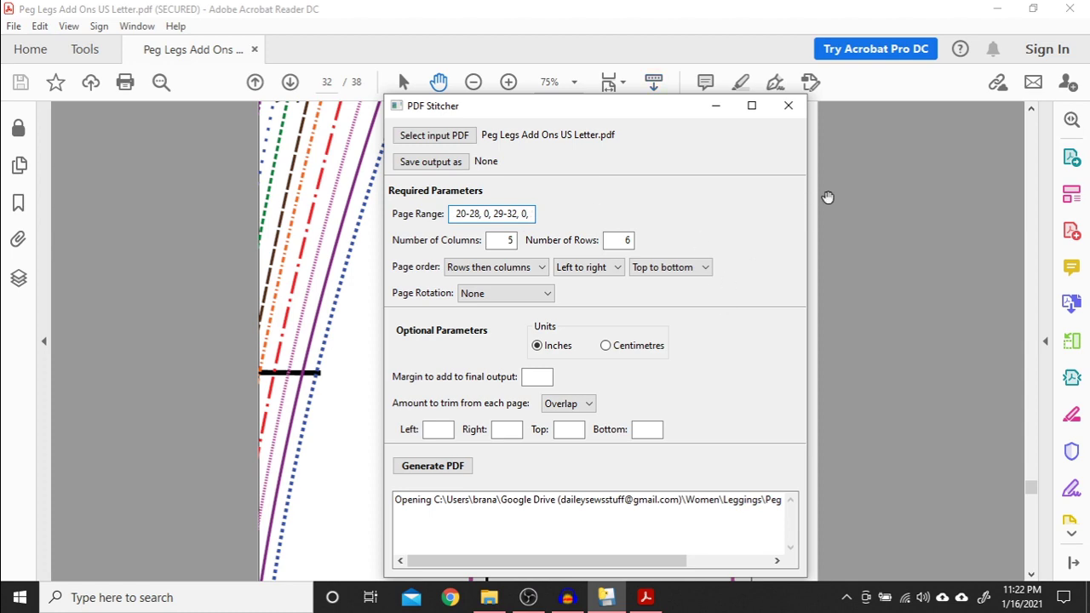
# Scroll through pages 33–38 of the pattern PDF to check the remaining tiles
pyautogui.click(469, 348)
pyautogui.scroll(-10, 469, 348)
pyautogui.scroll(-10, 468, 348)
pyautogui.scroll(-15, 468, 347)
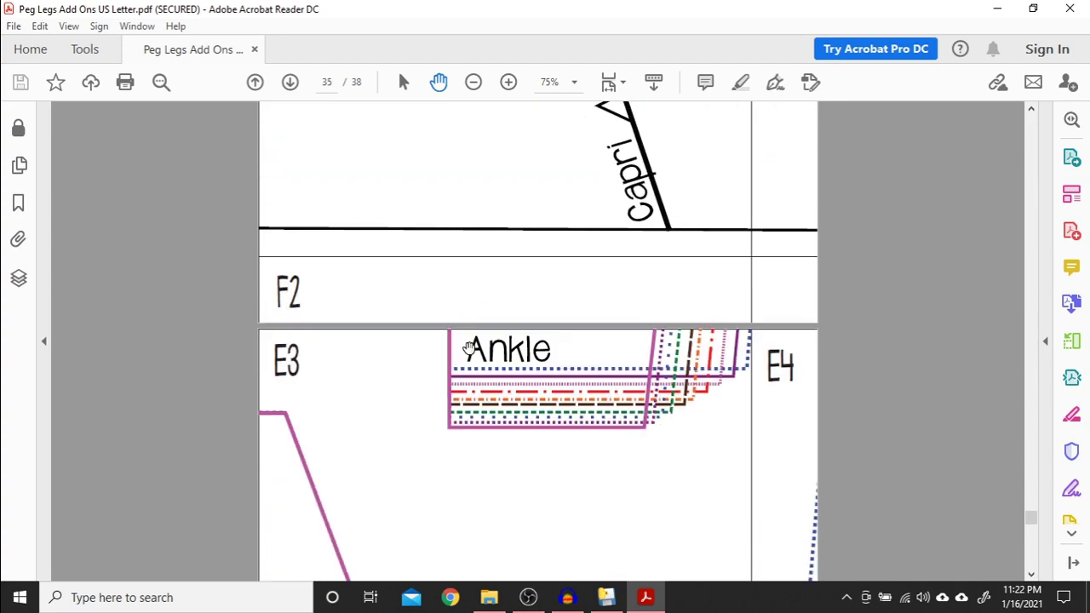
pyautogui.scroll(-10, 469, 348)
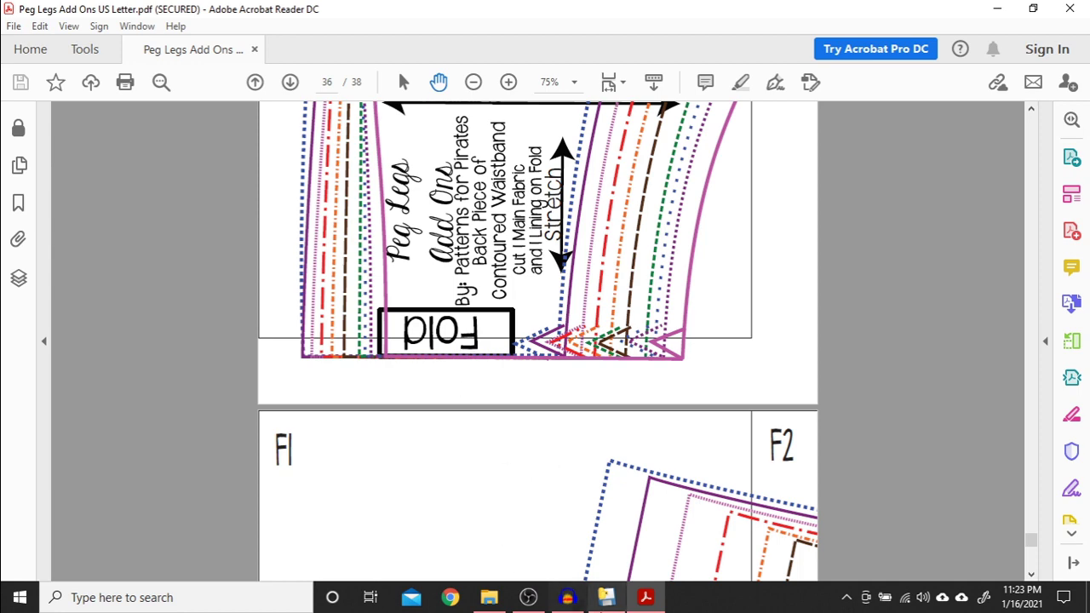
pyautogui.click(612, 598)
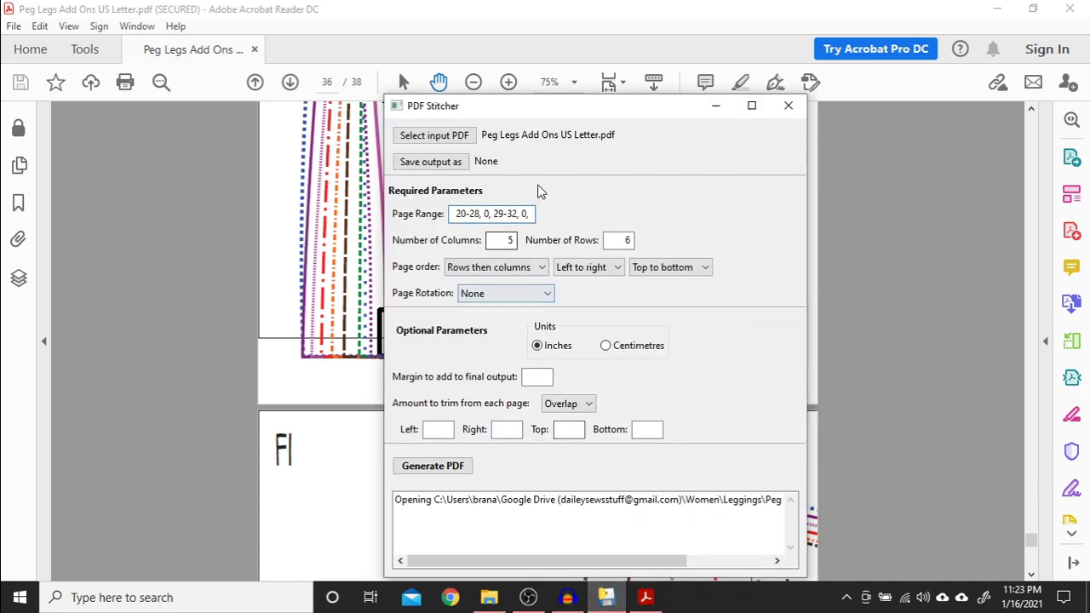
pyautogui.click(336, 325)
pyautogui.scroll(-8, 459, 295)
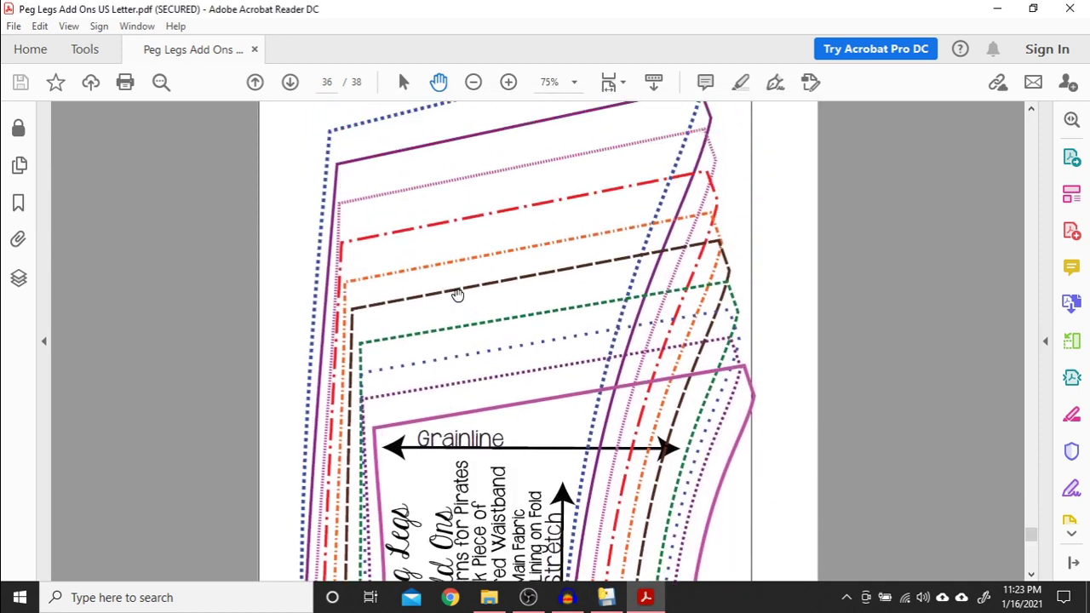
pyautogui.scroll(-6, 458, 295)
pyautogui.scroll(-2, 458, 295)
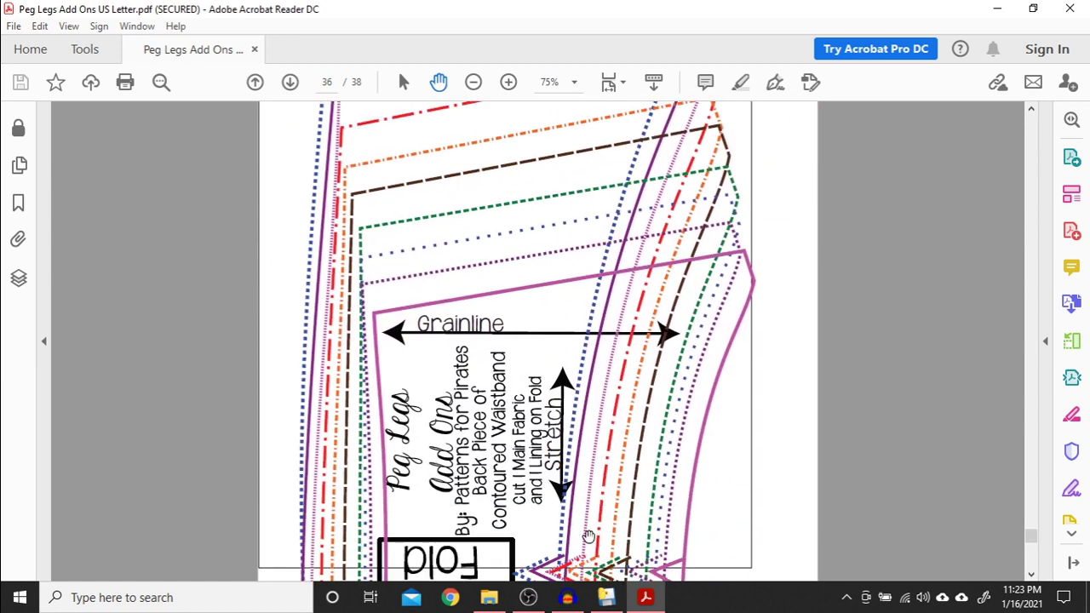
# Append 33-36, 0, 37-38 to the page range
pyautogui.moveTo(611, 598)
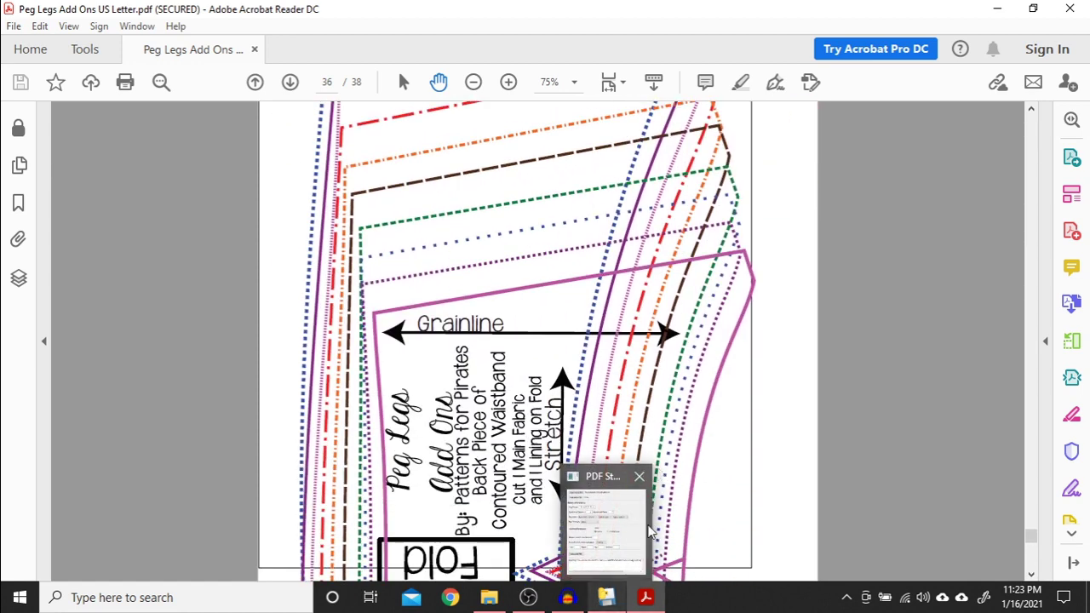
pyautogui.click(634, 552)
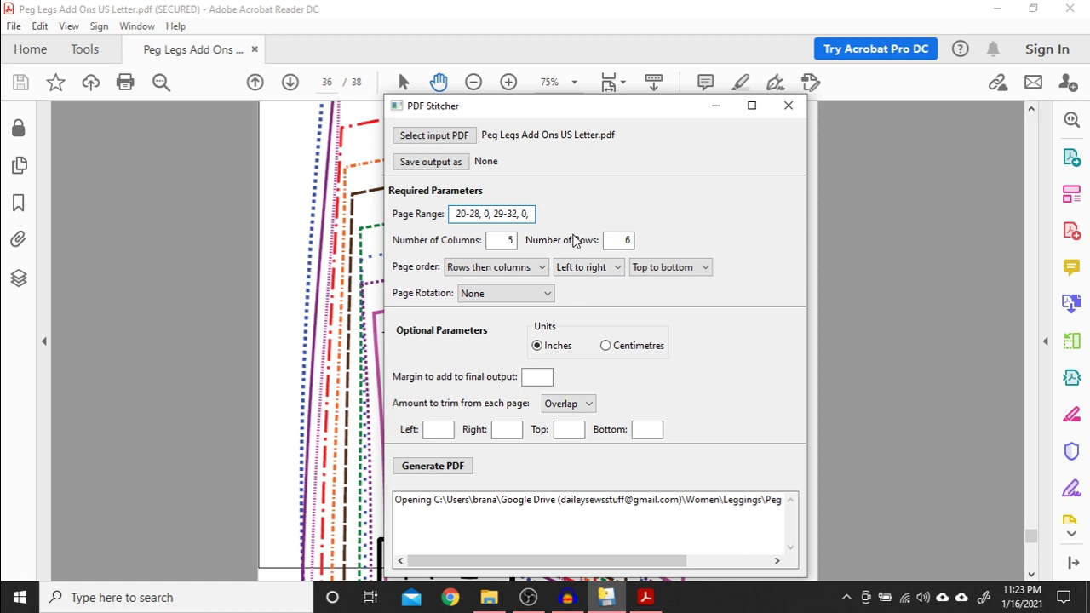
pyautogui.write('33-3')
pyautogui.write('6, 38')
pyautogui.press('BackSpace')
pyautogui.press('BackSpace')
pyautogui.write('0, 37- 3')
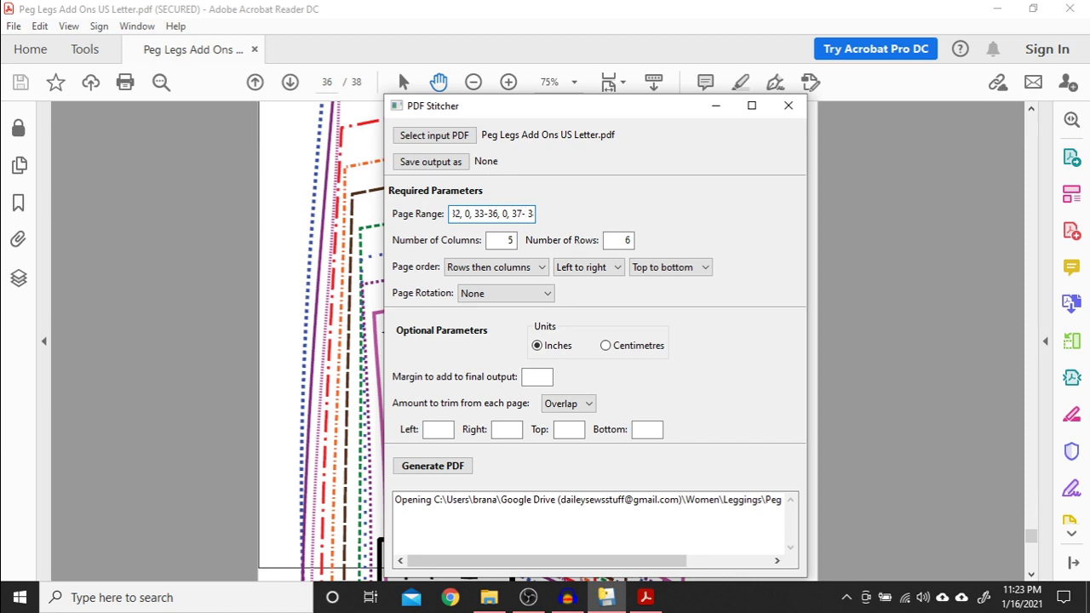
pyautogui.write('7, 38-')
# Recheck the final pattern pages against the completed page range
pyautogui.click(844, 237)
pyautogui.scroll(-5, 653, 273)
pyautogui.scroll(-10, 653, 273)
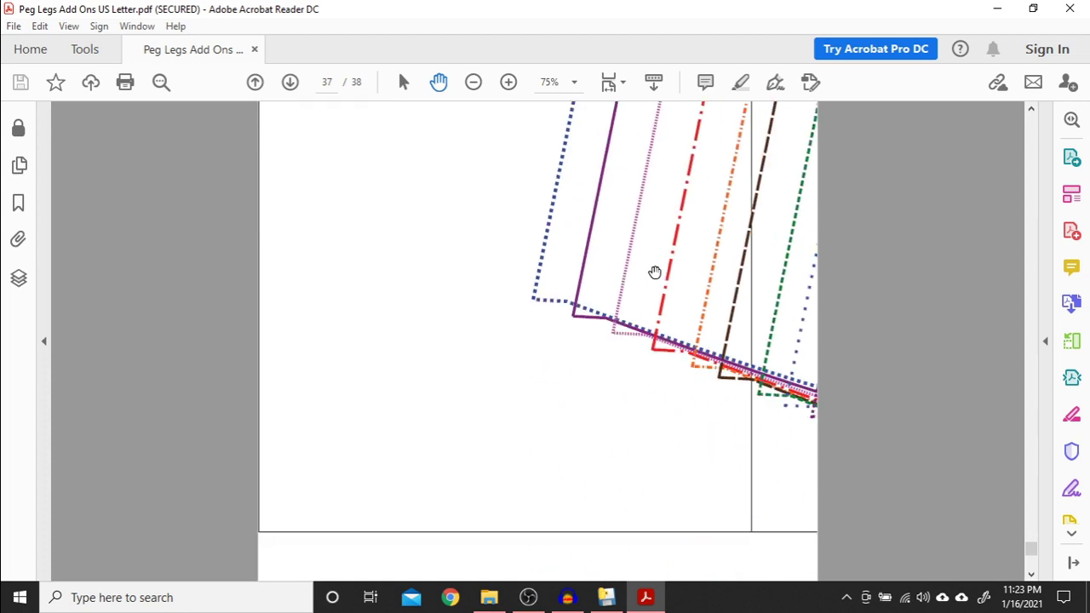
pyautogui.scroll(-3, 654, 270)
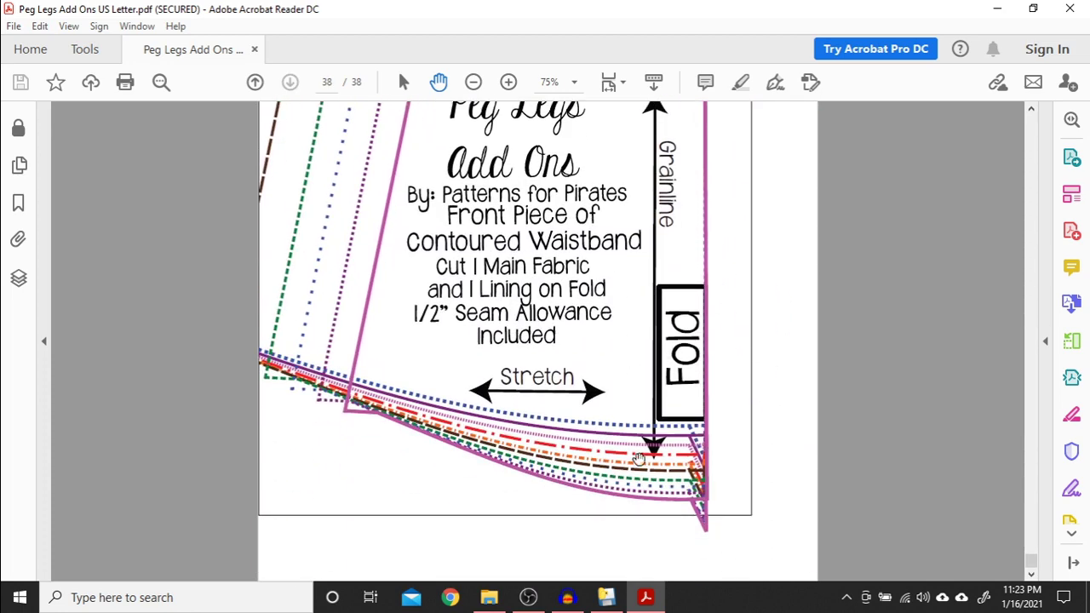
pyautogui.click(607, 597)
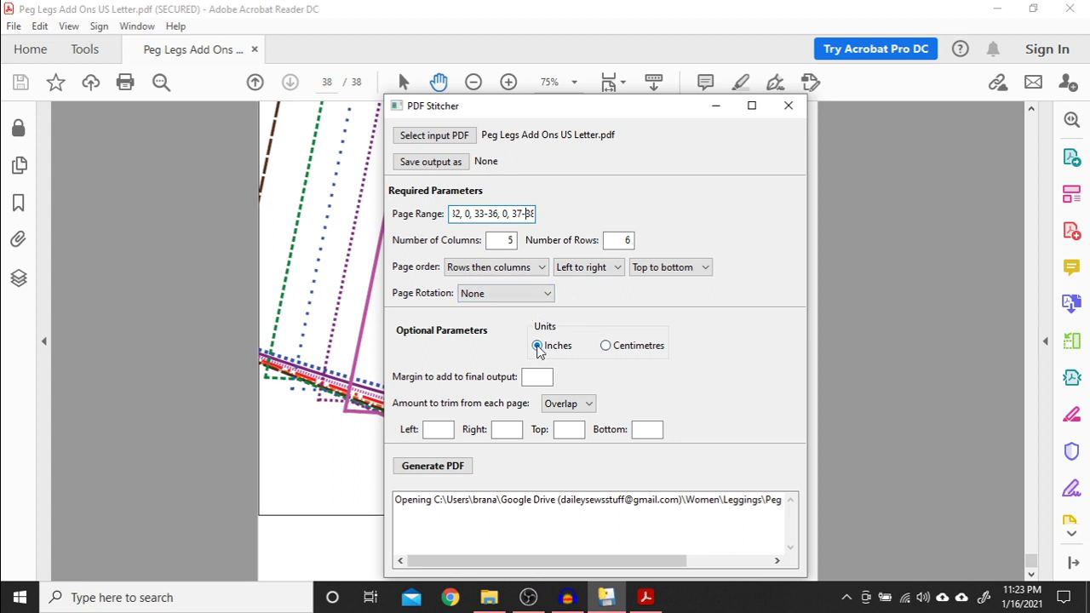
# Set the final-output margin to 20 and keep the trim amount on Overlap
pyautogui.click(534, 379)
pyautogui.write('20')
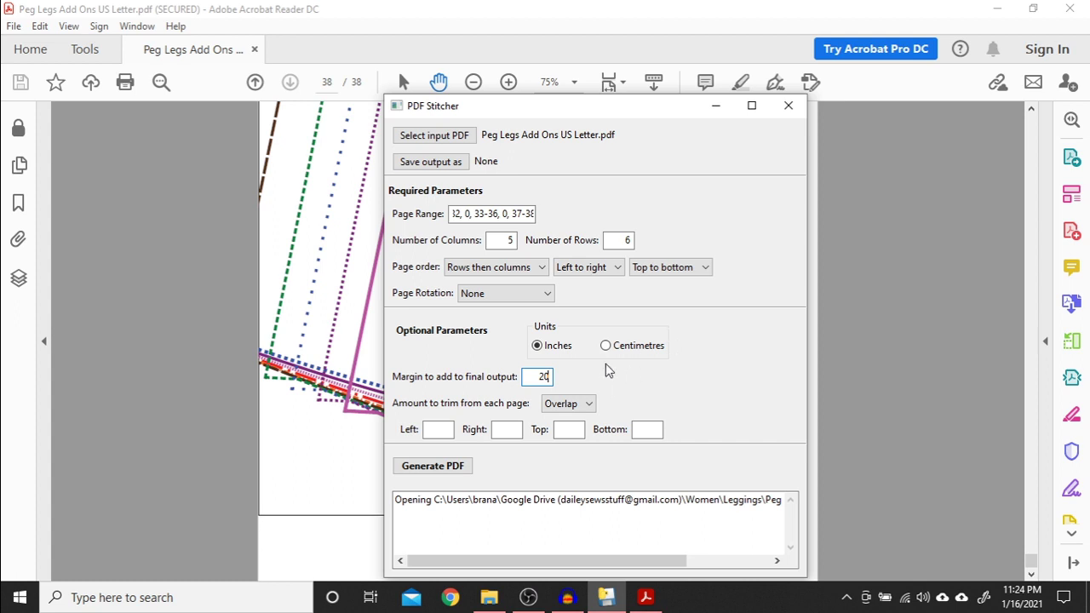
pyautogui.click(576, 404)
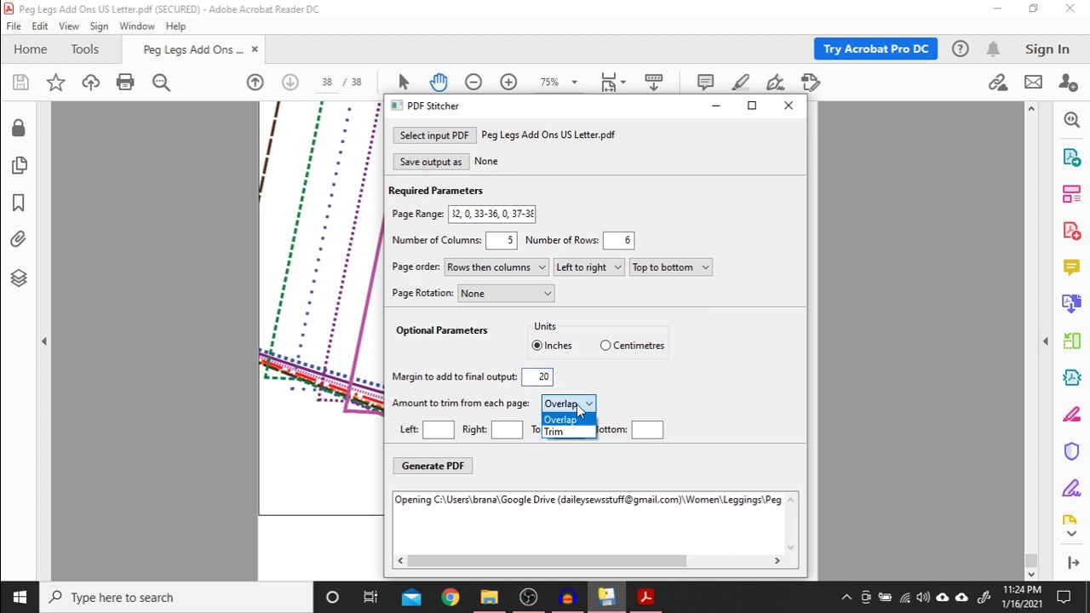
pyautogui.click(577, 409)
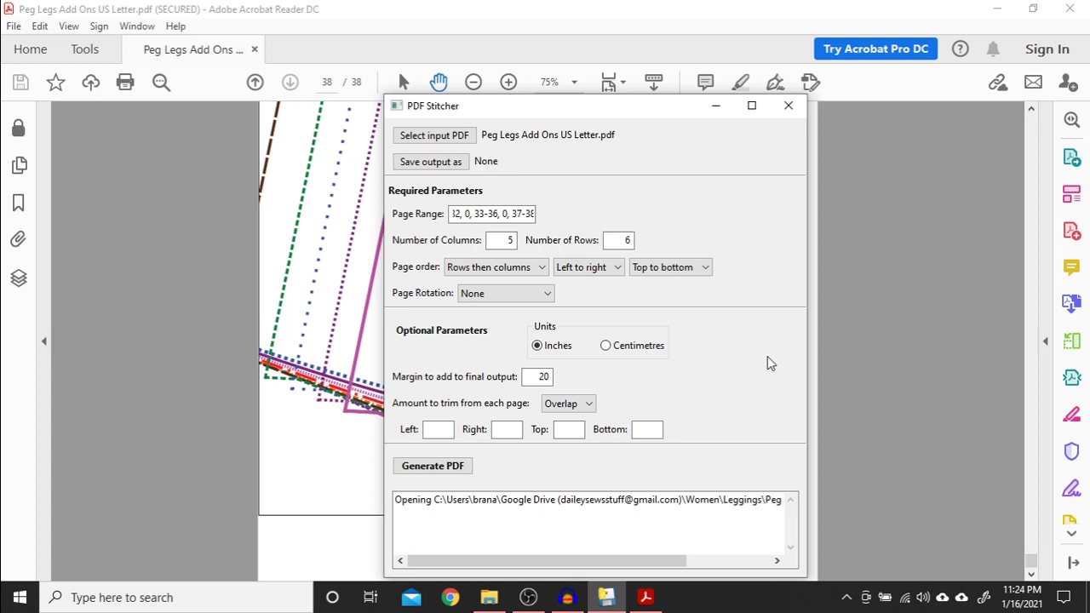
pyautogui.click(342, 449)
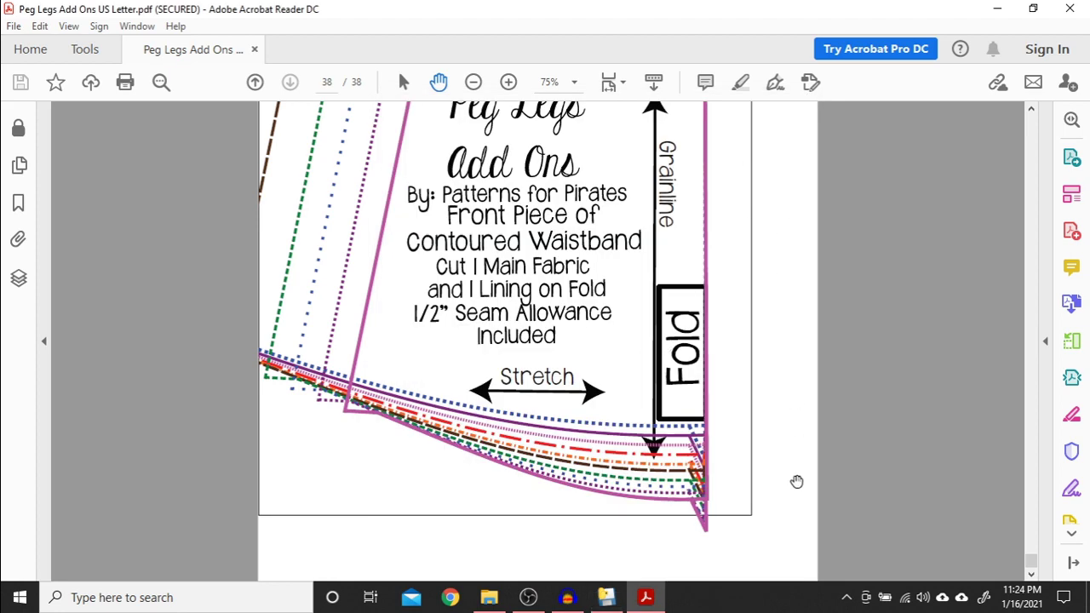
pyautogui.scroll(8, 549, 374)
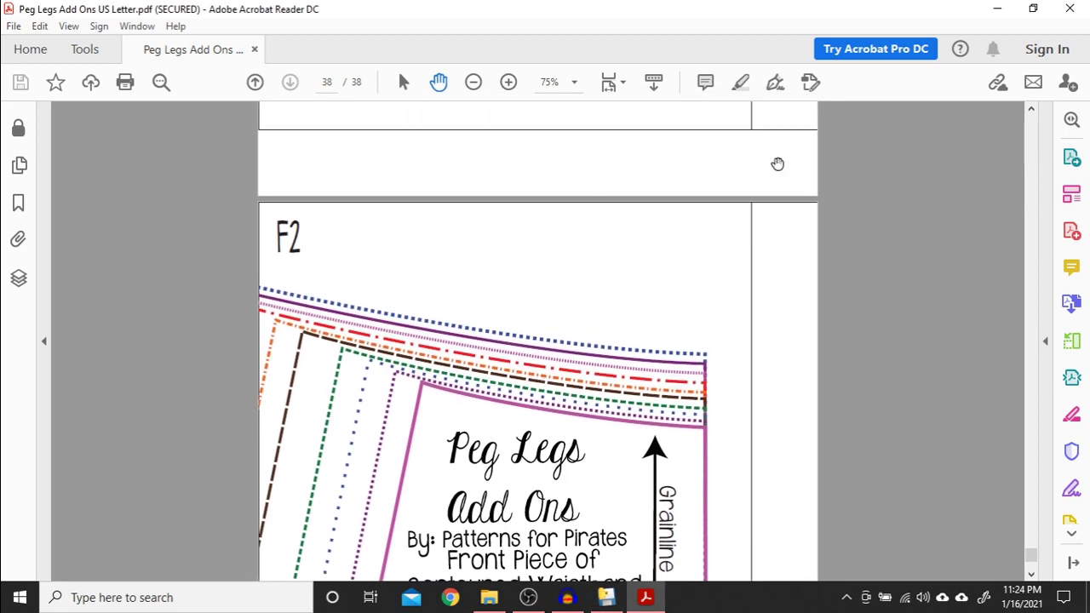
pyautogui.scroll(-8, 460, 290)
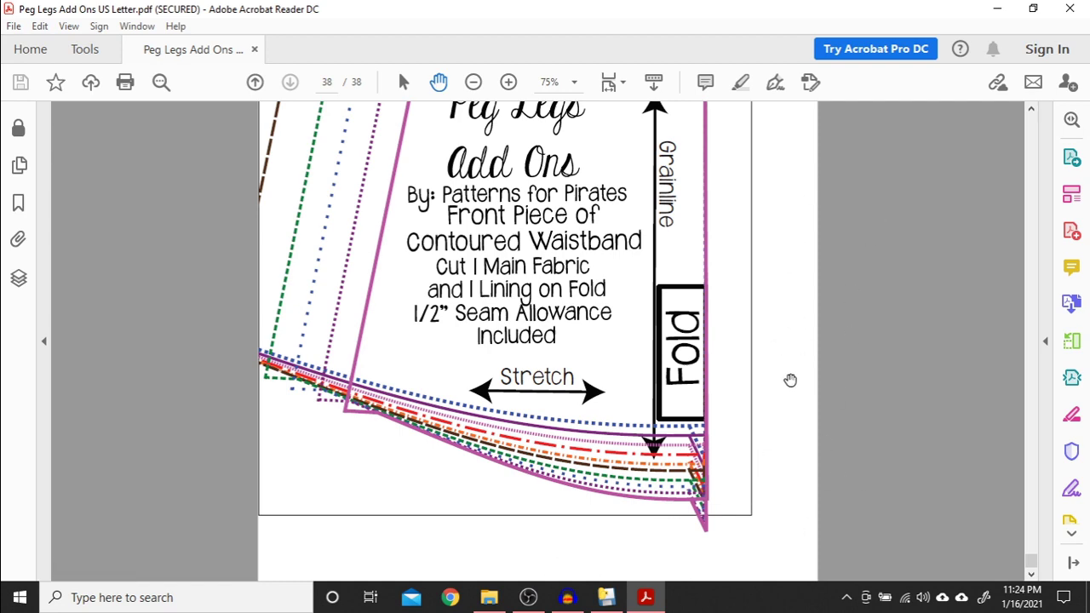
pyautogui.scroll(10, 791, 380)
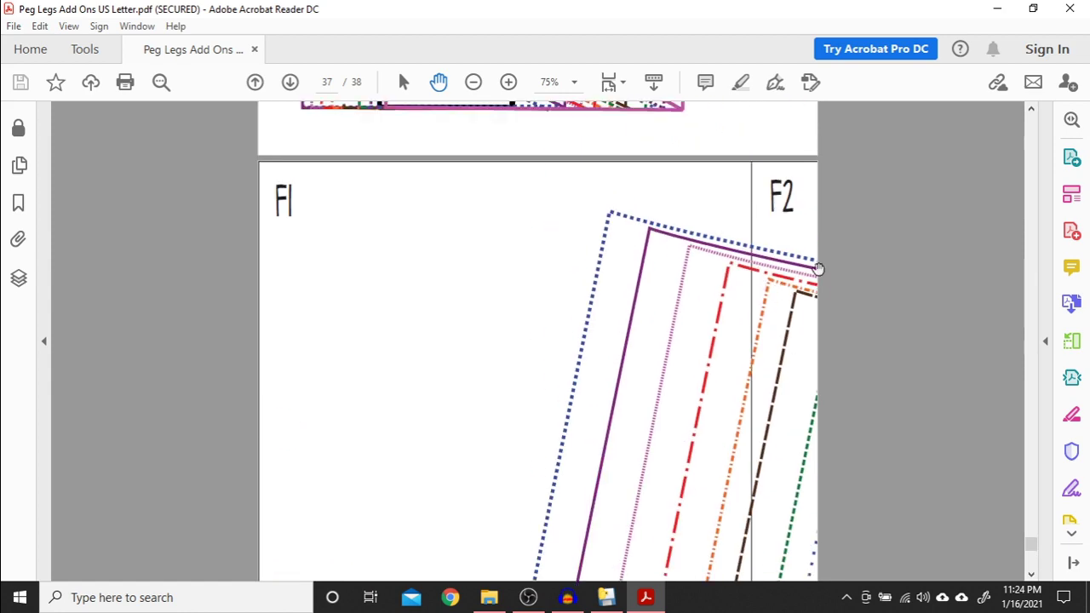
pyautogui.scroll(-10, 813, 366)
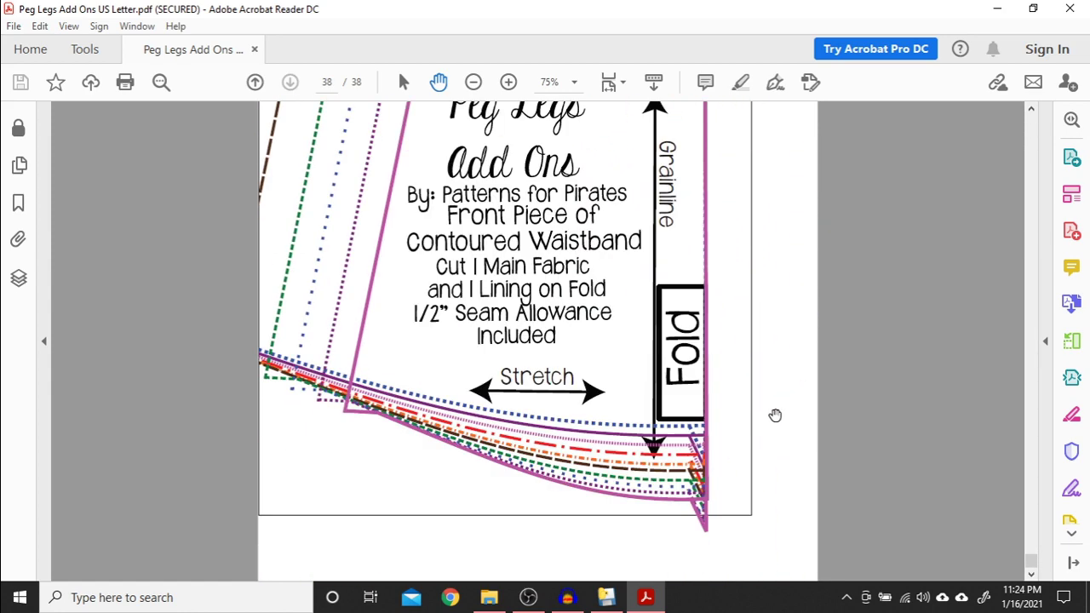
pyautogui.click(604, 597)
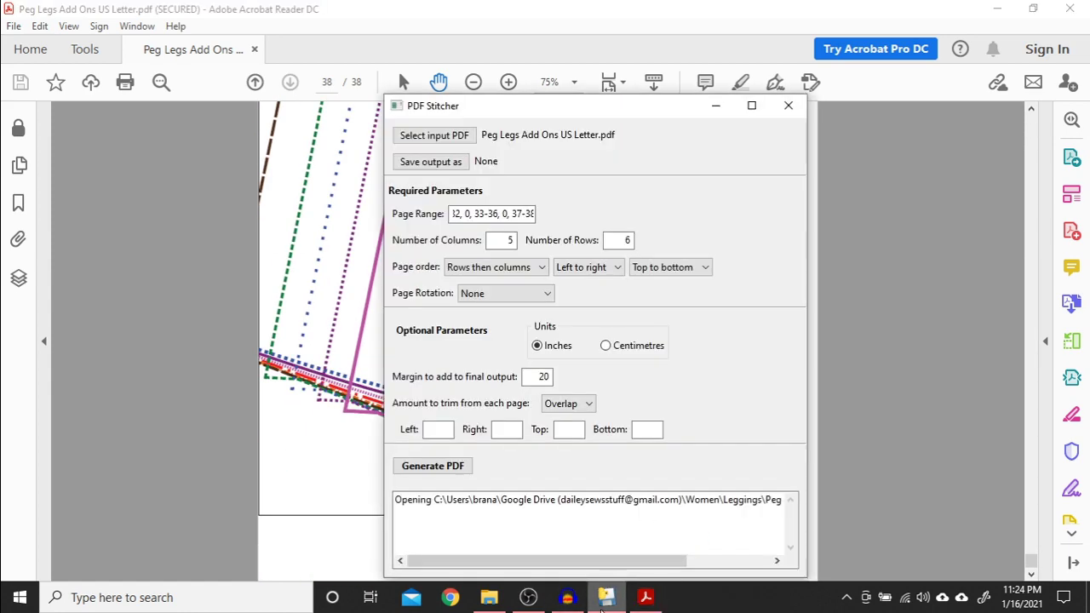
# Enter 0 for both the Top and Left trim amounts
pyautogui.click(575, 430)
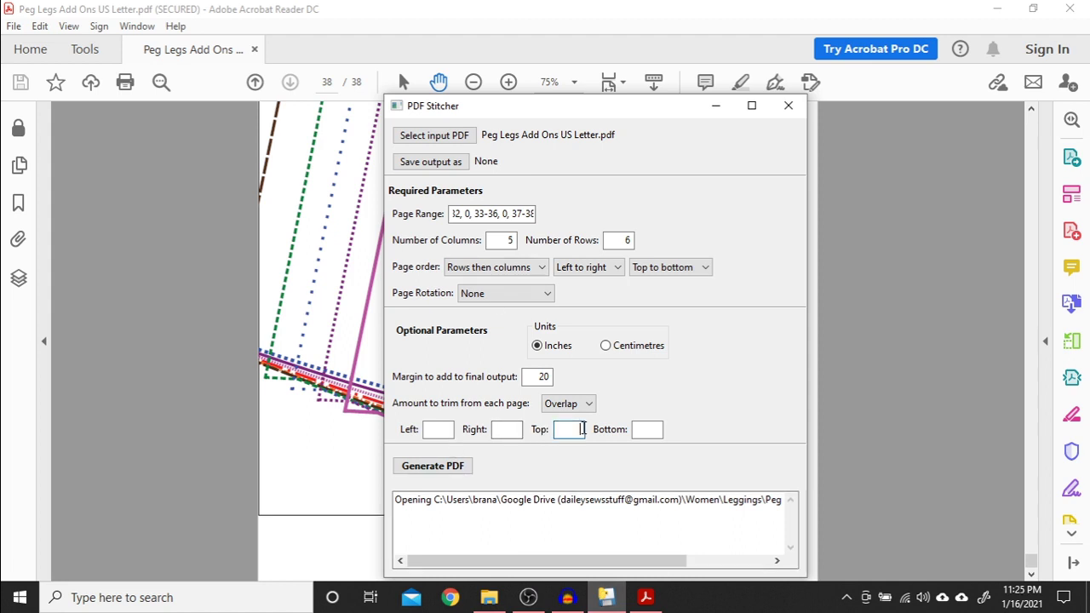
pyautogui.write('0')
pyautogui.click(447, 429)
pyautogui.write('0')
pyautogui.click(506, 429)
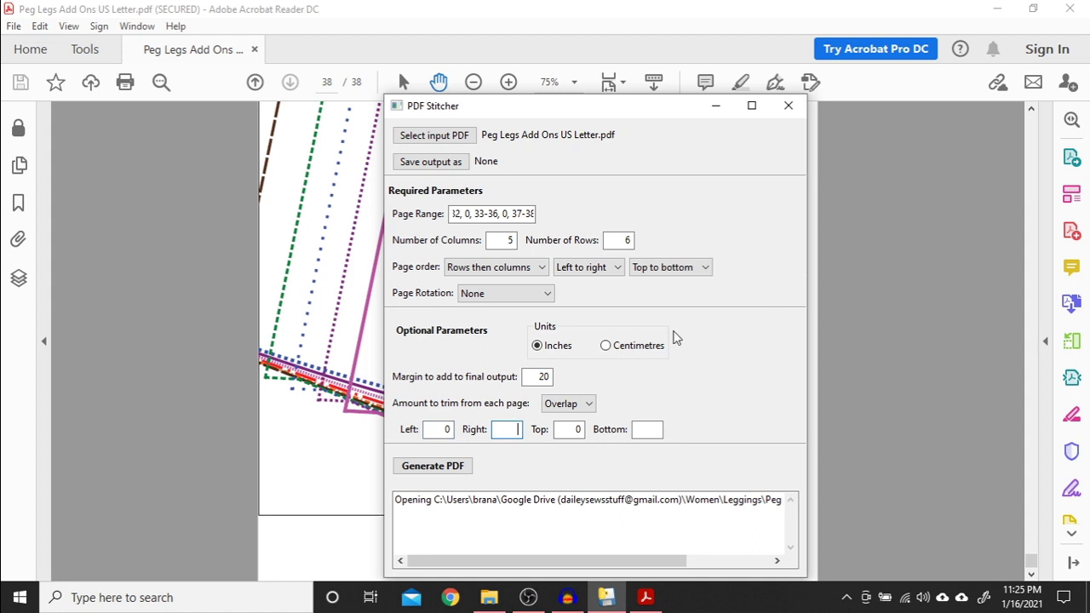
# Open Acrobat's Measure tools from the full tools collection for the Peg Legs pattern
pyautogui.click(886, 354)
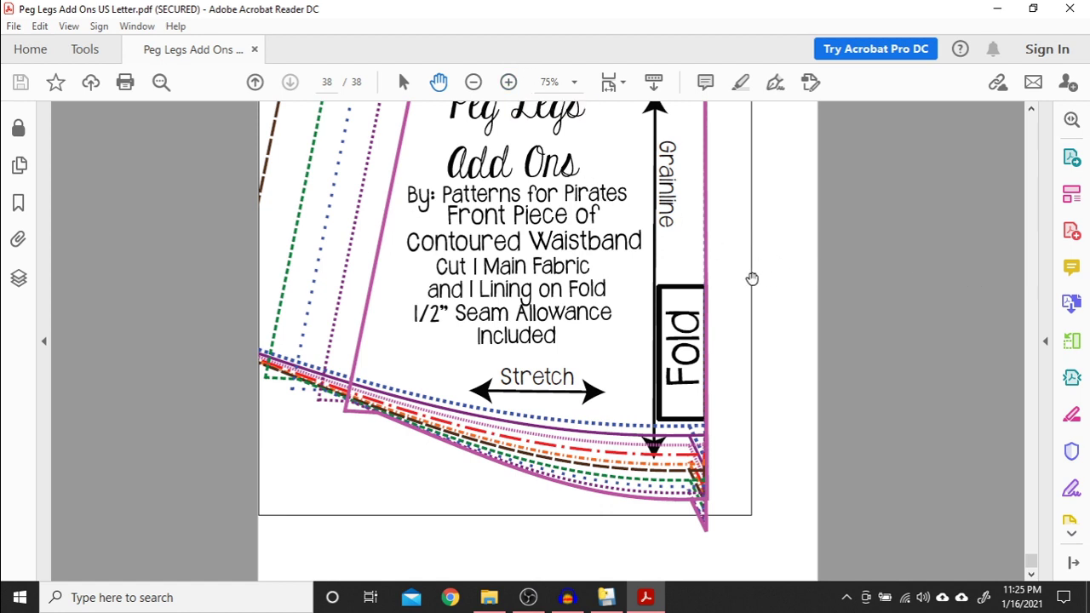
pyautogui.click(1071, 535)
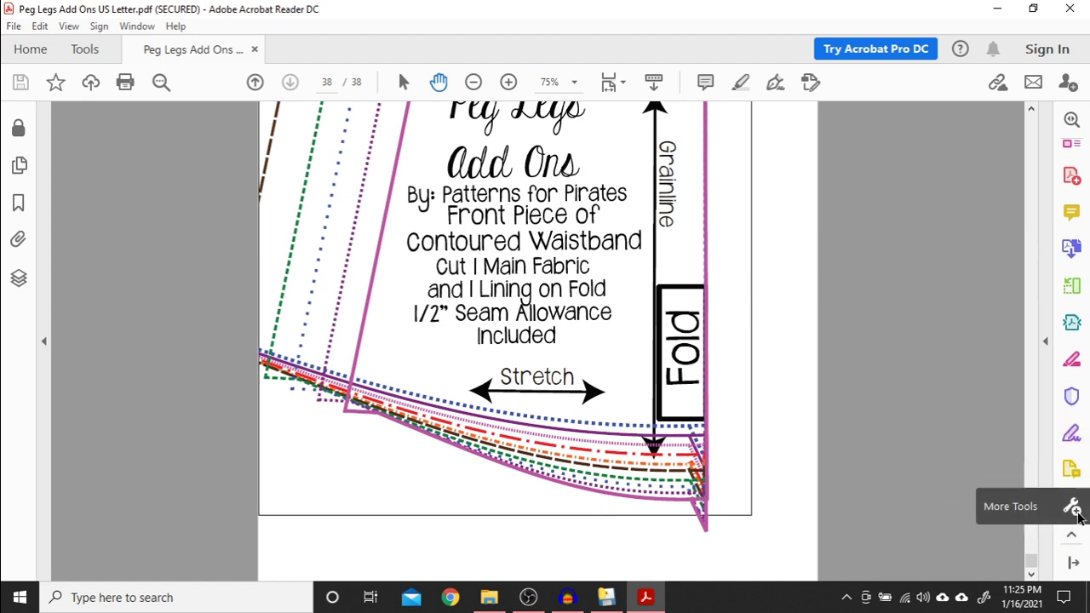
pyautogui.click(1071, 506)
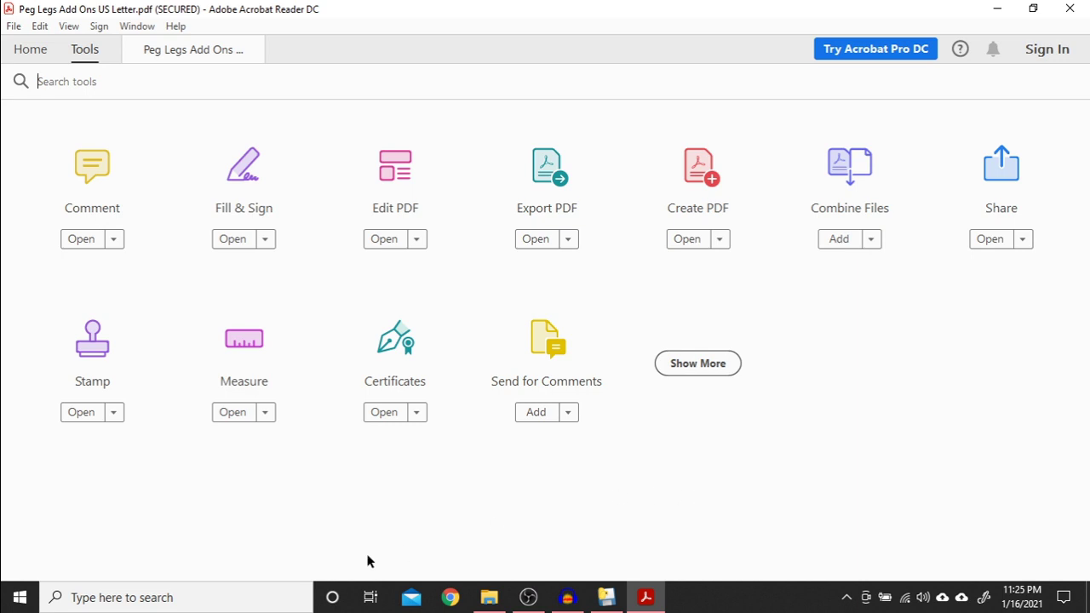
pyautogui.click(239, 414)
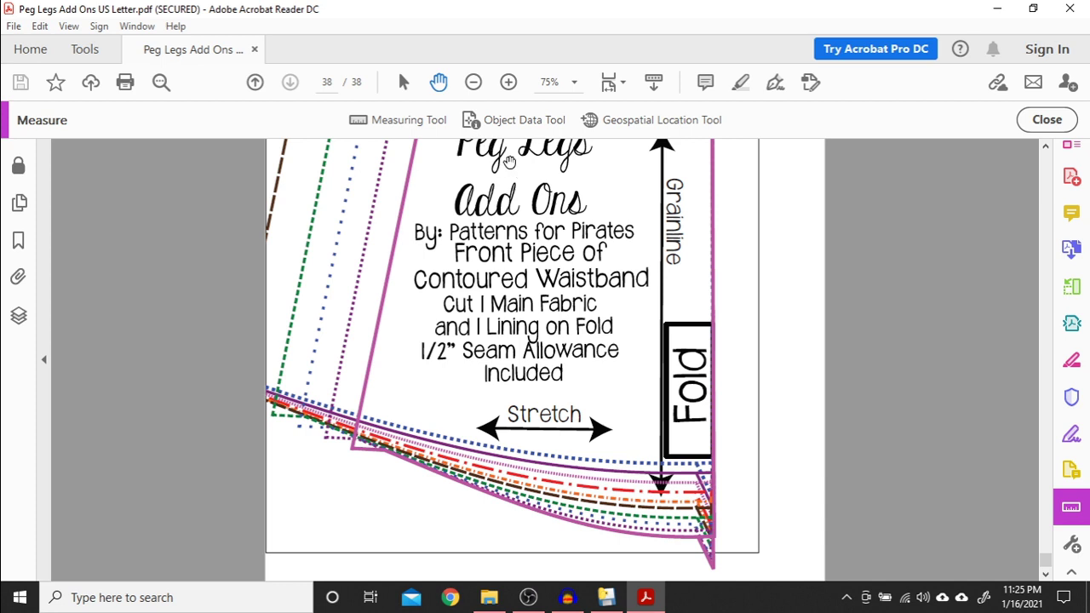
# Measure the blank strip at the page's right edge with the Distance Tool: 1.00 in
pyautogui.click(408, 120)
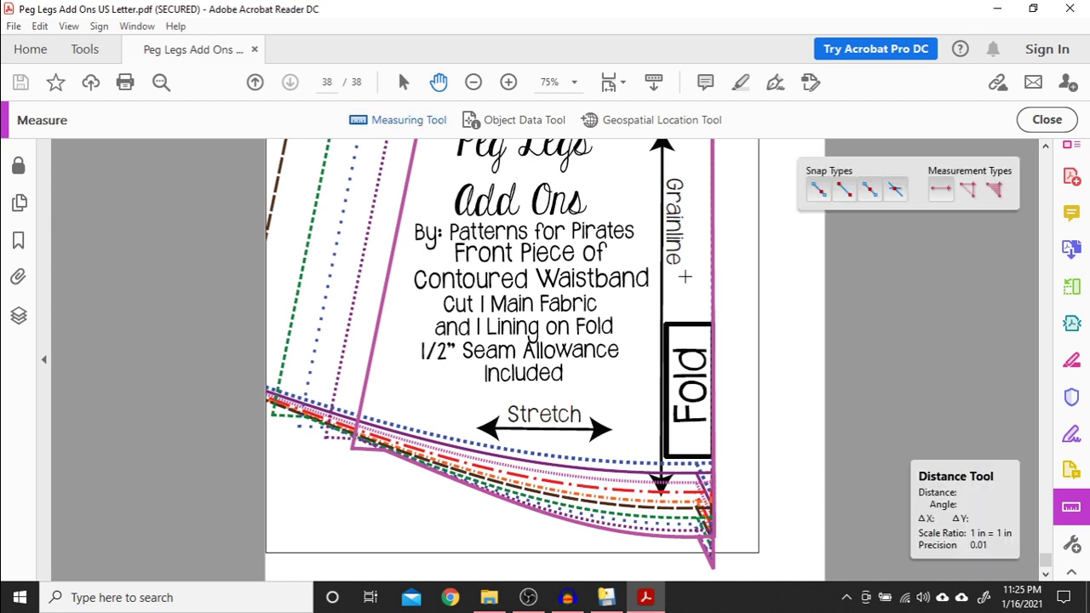
pyautogui.click(758, 299)
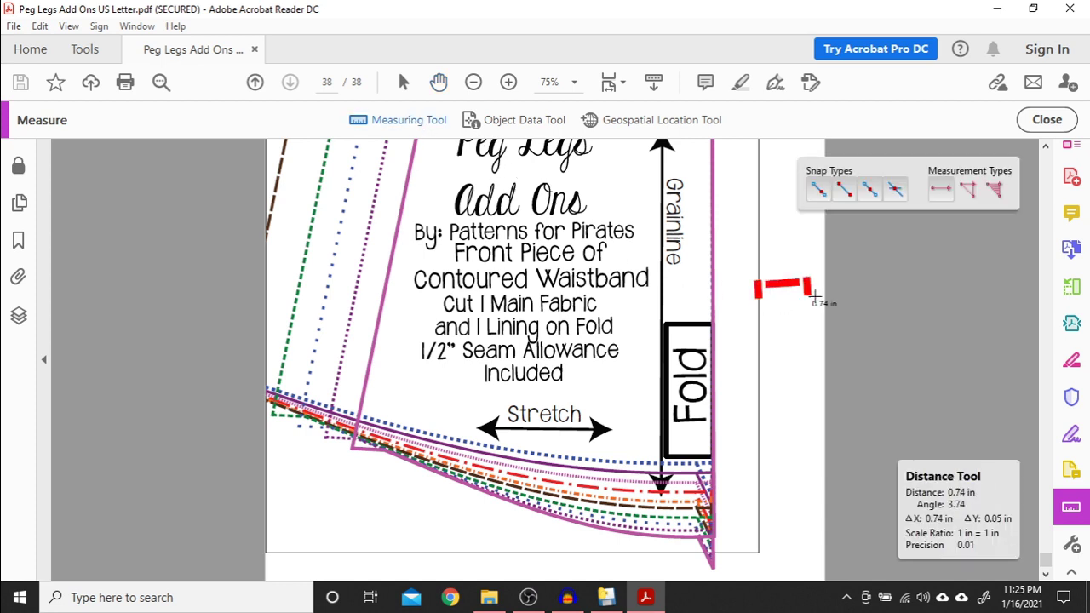
pyautogui.click(823, 291)
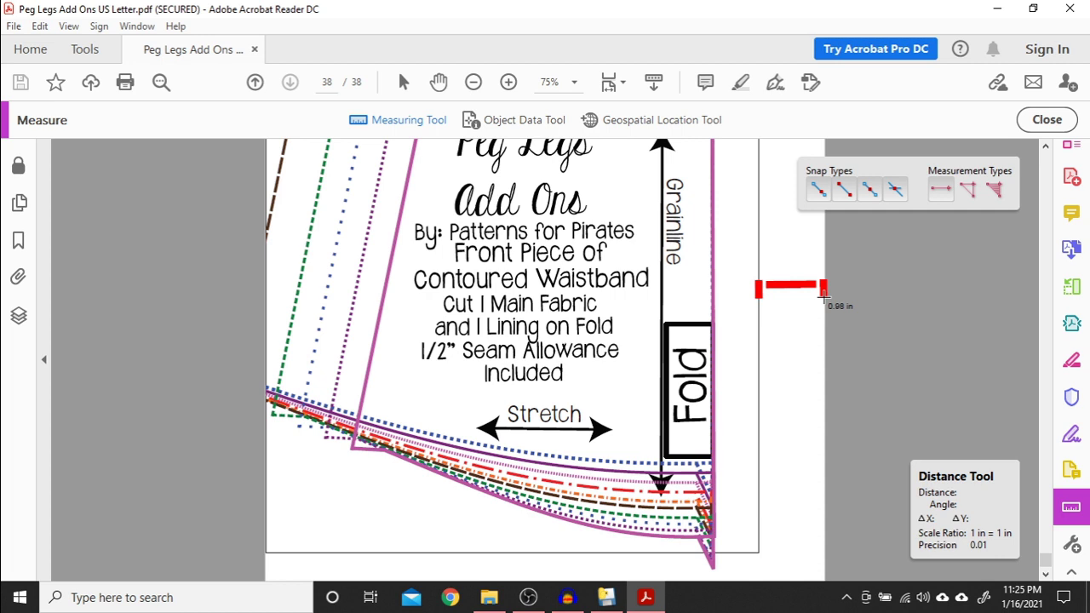
pyautogui.rightClick(824, 294)
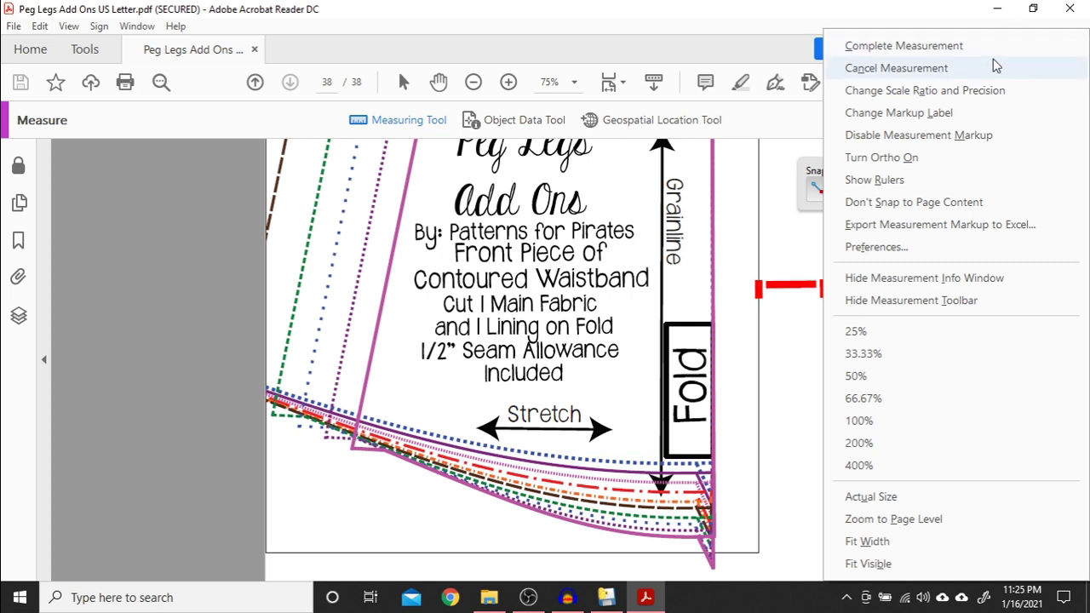
pyautogui.click(971, 46)
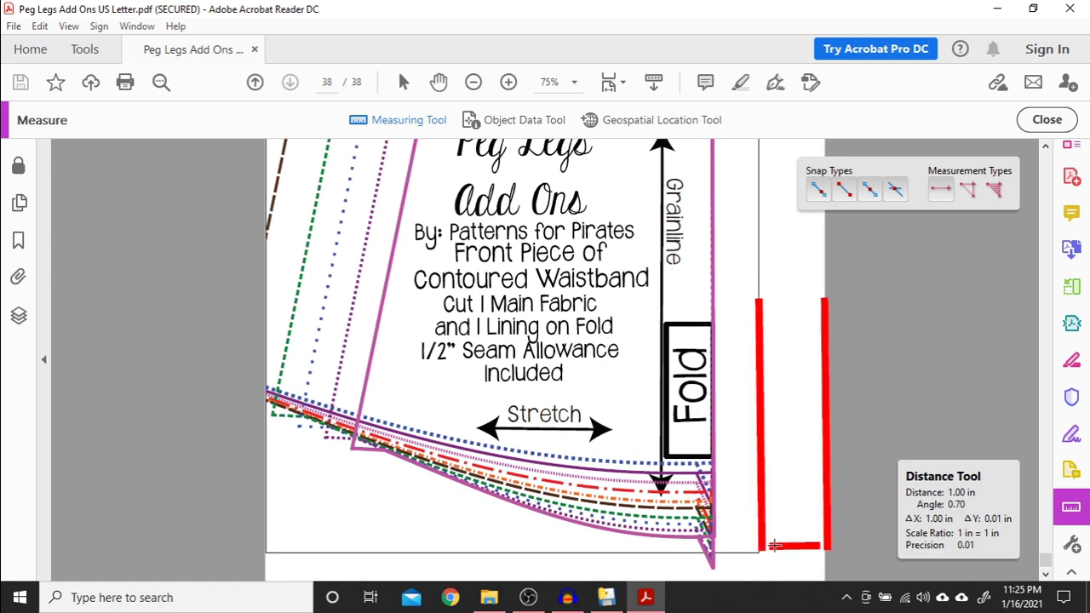
pyautogui.rightClick(826, 306)
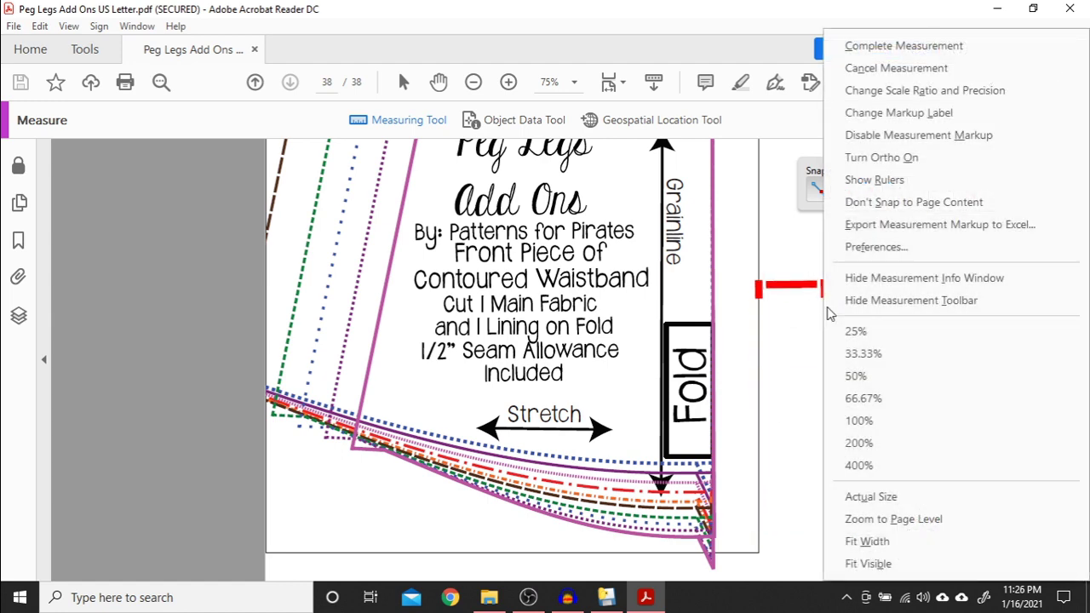
pyautogui.click(866, 45)
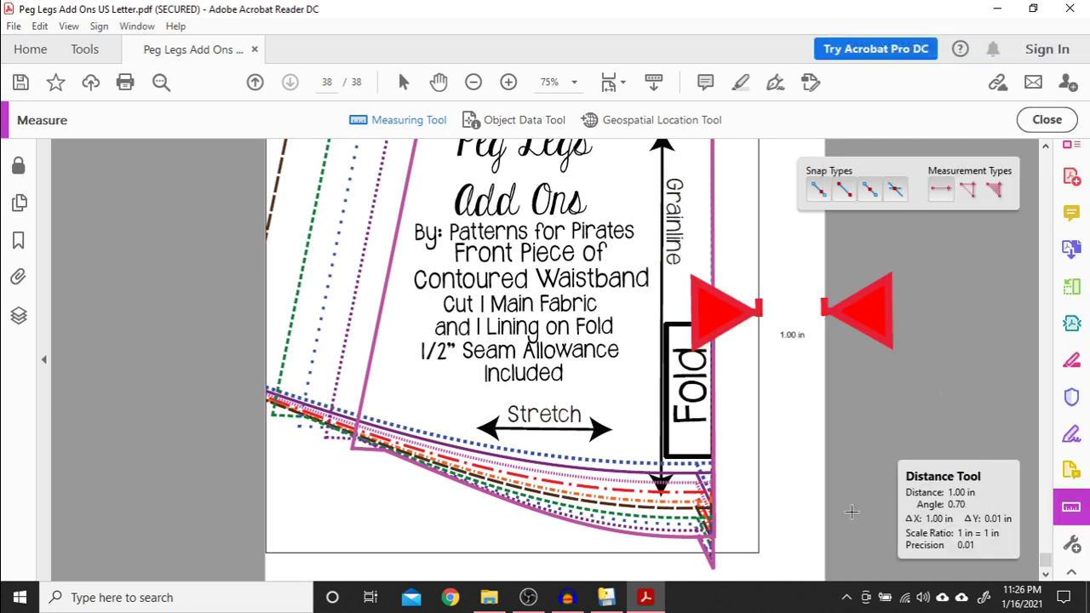
# Check the stitcher's trim fields, then select the right-edge measurement line for editing
pyautogui.click(607, 598)
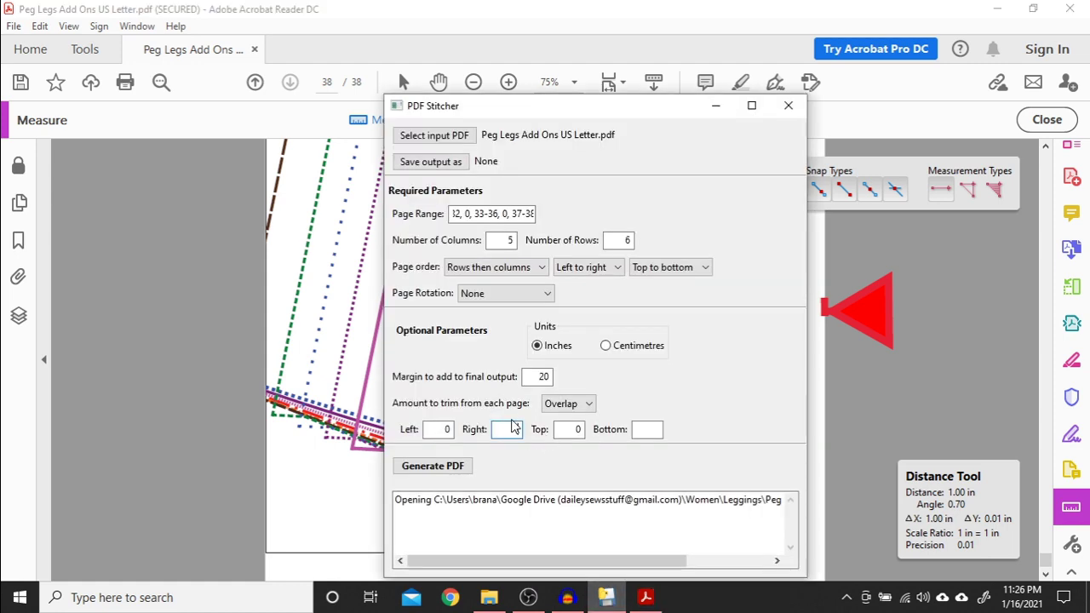
pyautogui.click(852, 358)
pyautogui.click(833, 315)
pyautogui.rightClick(833, 316)
# Delete the right-edge measurement and cancel a first attempt below the pattern
pyautogui.click(869, 43)
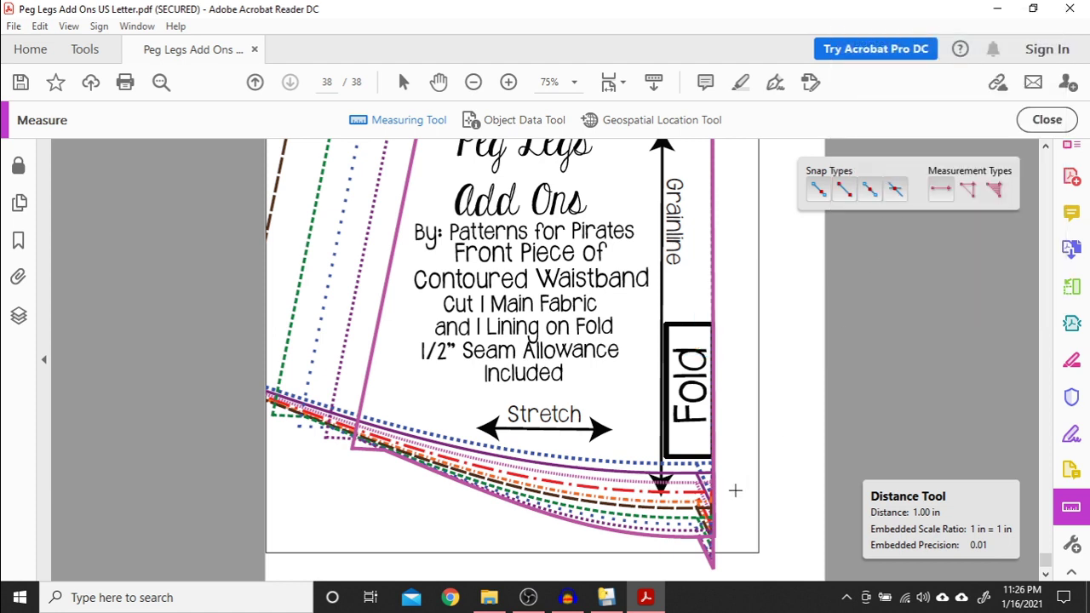
pyautogui.scroll(-1, 792, 462)
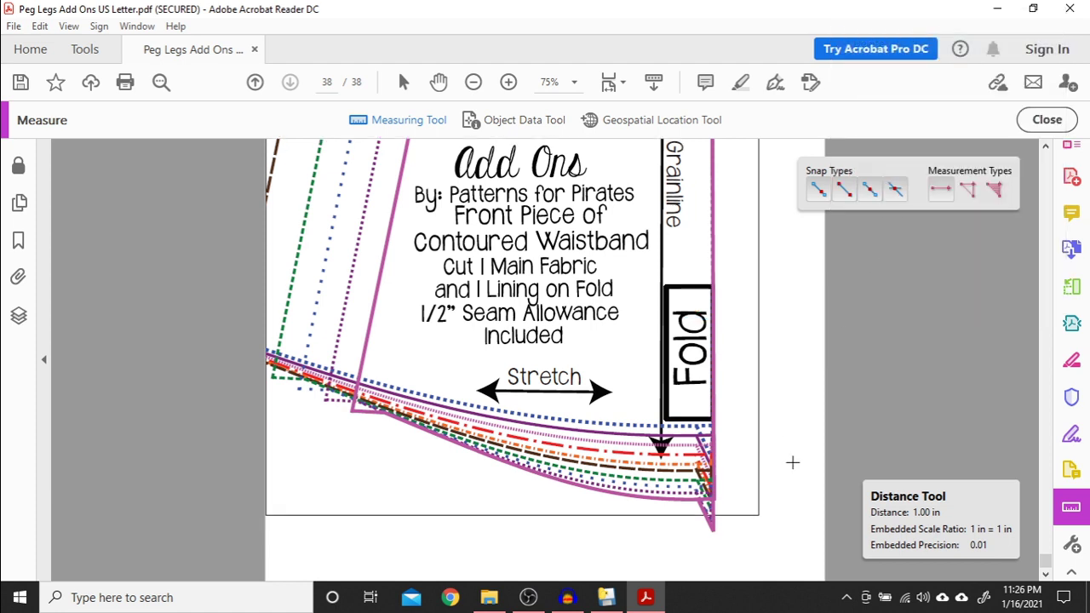
pyautogui.click(617, 514)
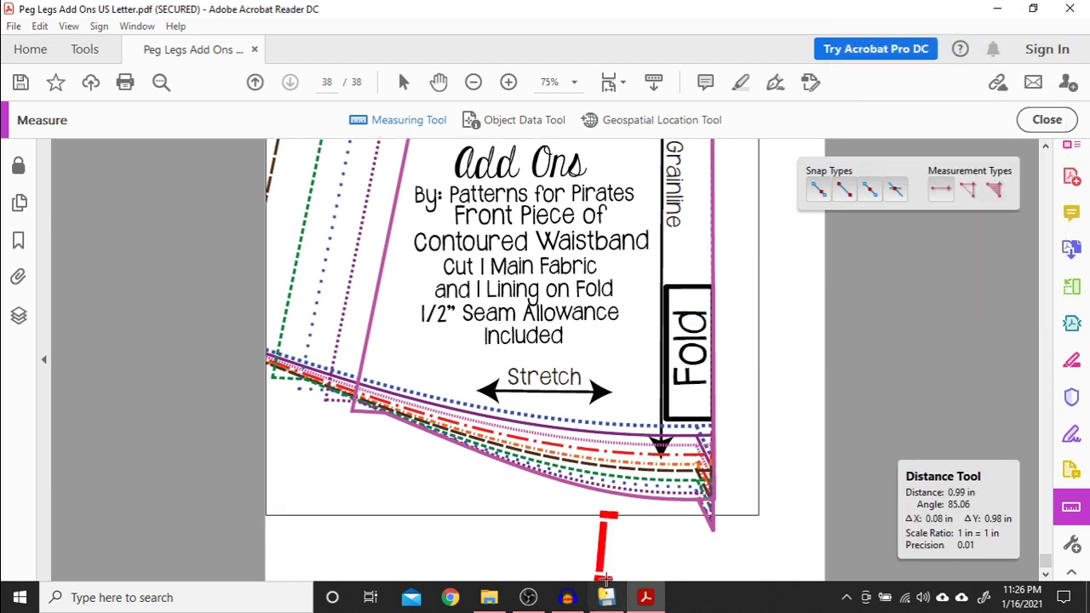
pyautogui.moveTo(620, 594)
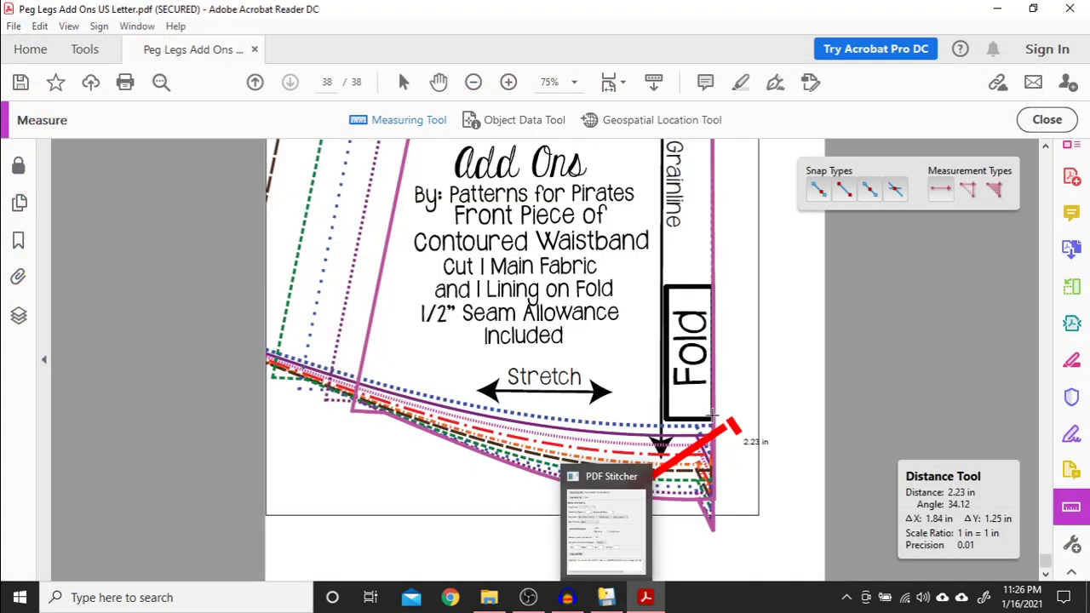
pyautogui.rightClick(711, 474)
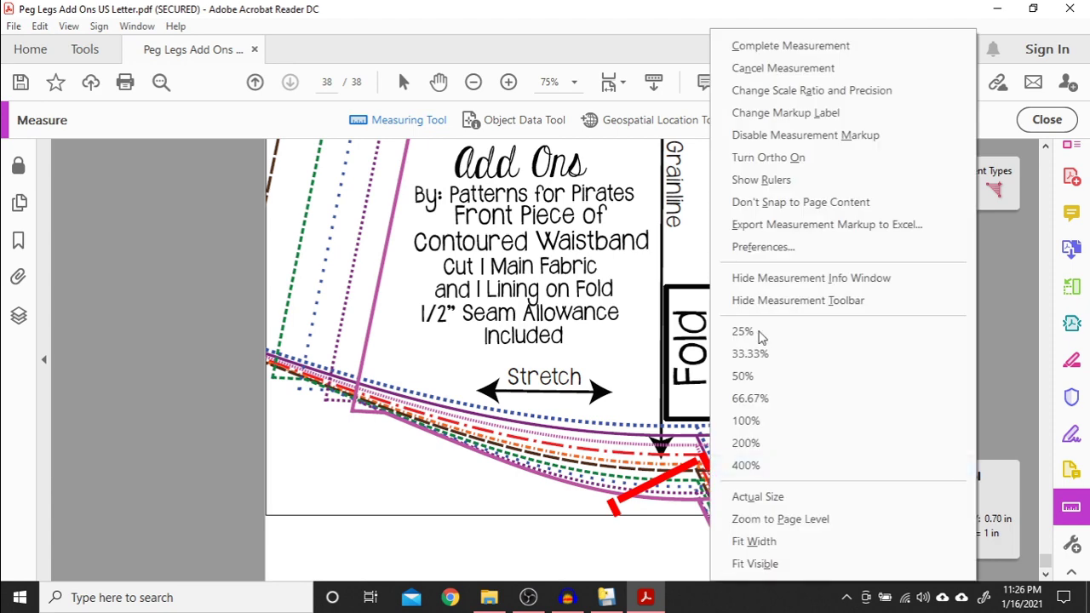
pyautogui.click(783, 68)
pyautogui.scroll(8, 631, 389)
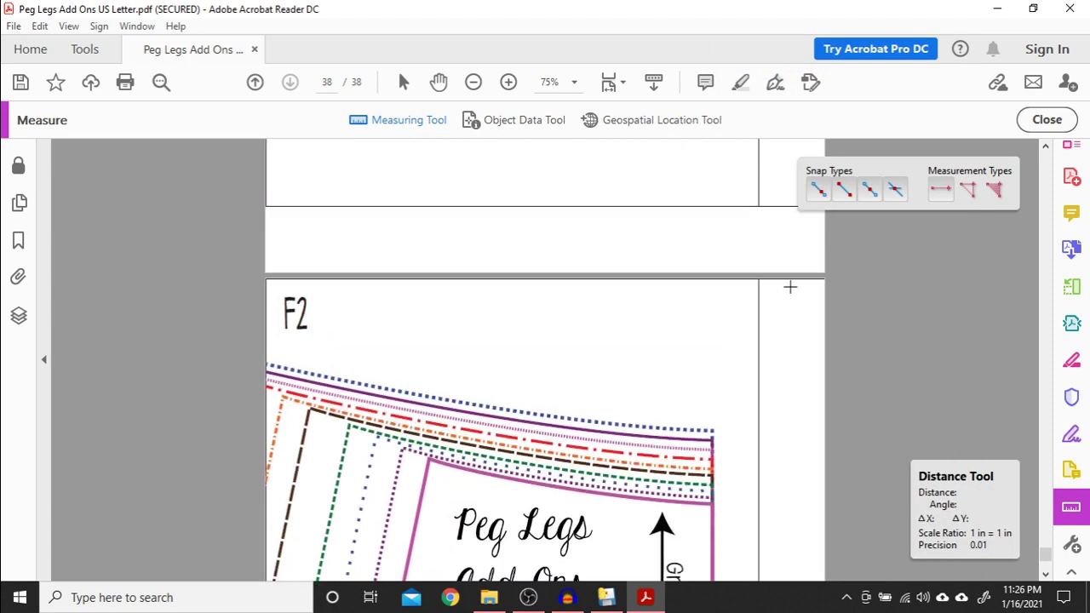
# Try placing a measurement across the white band below the border line
pyautogui.click(643, 358)
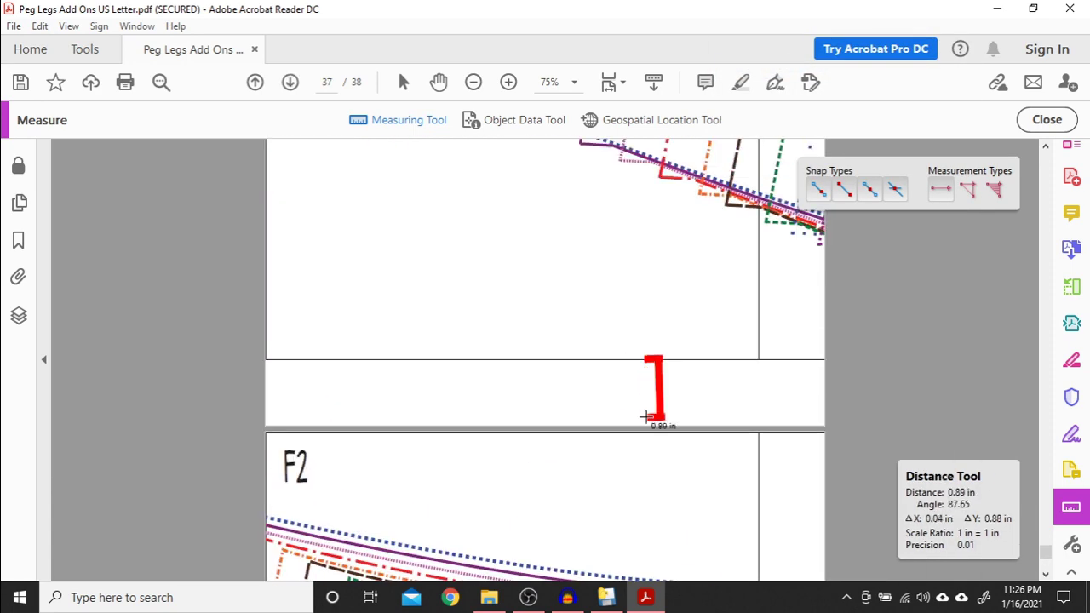
pyautogui.click(641, 430)
pyautogui.click(644, 433)
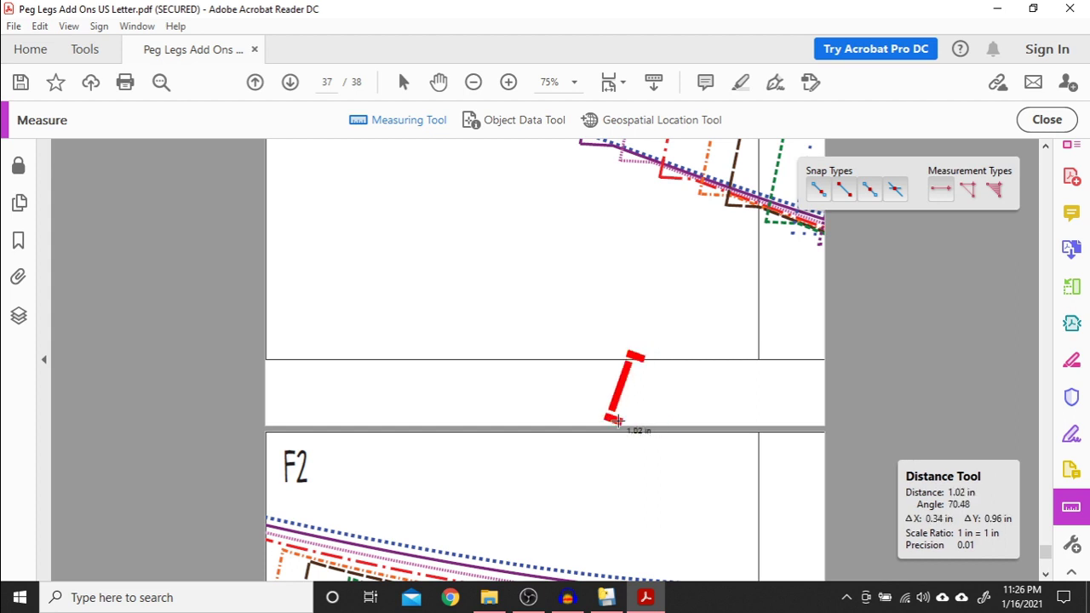
pyautogui.click(656, 431)
pyautogui.click(625, 465)
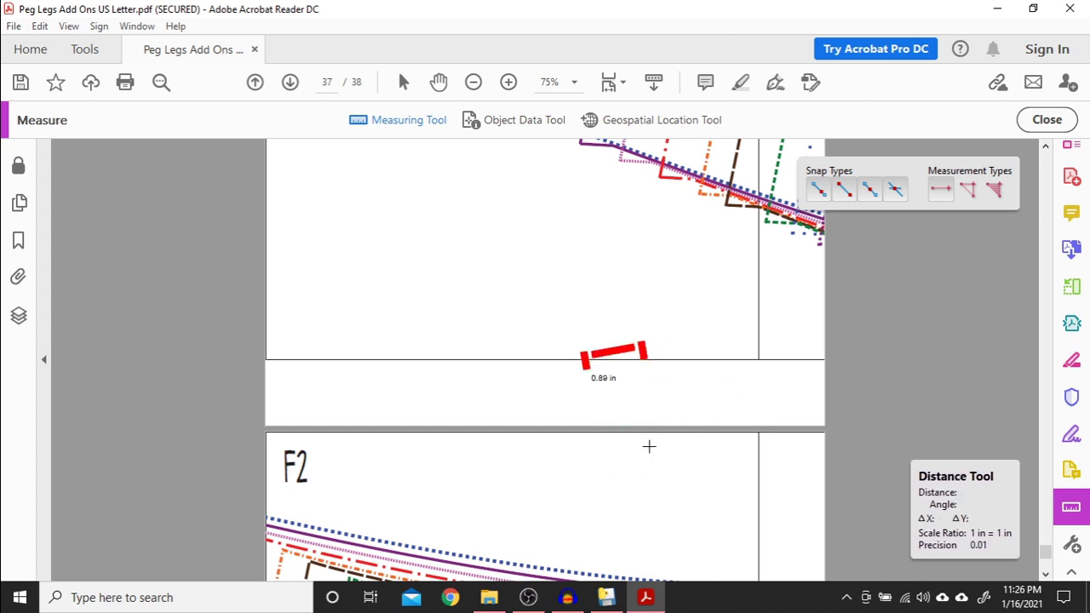
pyautogui.click(624, 454)
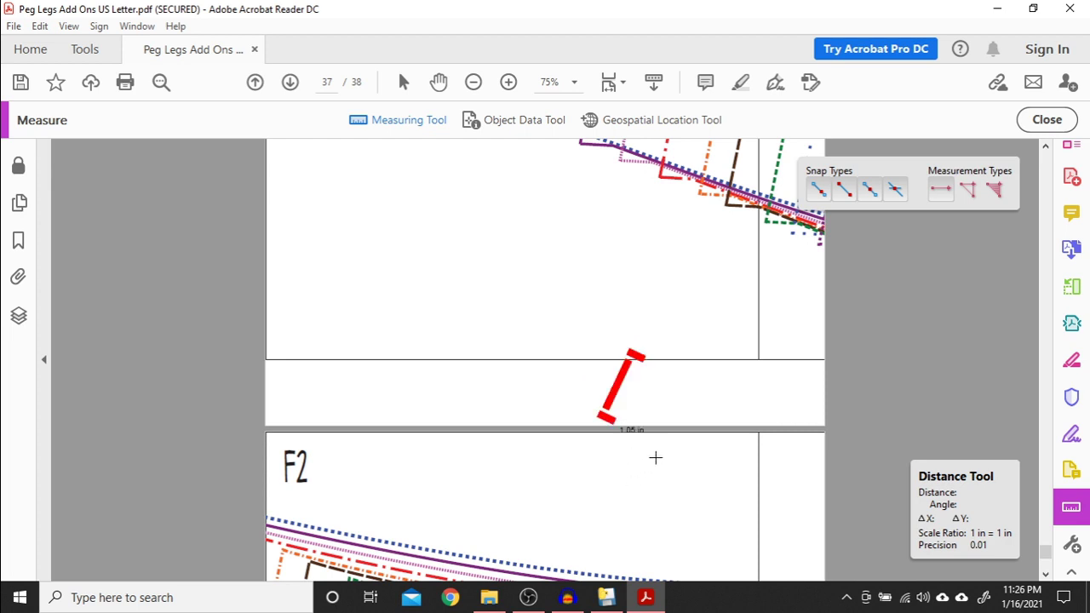
# Complete a vertical measurement from the border line to the page edge, dismissing the duplicate-point warning
pyautogui.click(637, 354)
pyautogui.click(742, 400)
pyautogui.click(635, 357)
pyautogui.click(643, 428)
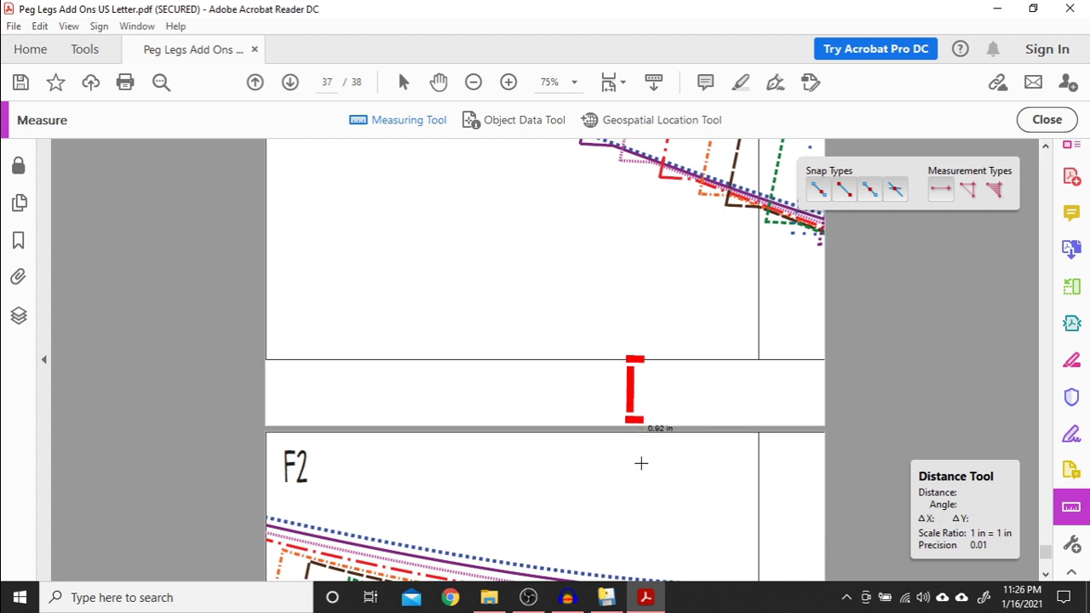
pyautogui.rightClick(642, 464)
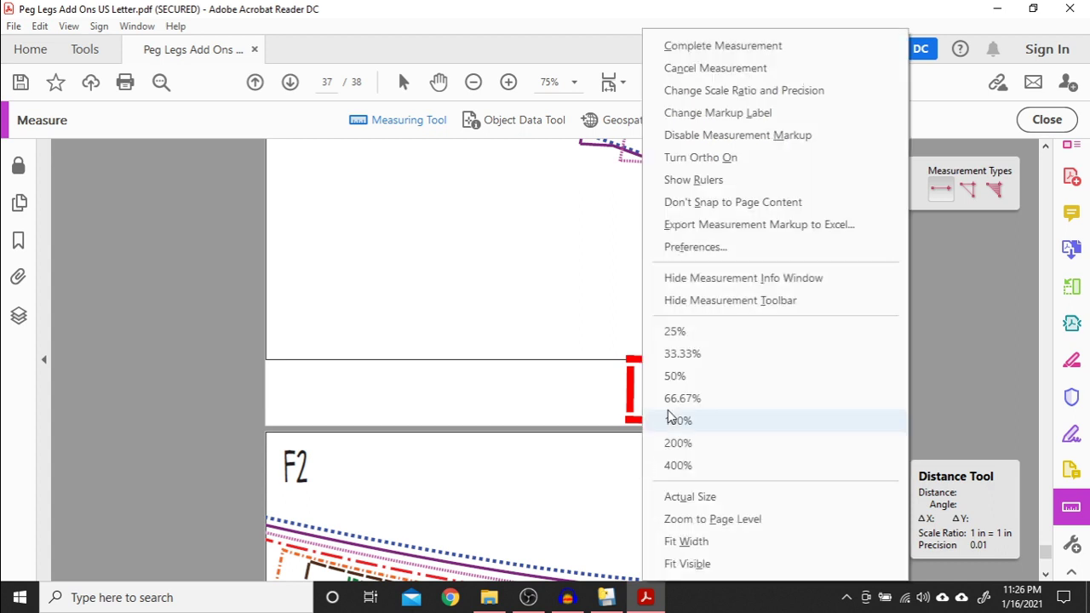
pyautogui.click(771, 55)
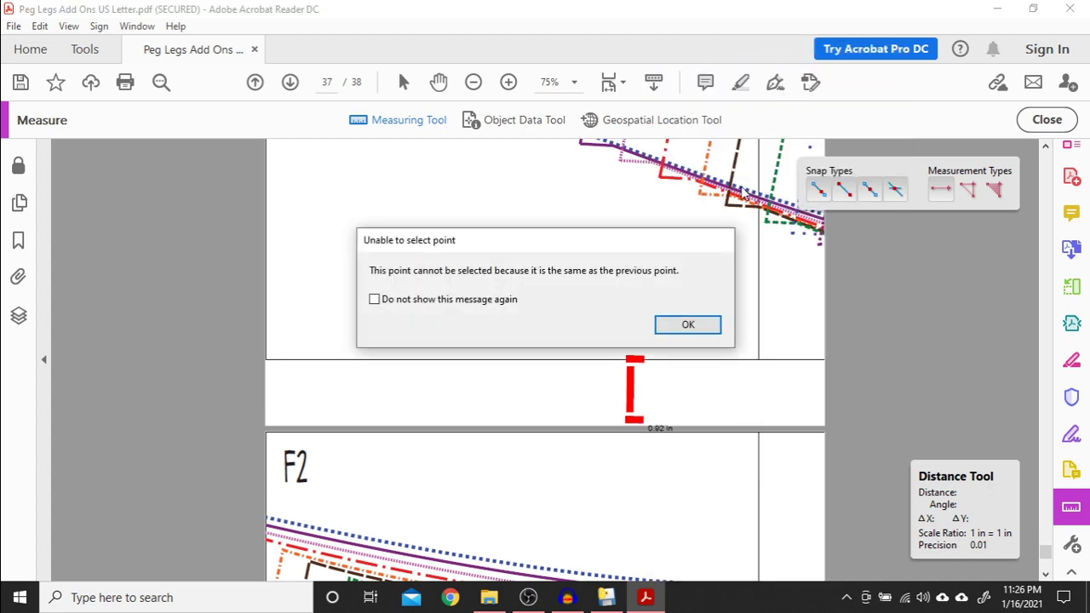
pyautogui.click(688, 326)
# Cancel the stray measurement and record 1.03 in from the border line to the bottom edge above tile F2
pyautogui.rightClick(588, 368)
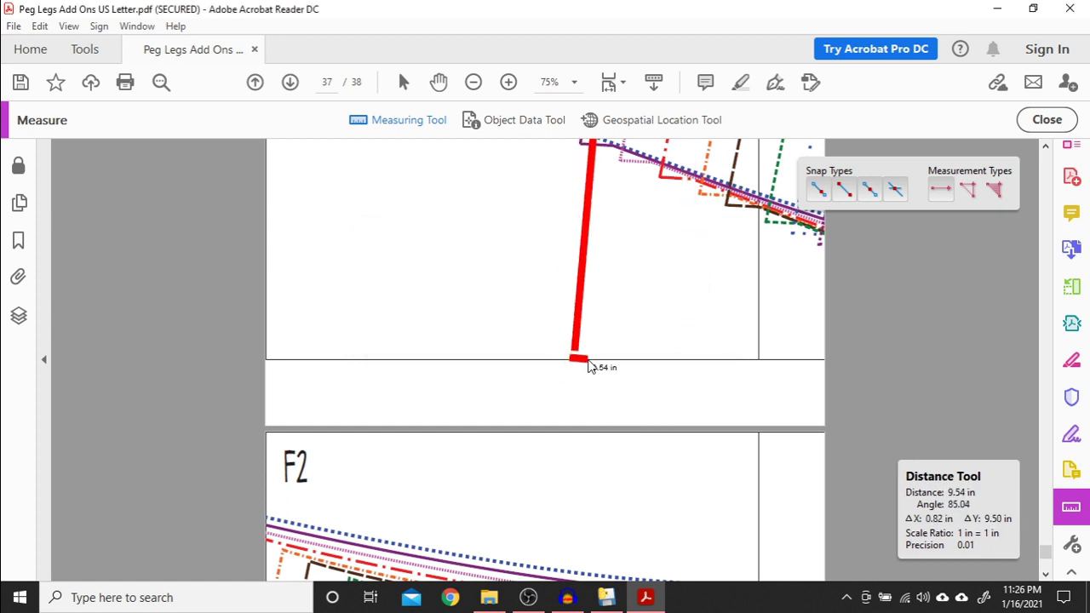
pyautogui.click(648, 68)
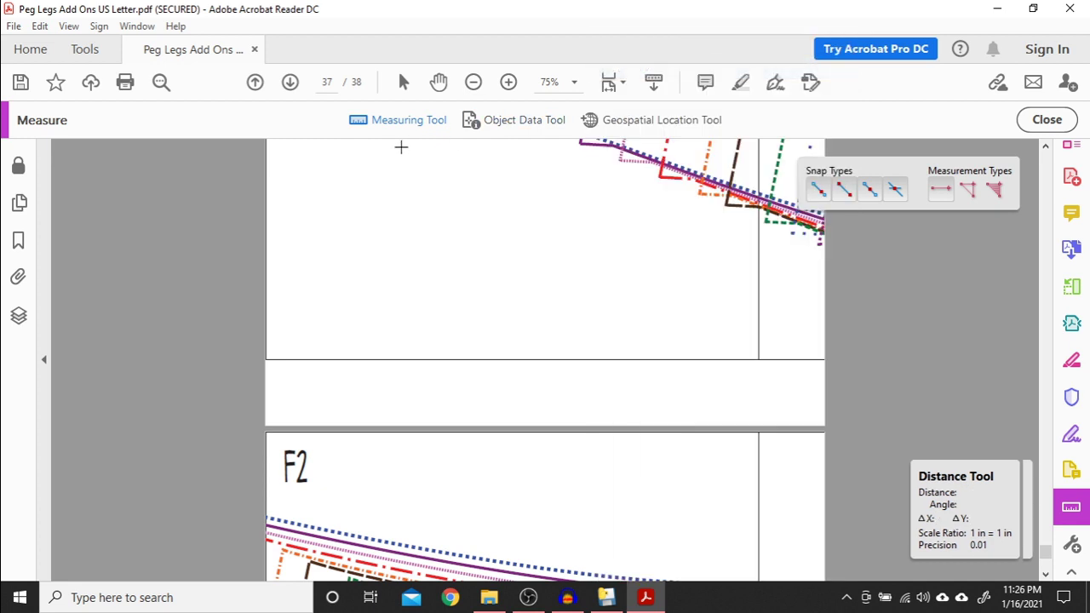
pyautogui.click(546, 359)
pyautogui.click(542, 427)
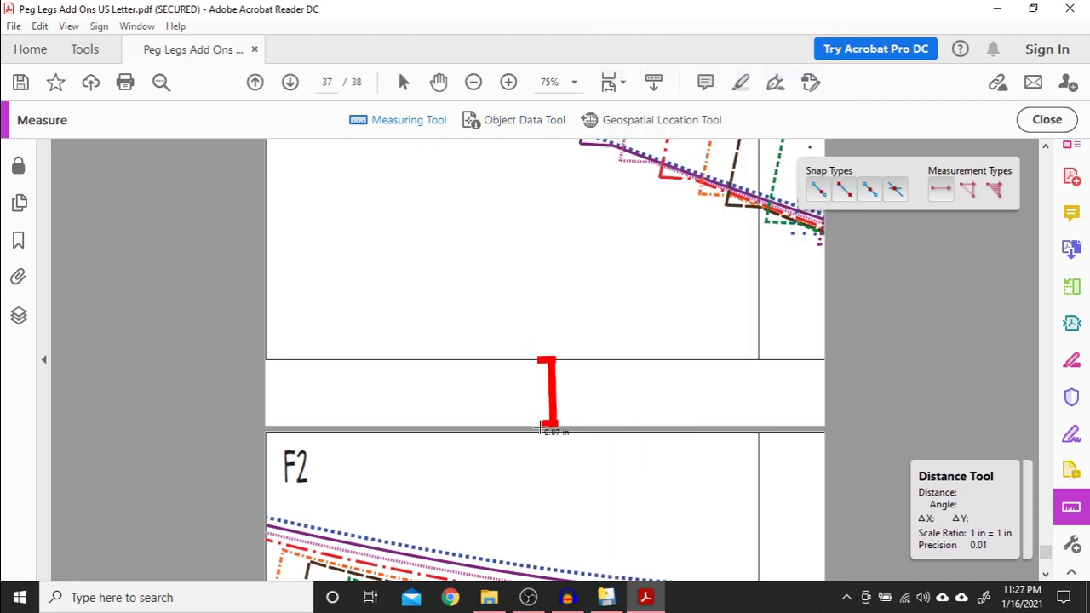
pyautogui.rightClick(542, 429)
pyautogui.click(659, 44)
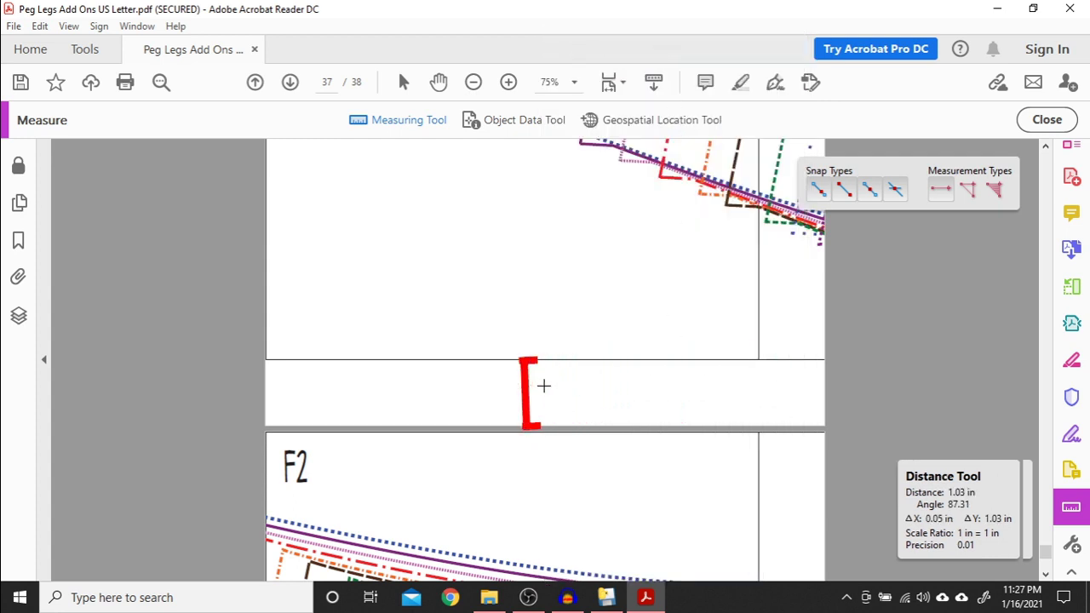
pyautogui.rightClick(546, 391)
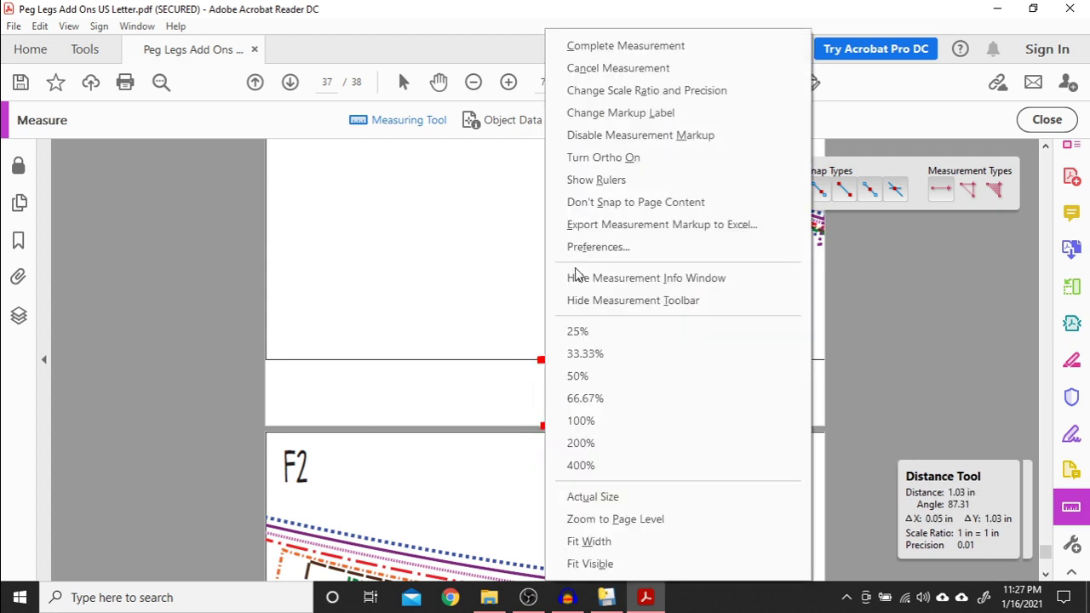
pyautogui.click(640, 47)
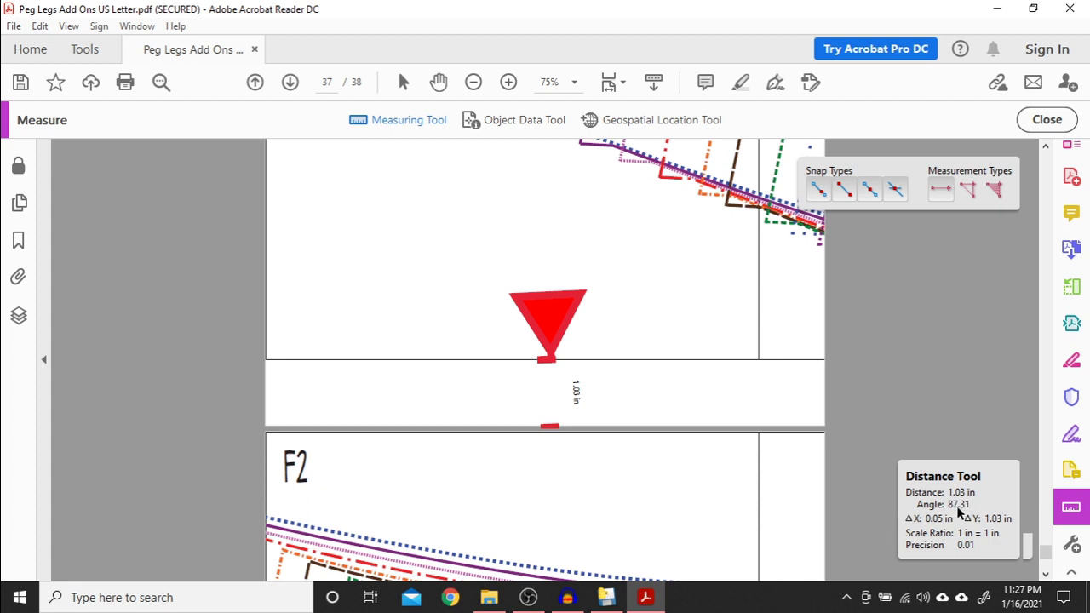
# Cancel the stray extra measurements started around the 1.03 in markup
pyautogui.rightClick(547, 309)
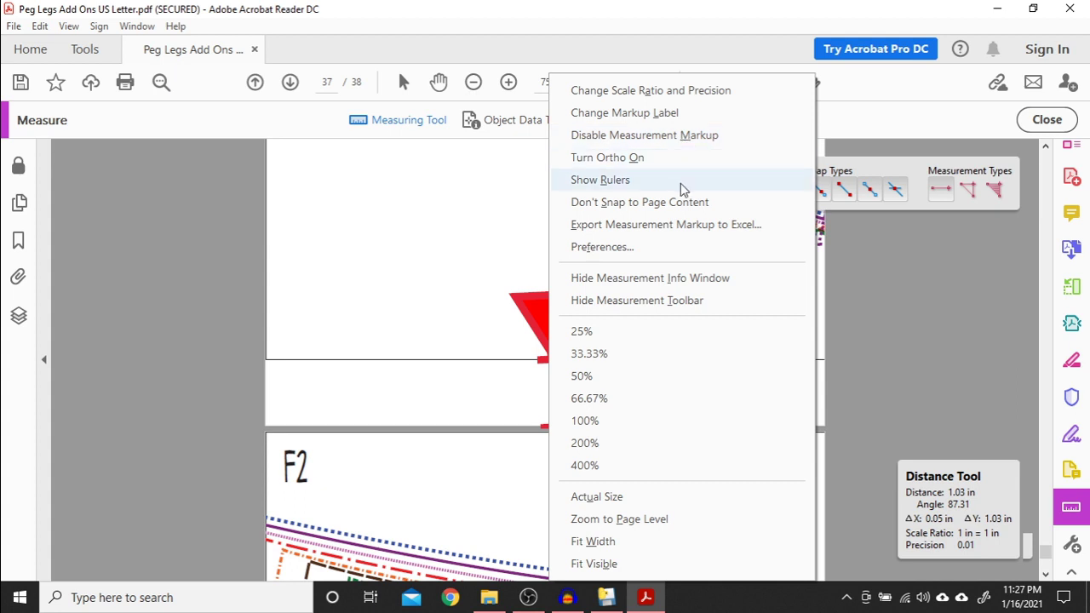
pyautogui.click(537, 315)
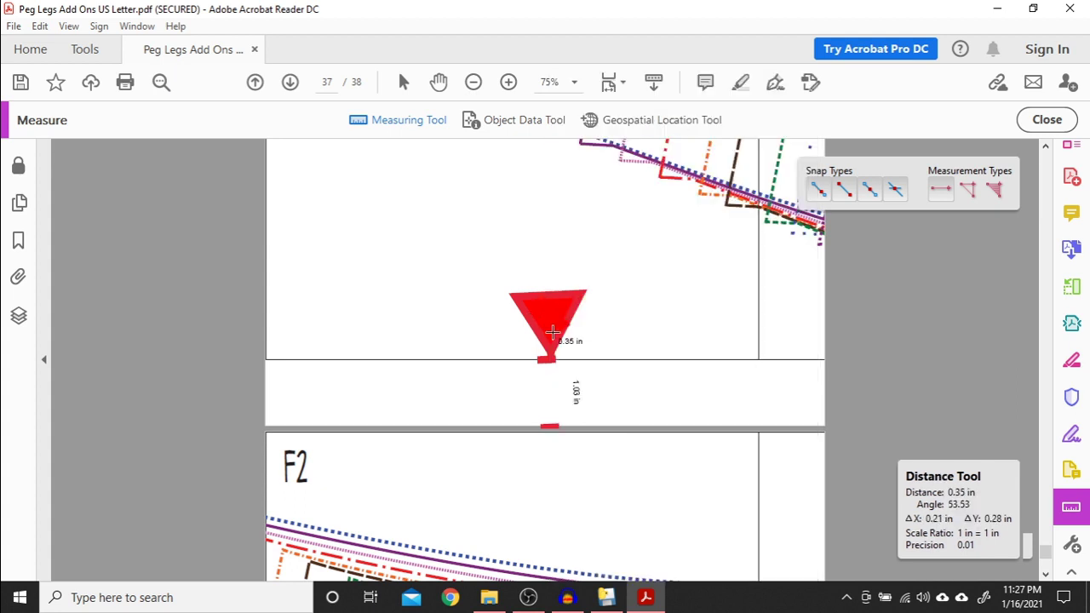
pyautogui.rightClick(543, 365)
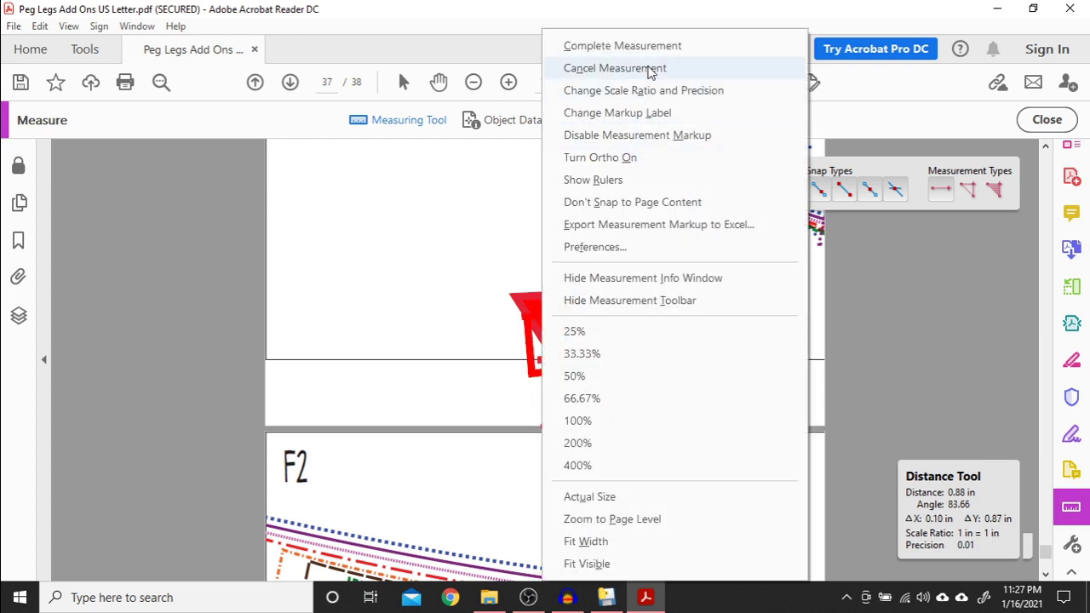
pyautogui.click(651, 70)
pyautogui.rightClick(561, 339)
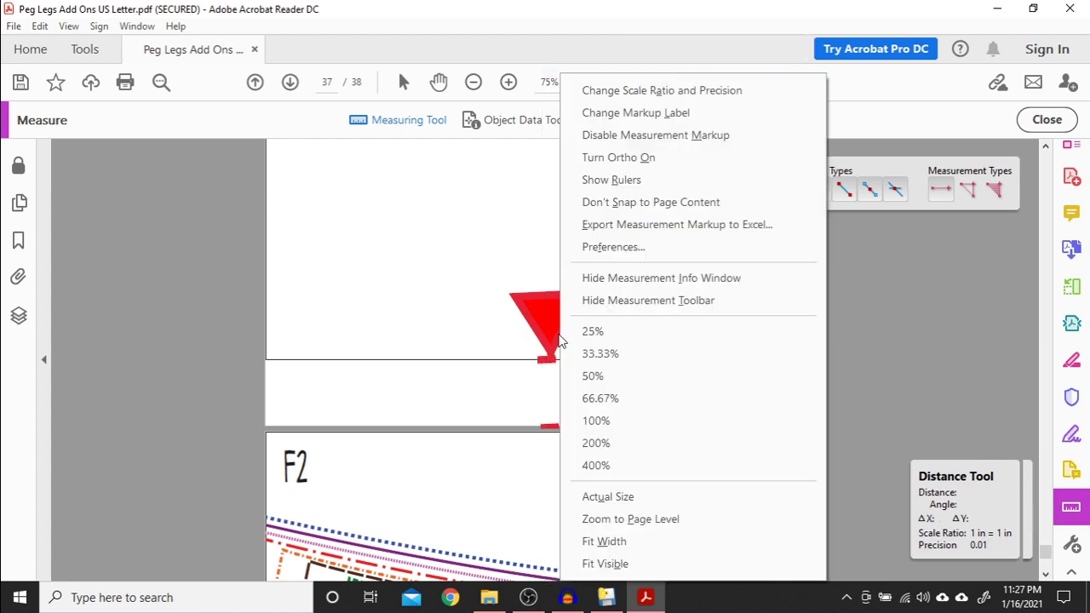
pyautogui.press('Escape')
pyautogui.click(549, 298)
pyautogui.click(508, 198)
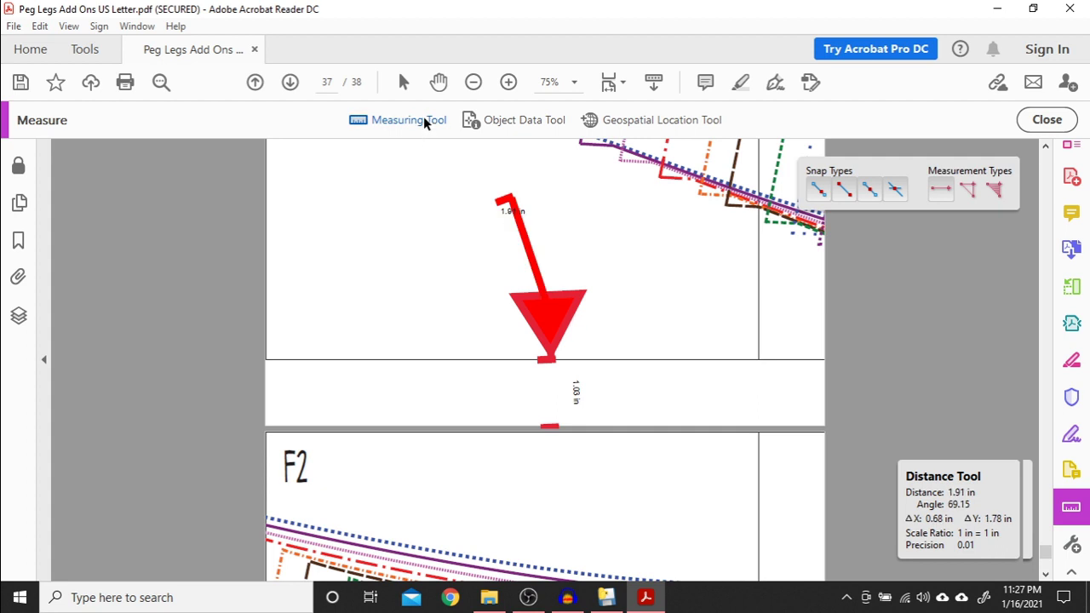
pyautogui.rightClick(532, 247)
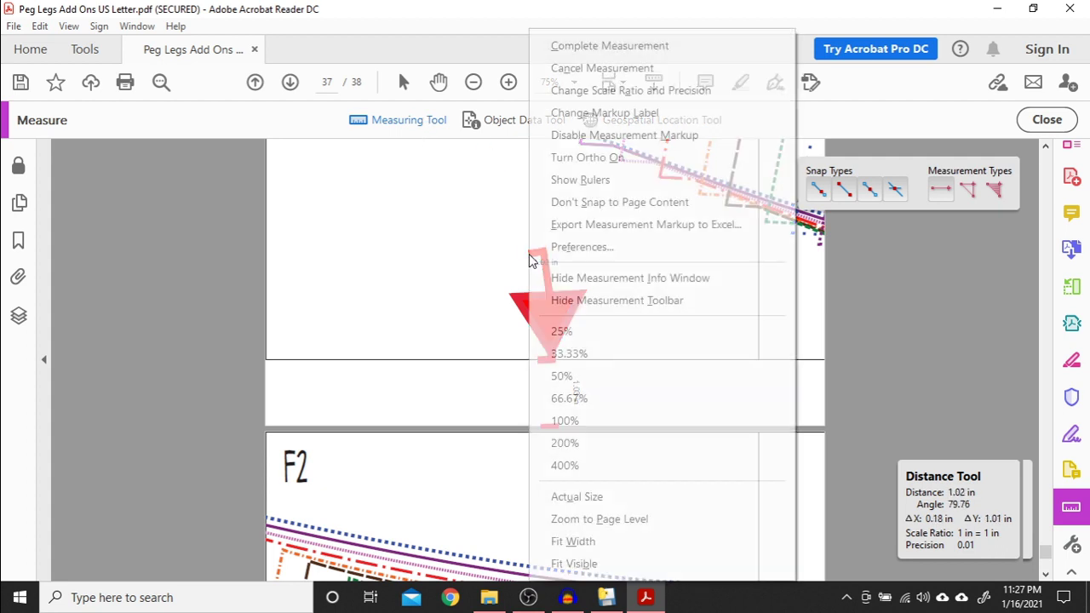
pyautogui.click(615, 67)
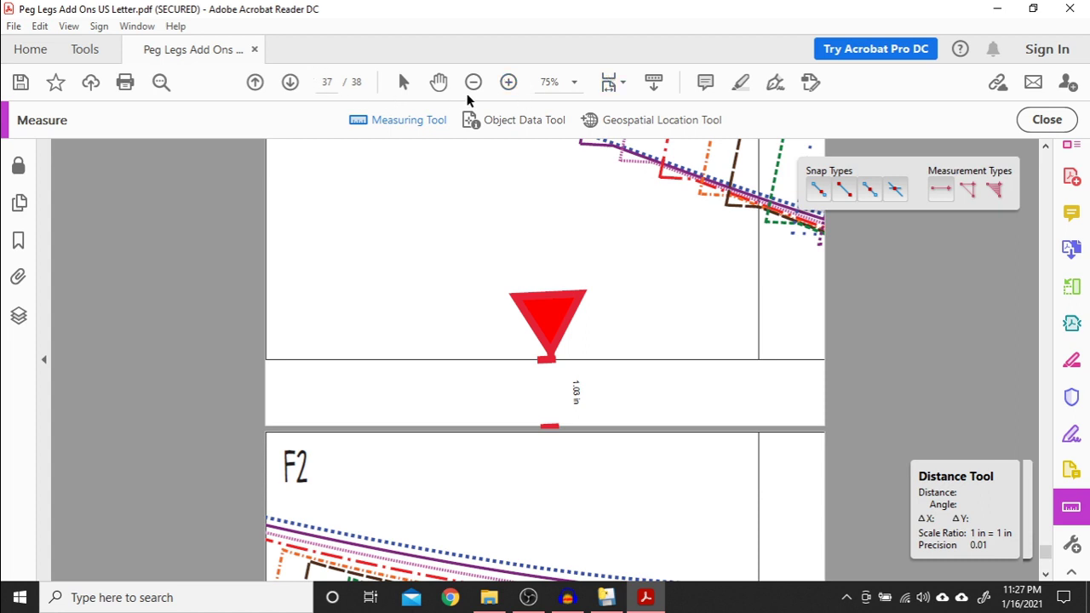
# Return to the Select Tool and delete the 1.03 in measurement markup
pyautogui.click(404, 82)
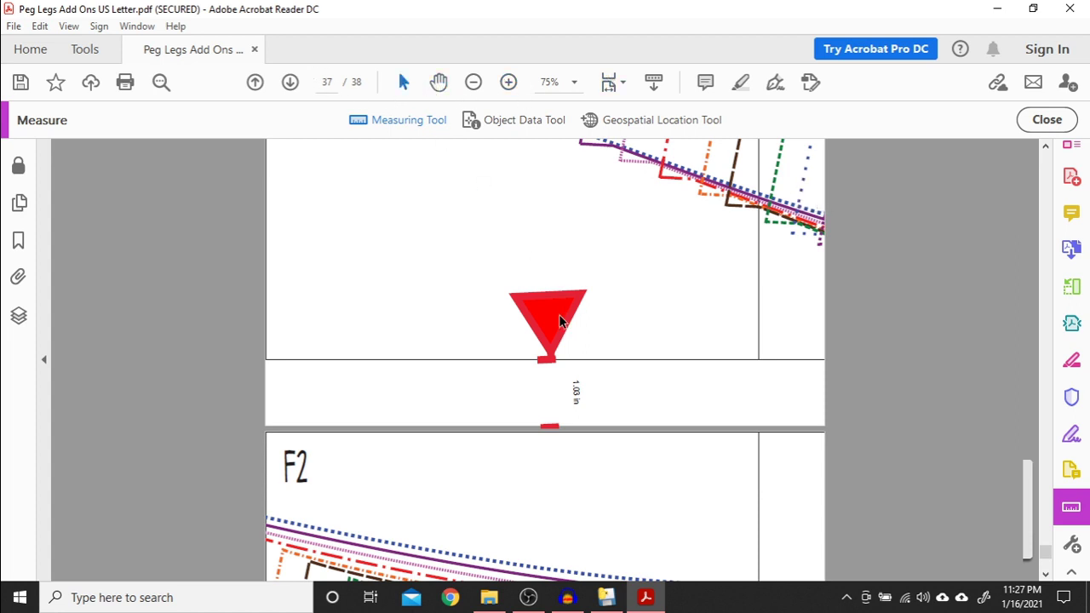
pyautogui.rightClick(554, 338)
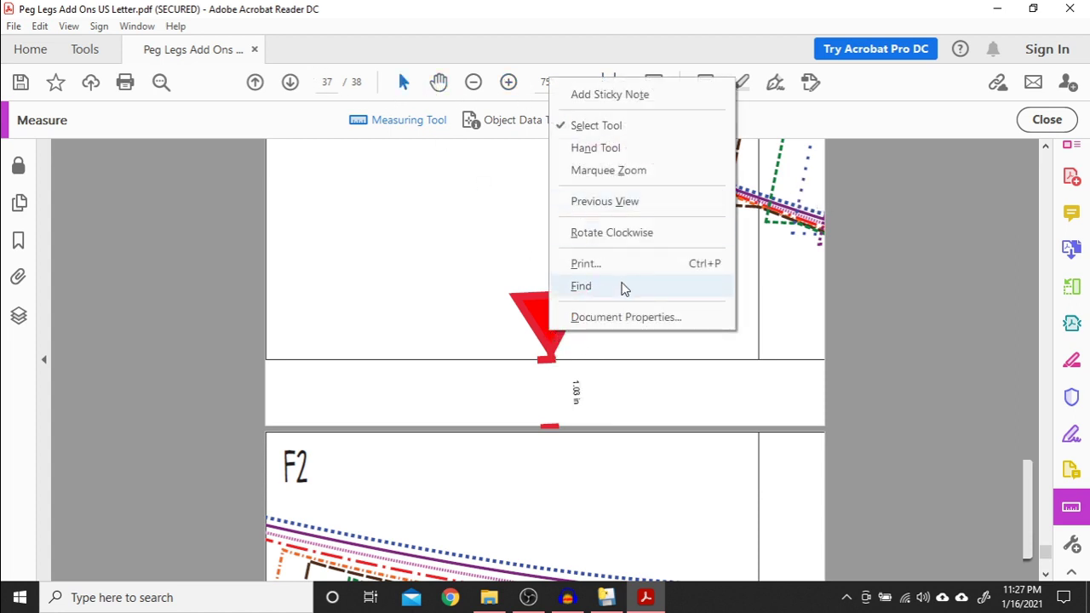
pyautogui.rightClick(559, 384)
pyautogui.click(610, 111)
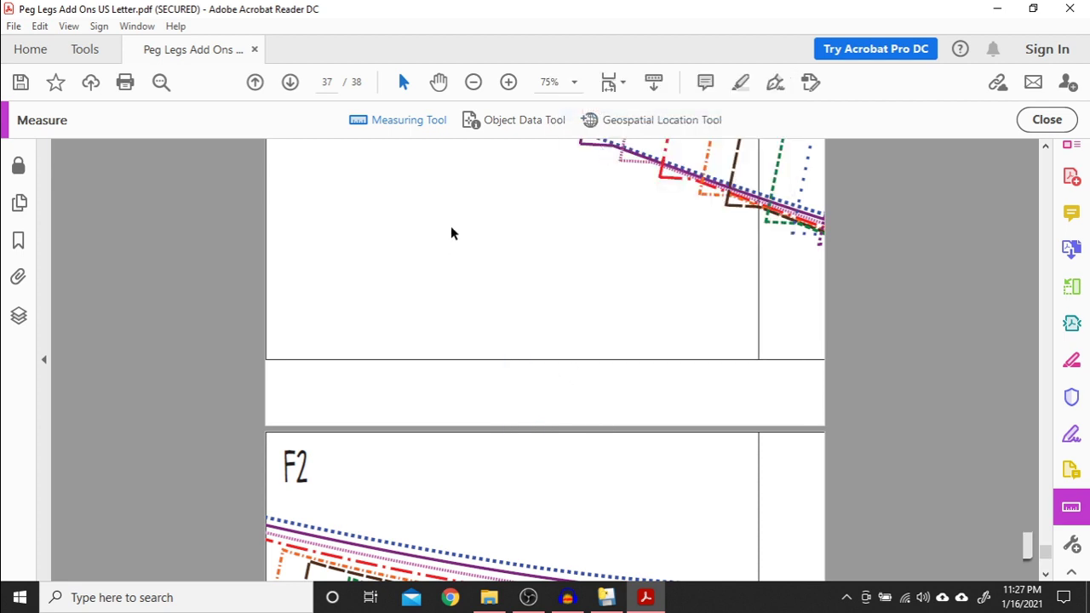
# Close the measuring tools and set PDF Stitcher's bottom trim to 1 inch
pyautogui.click(1047, 119)
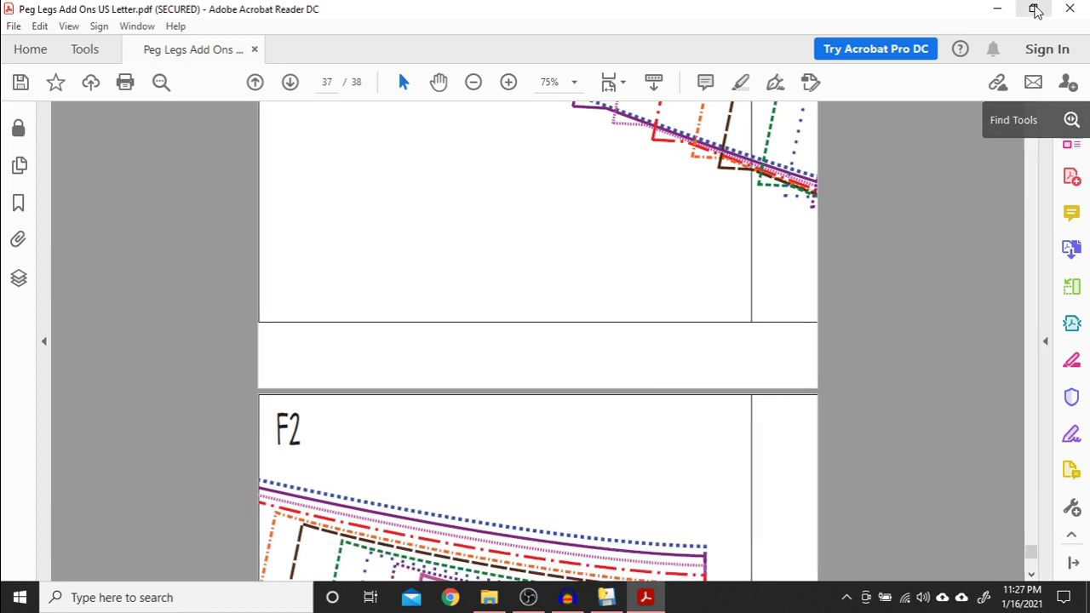
pyautogui.click(1010, 9)
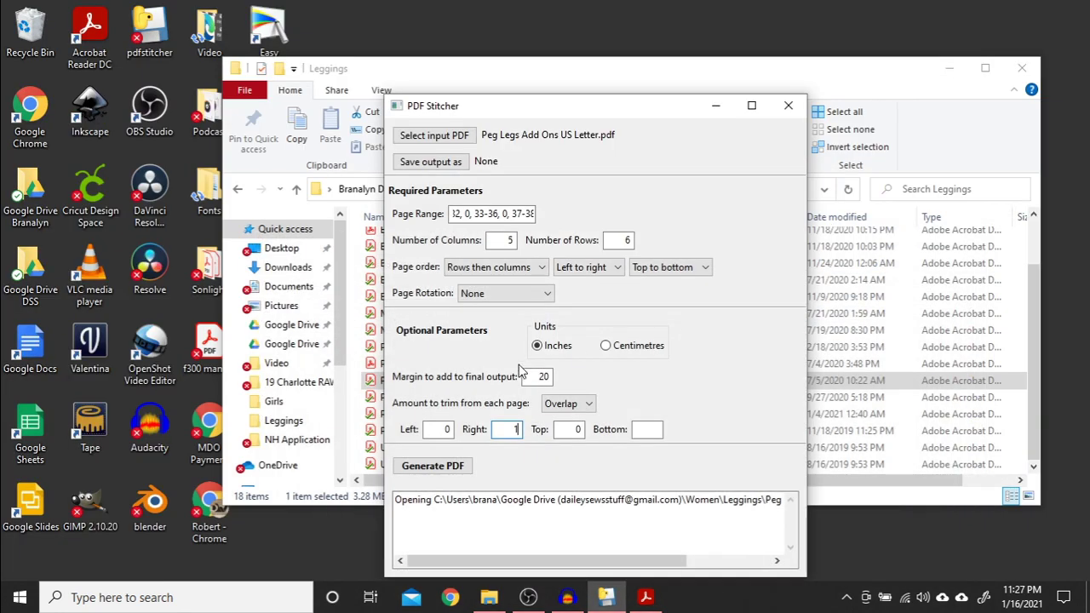
pyautogui.click(637, 429)
# Generate the stitched PDF, saving it as Peg Legs Add Ons US Letter Stitched
pyautogui.click(446, 469)
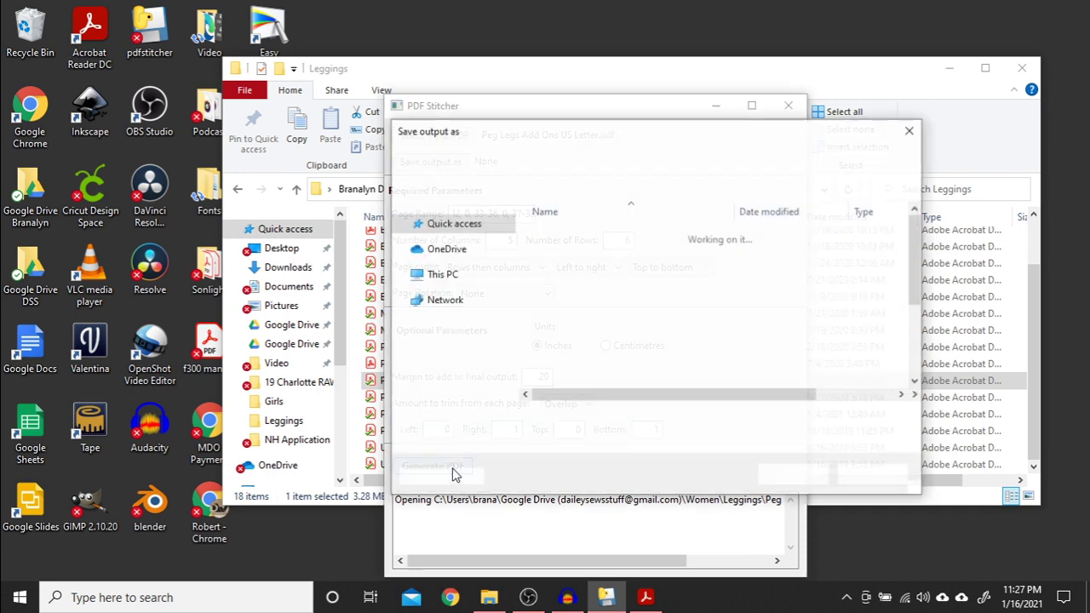
pyautogui.moveTo(622, 92); pyautogui.dragTo(554, 127)
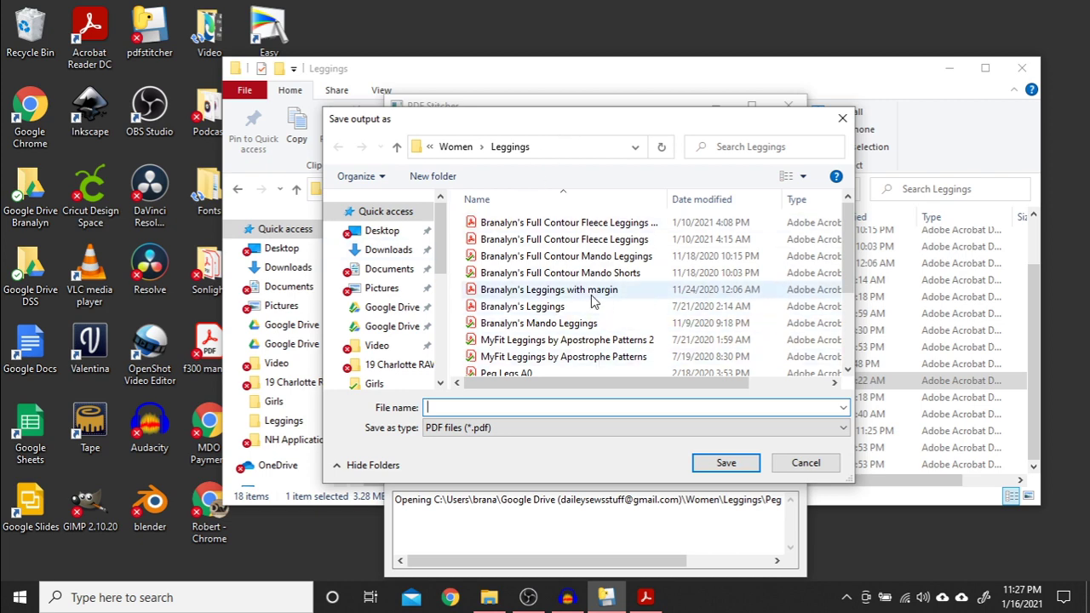
pyautogui.scroll(-2, 570, 315)
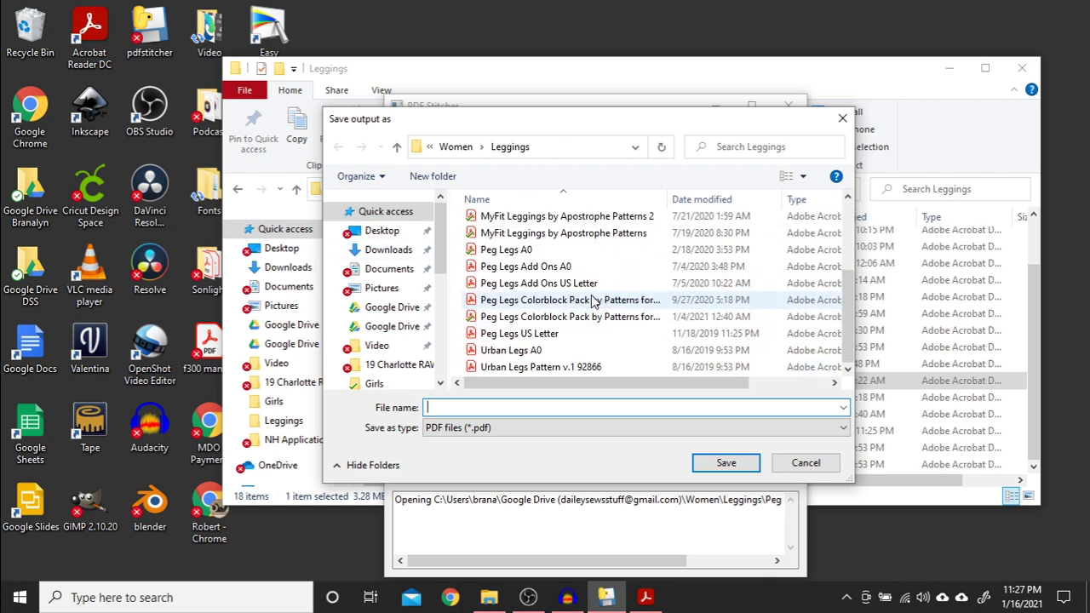
pyautogui.click(539, 283)
pyautogui.click(590, 406)
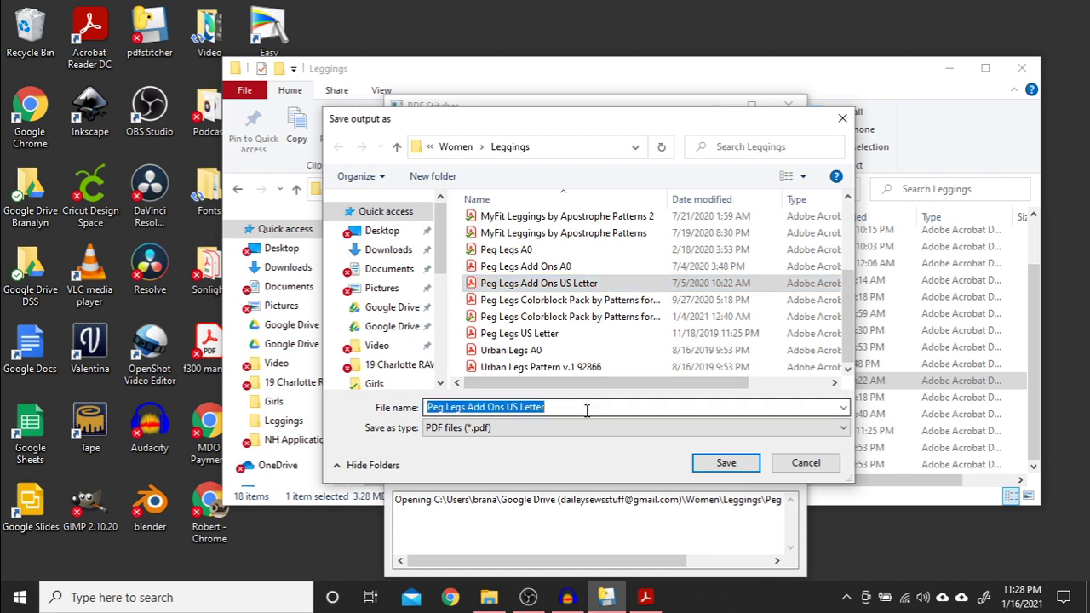
pyautogui.click(586, 410)
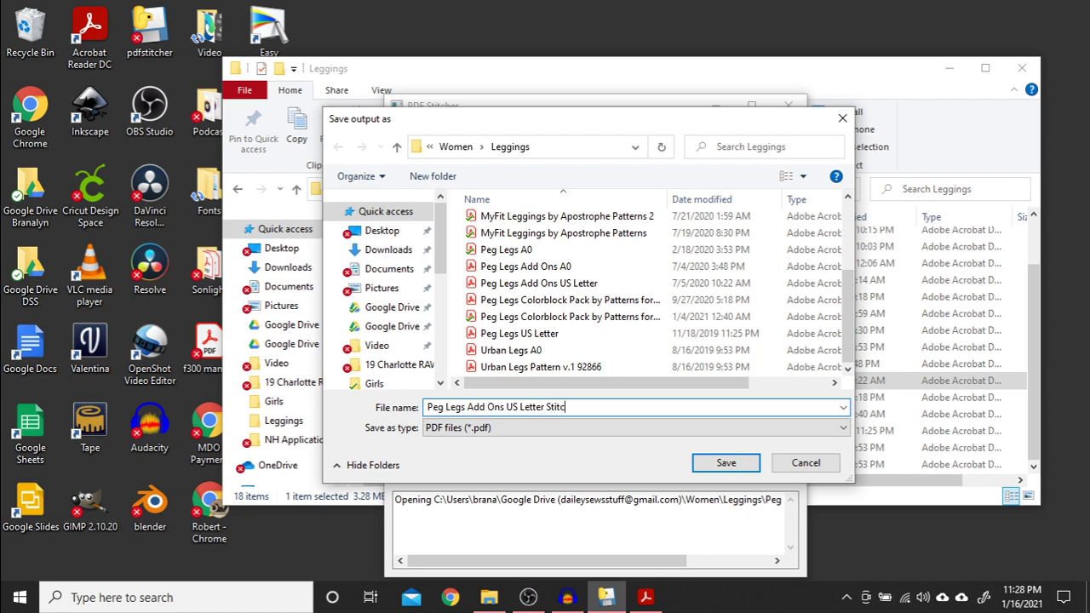
pyautogui.press('Return')
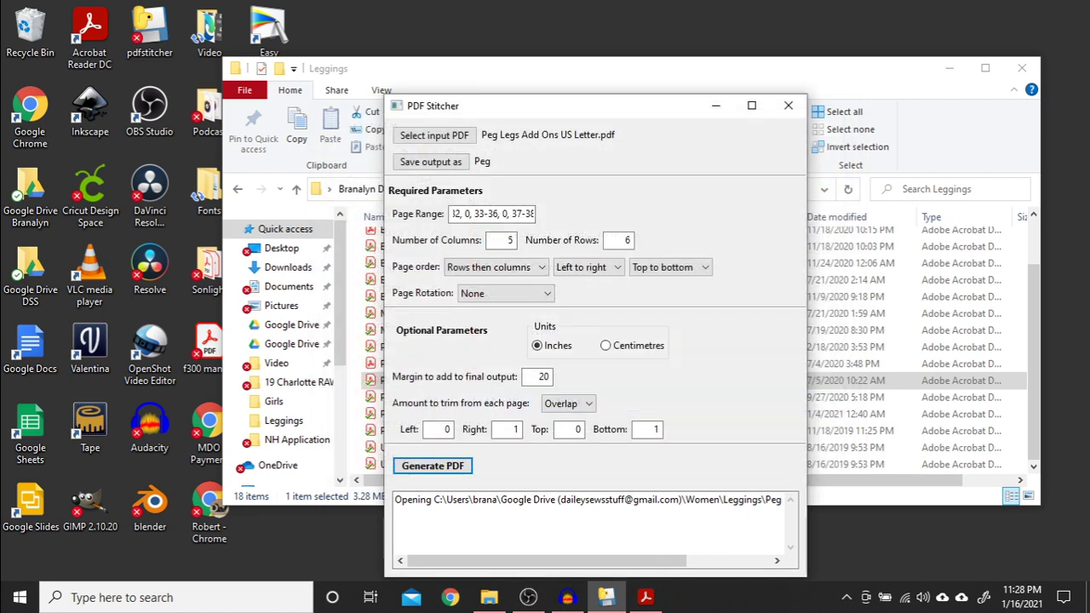
pyautogui.press('Return')
# Open Peg Legs Add Ons US Letter Stitched.pdf from the Leggings folder and scroll through its joined page
pyautogui.click(850, 94)
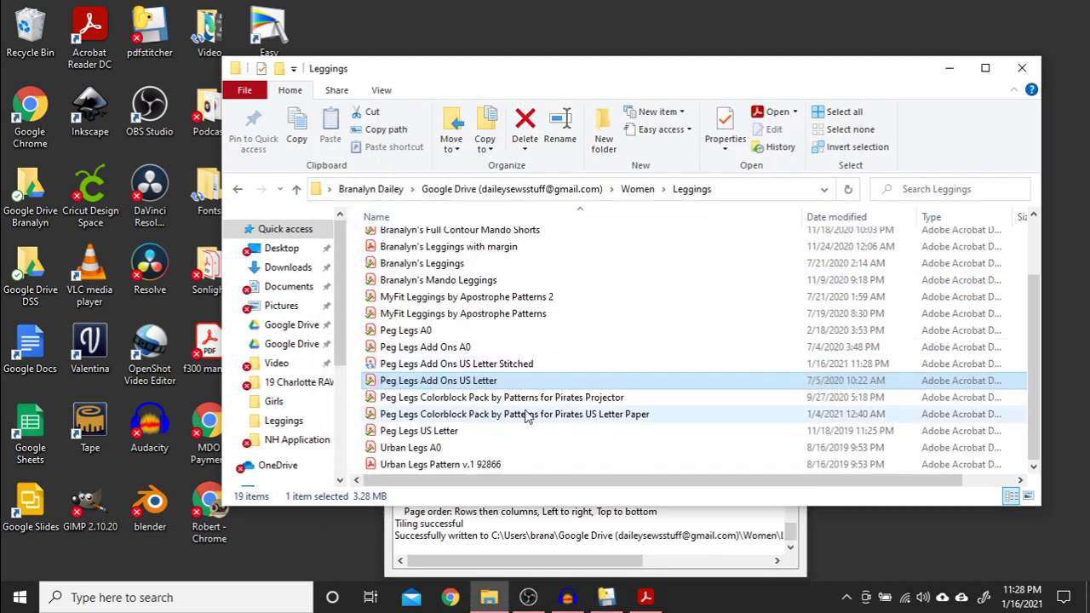
pyautogui.click(468, 366)
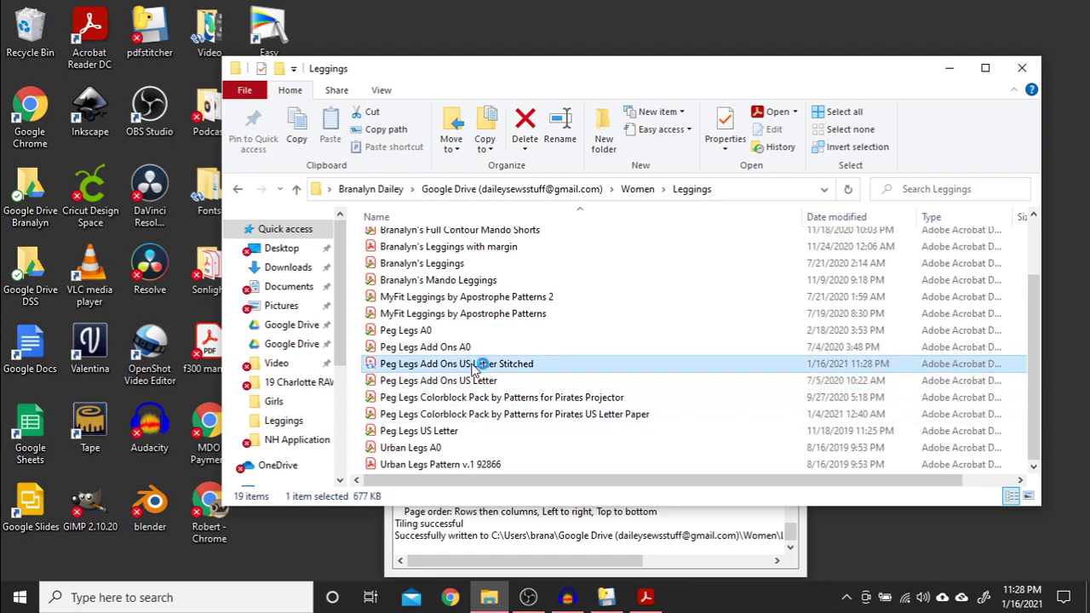
pyautogui.doubleClick(474, 365)
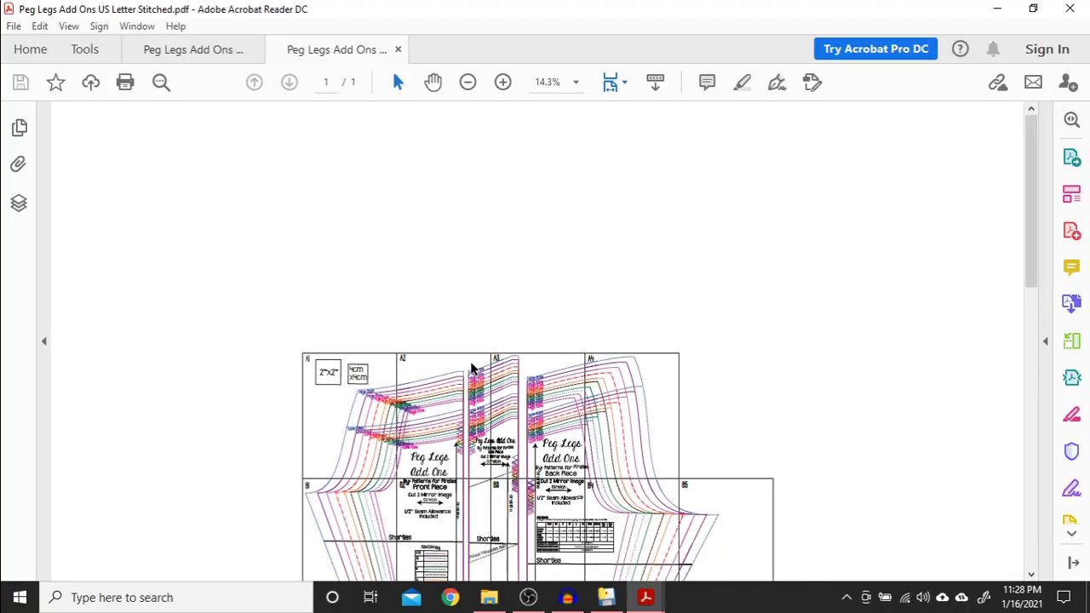
pyautogui.scroll(-5, 471, 368)
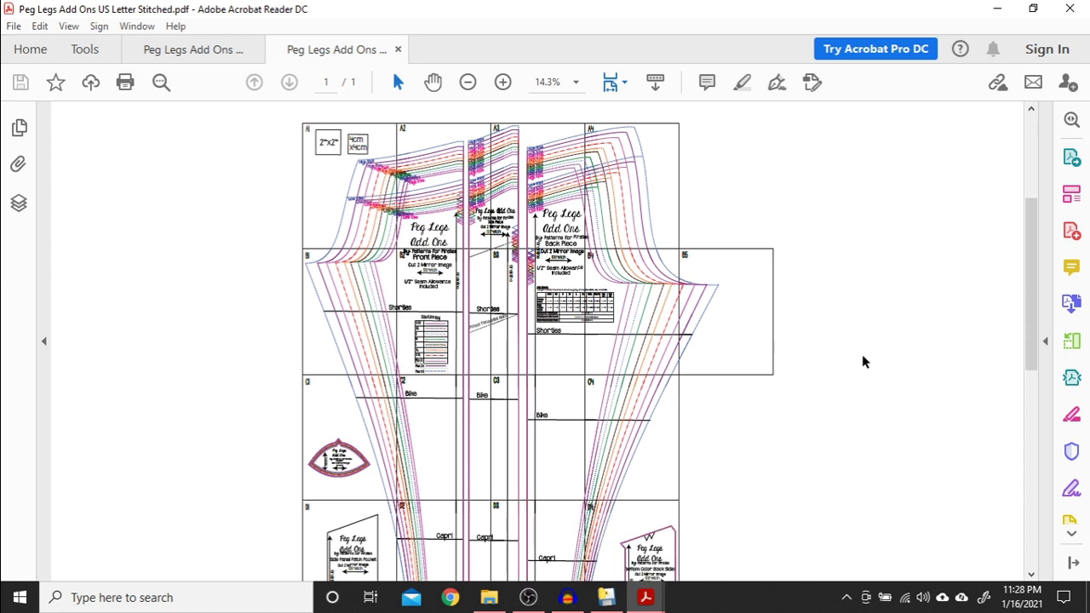
pyautogui.scroll(-4, 863, 358)
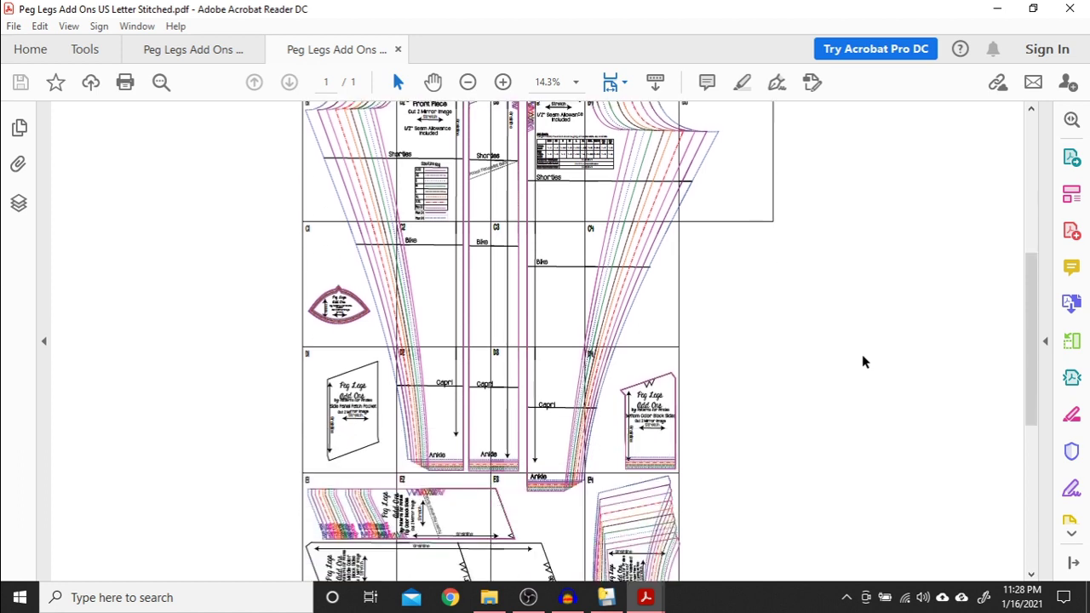
pyautogui.scroll(-4, 862, 362)
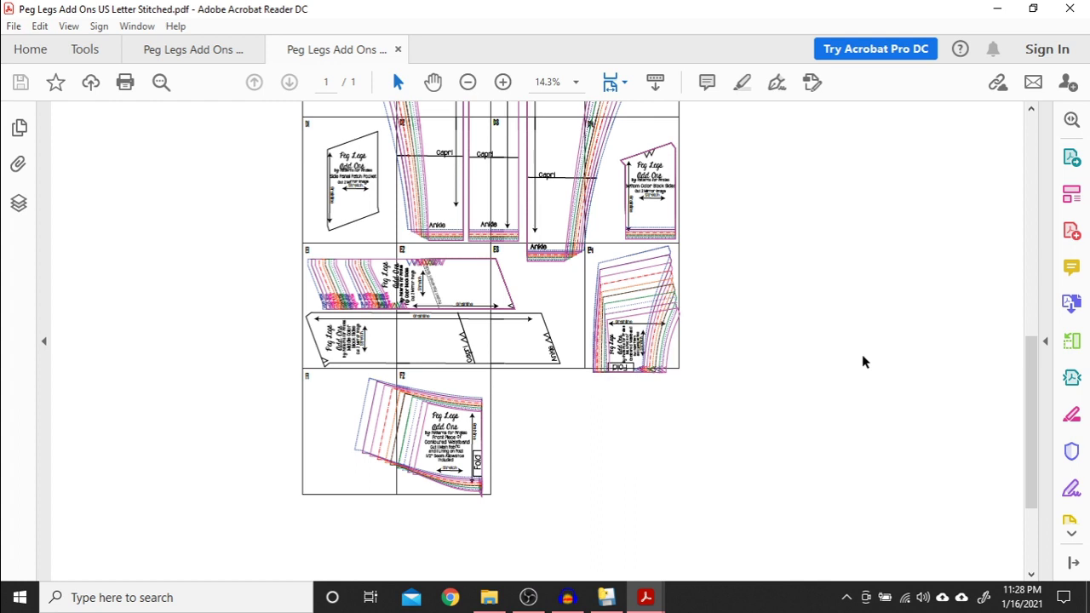
pyautogui.scroll(6, 862, 362)
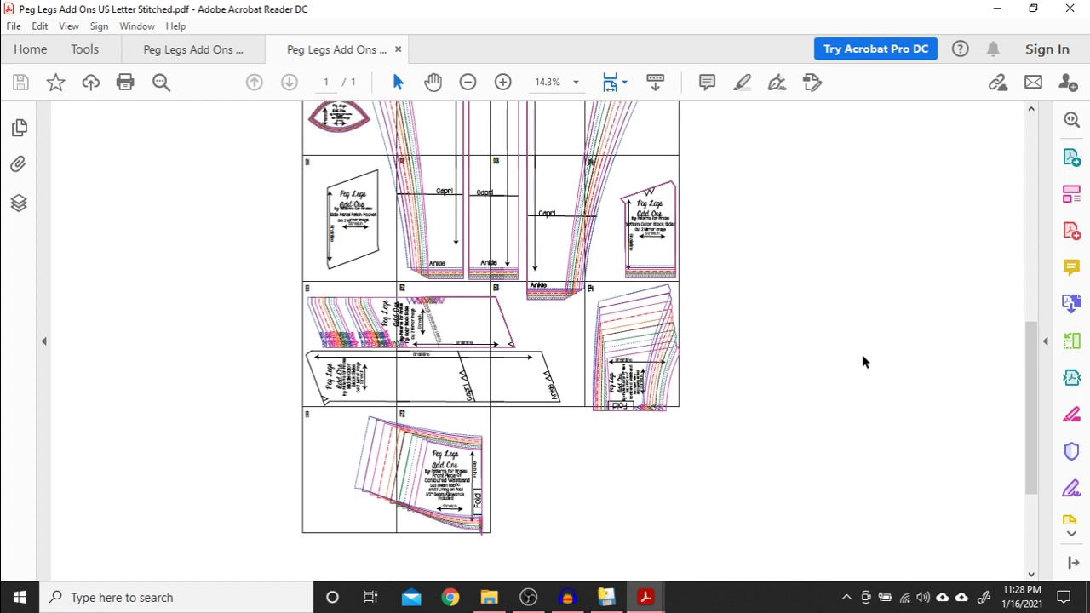
pyautogui.scroll(3, 862, 362)
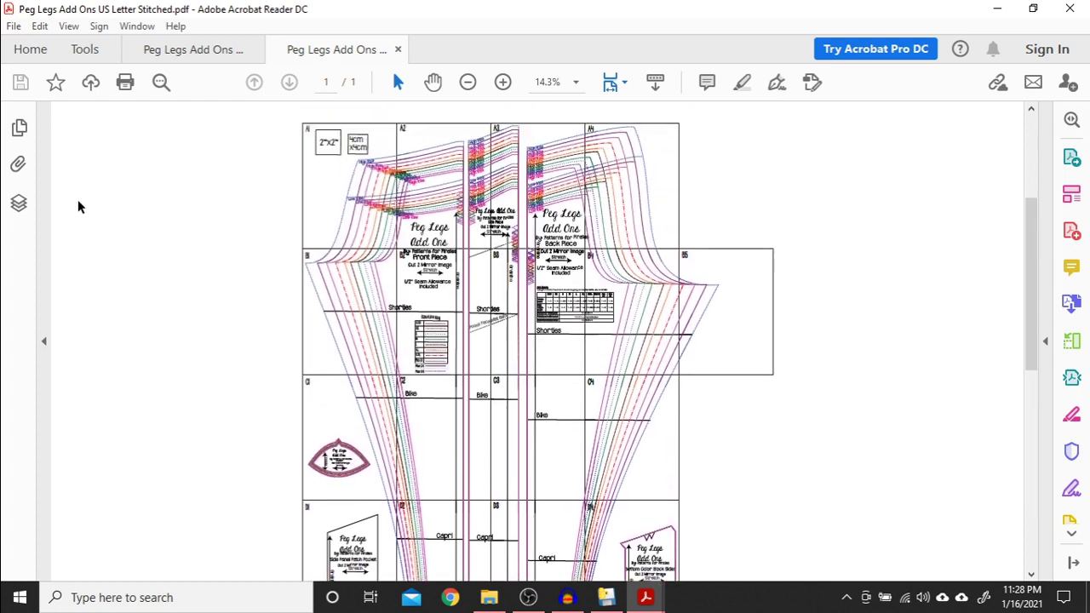
# In the Layers list, hide the XXSmall through Plus 2X size layers, leaving only Plus 3X visible
pyautogui.click(19, 203)
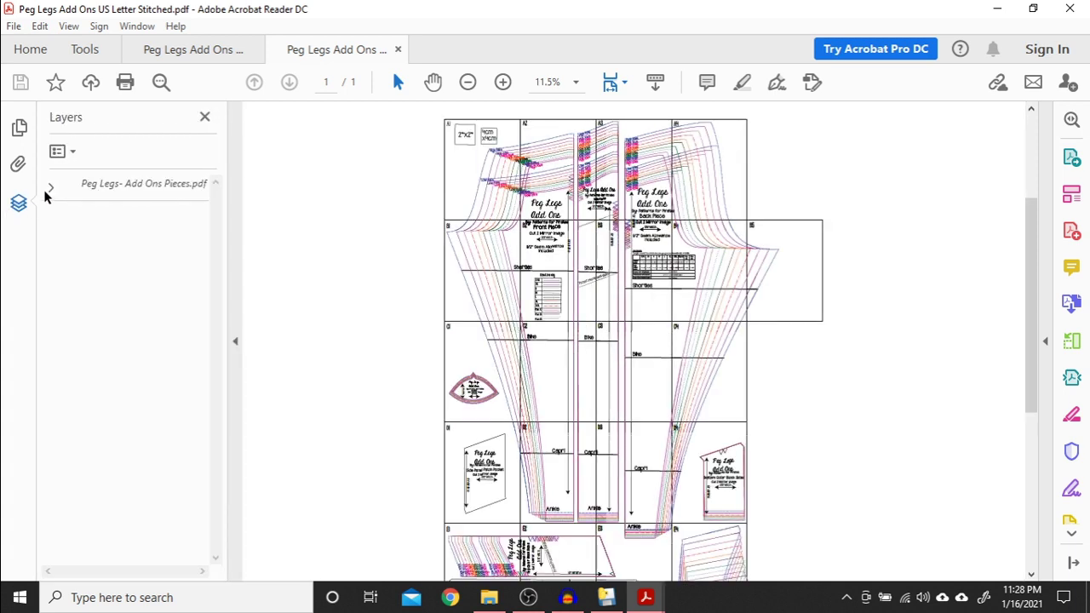
pyautogui.click(50, 186)
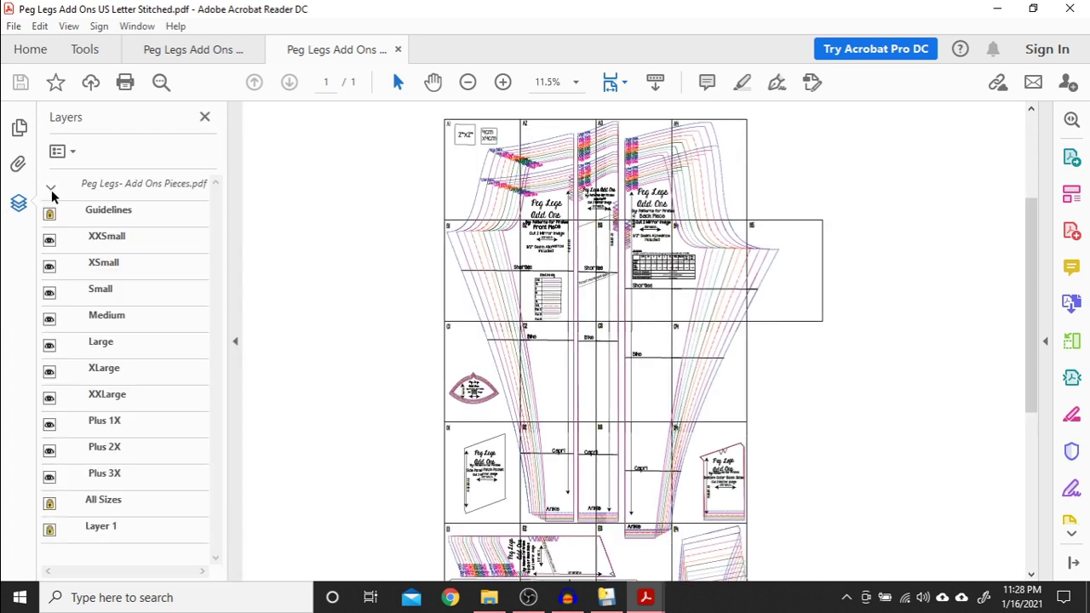
pyautogui.click(49, 240)
pyautogui.click(49, 266)
pyautogui.click(50, 293)
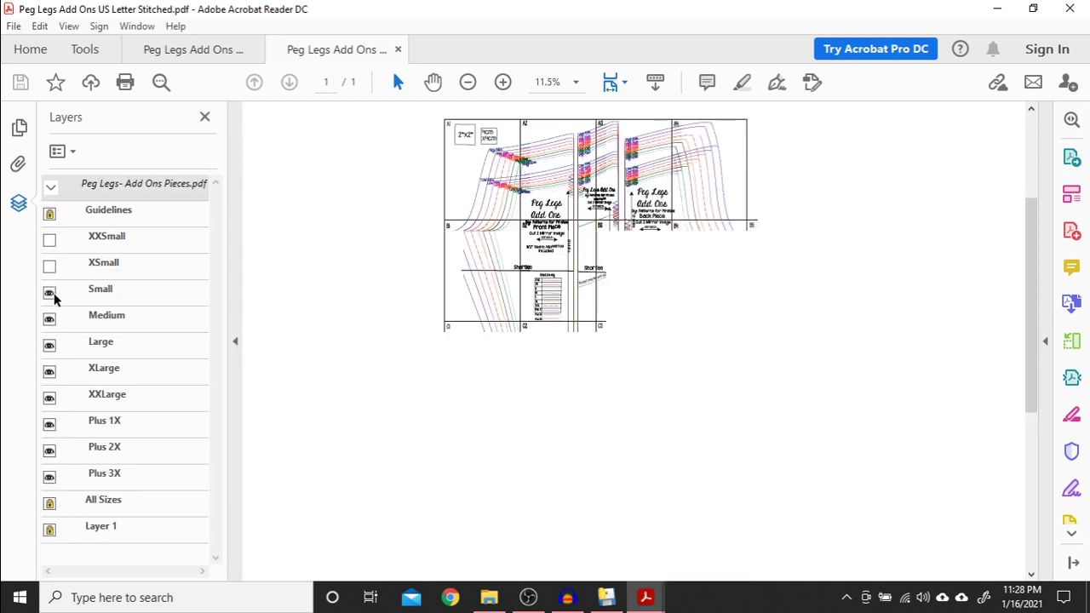
pyautogui.click(50, 346)
pyautogui.click(49, 372)
pyautogui.click(50, 398)
pyautogui.click(50, 424)
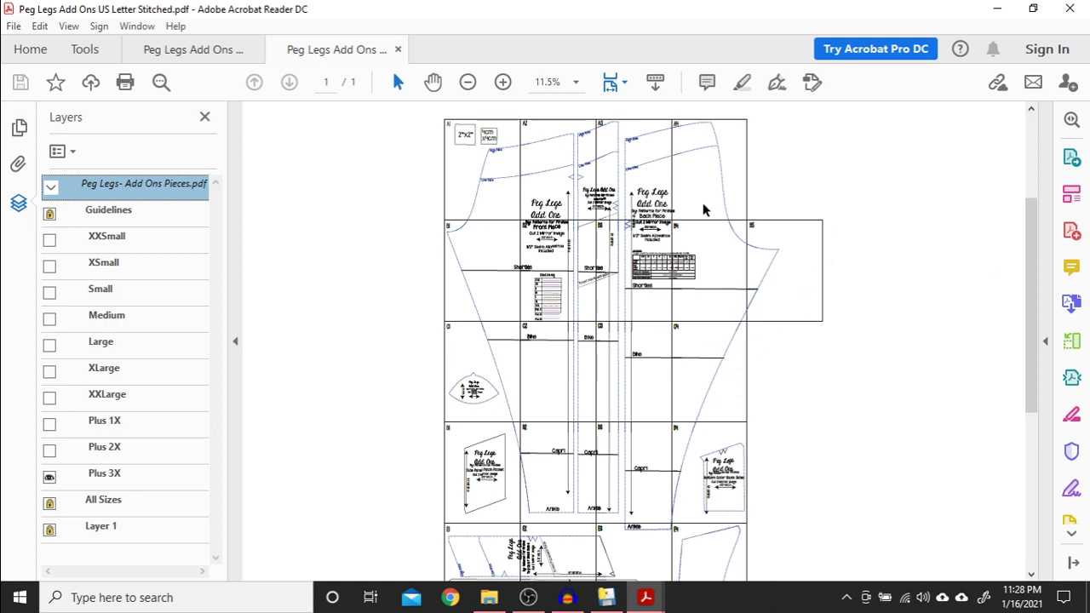
pyautogui.scroll(-5, 712, 219)
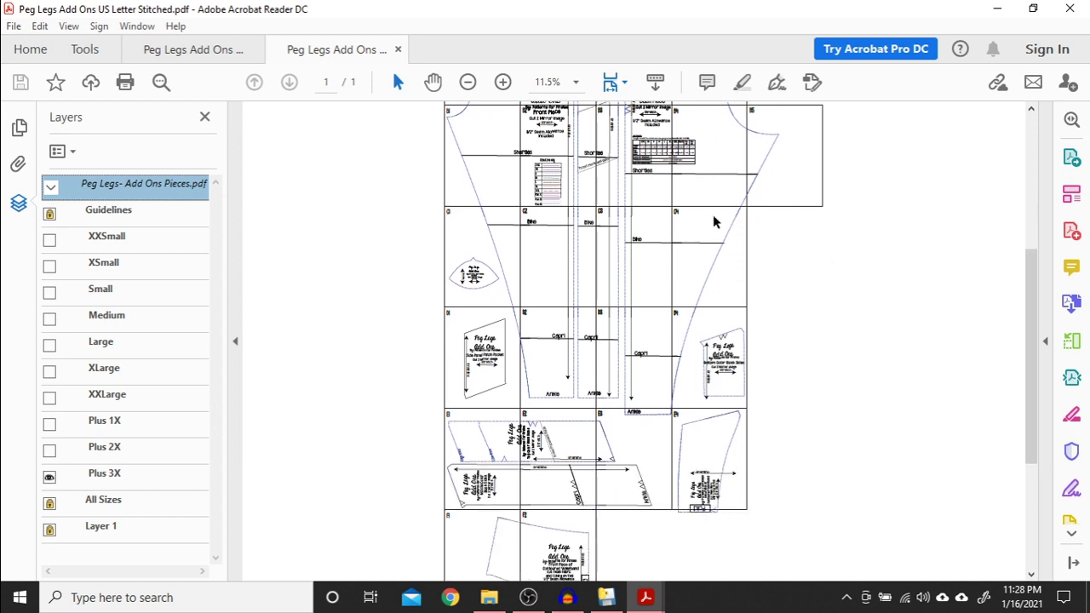
# Close the layers pane, switch to the Hand tool and zoom the page to 23.5%
pyautogui.click(233, 209)
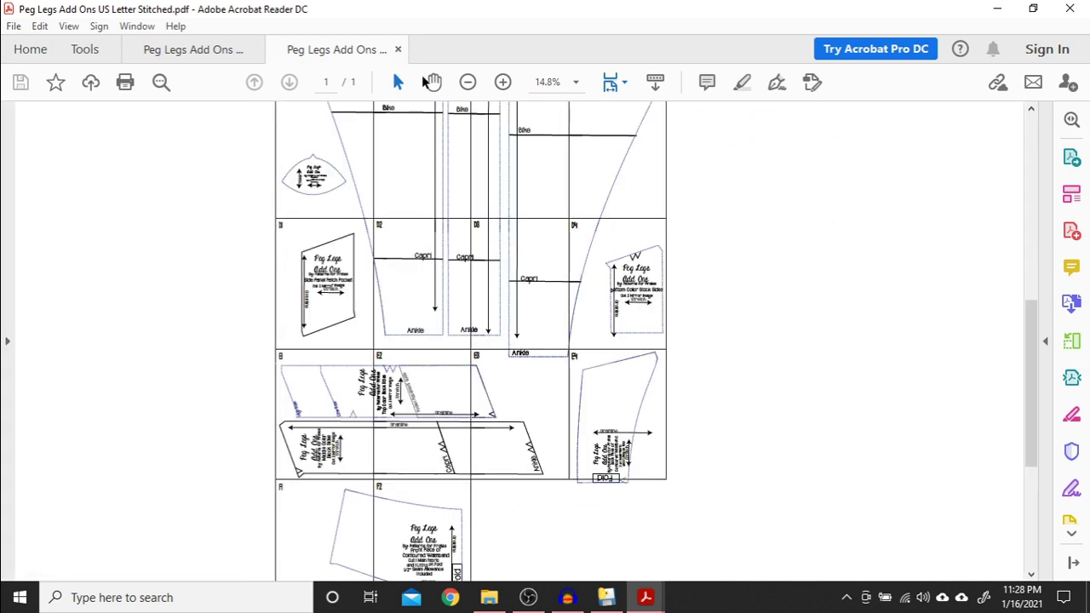
pyautogui.click(433, 82)
pyautogui.moveTo(275, 151); pyautogui.dragTo(331, 403)
pyautogui.moveTo(458, 114); pyautogui.dragTo(614, 164)
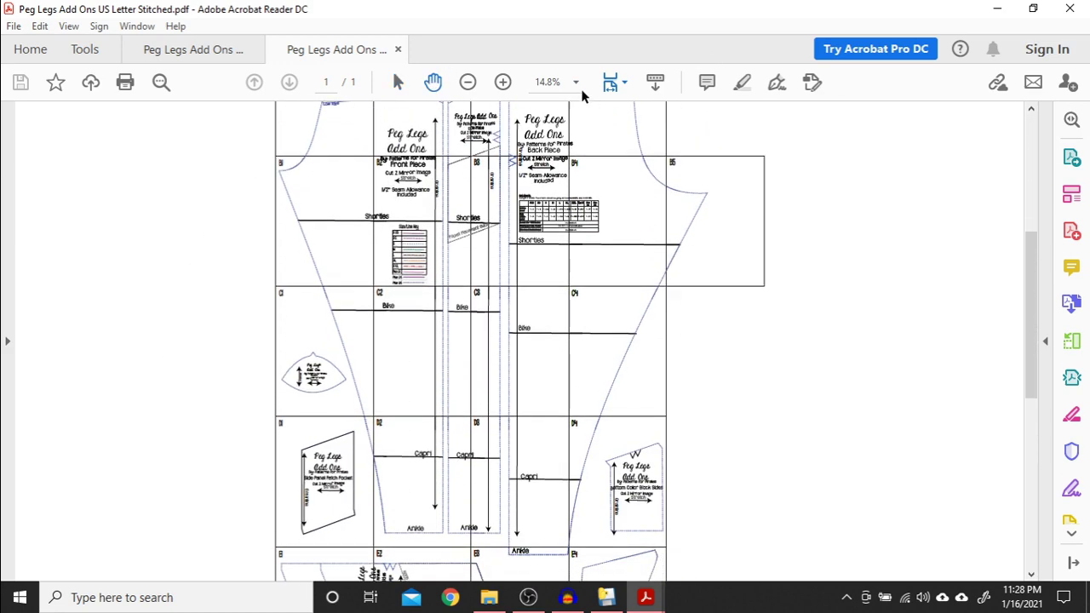
pyautogui.click(546, 81)
pyautogui.write('23.5')
pyautogui.press('Return')
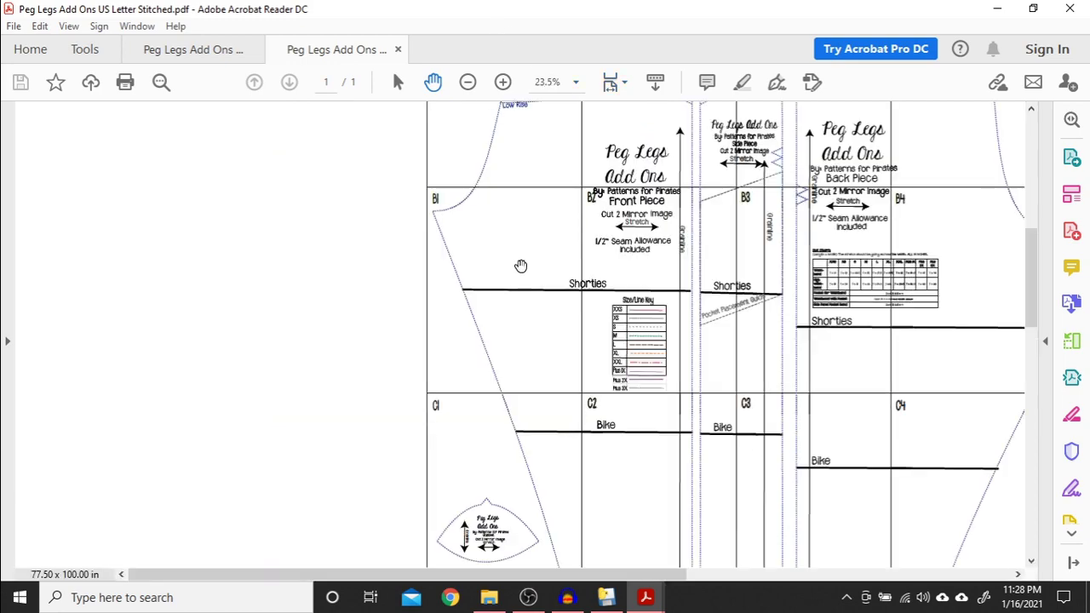
# Pan across the Capri, Ankle, E and F rows to the waistband front piece
pyautogui.moveTo(694, 260); pyautogui.dragTo(404, 280)
pyautogui.moveTo(499, 365); pyautogui.dragTo(569, 7)
pyautogui.moveTo(566, 316); pyautogui.dragTo(665, 6)
pyautogui.moveTo(886, 177); pyautogui.dragTo(577, 251)
pyautogui.moveTo(643, 469)
pyautogui.mouseDown()
pyautogui.moveTo(791, 277)
pyautogui.moveTo(887, 178)
pyautogui.mouseUp()
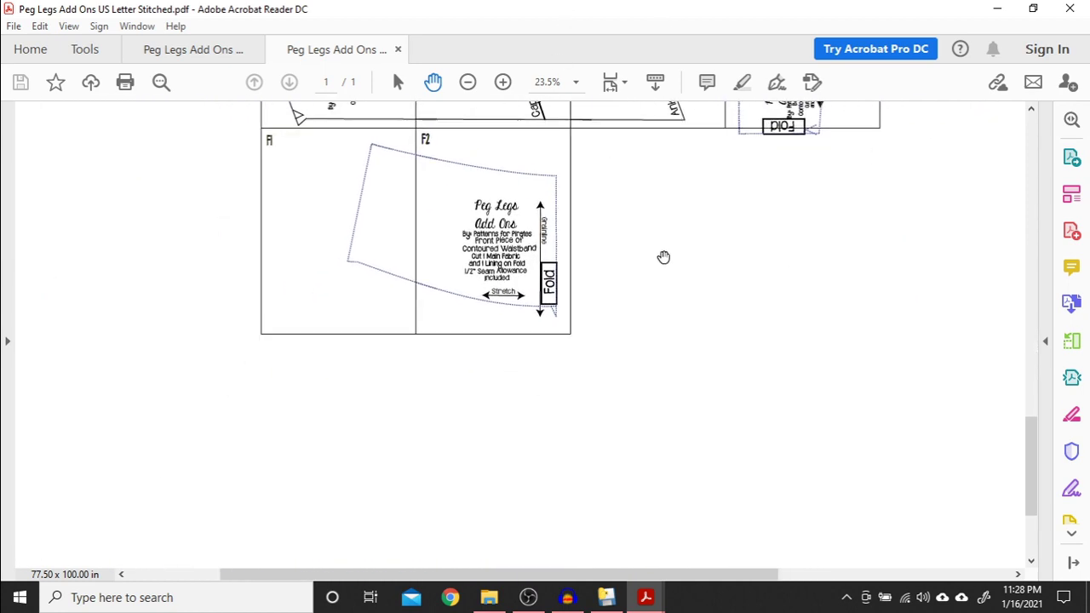
pyautogui.moveTo(687, 238); pyautogui.dragTo(630, 567)
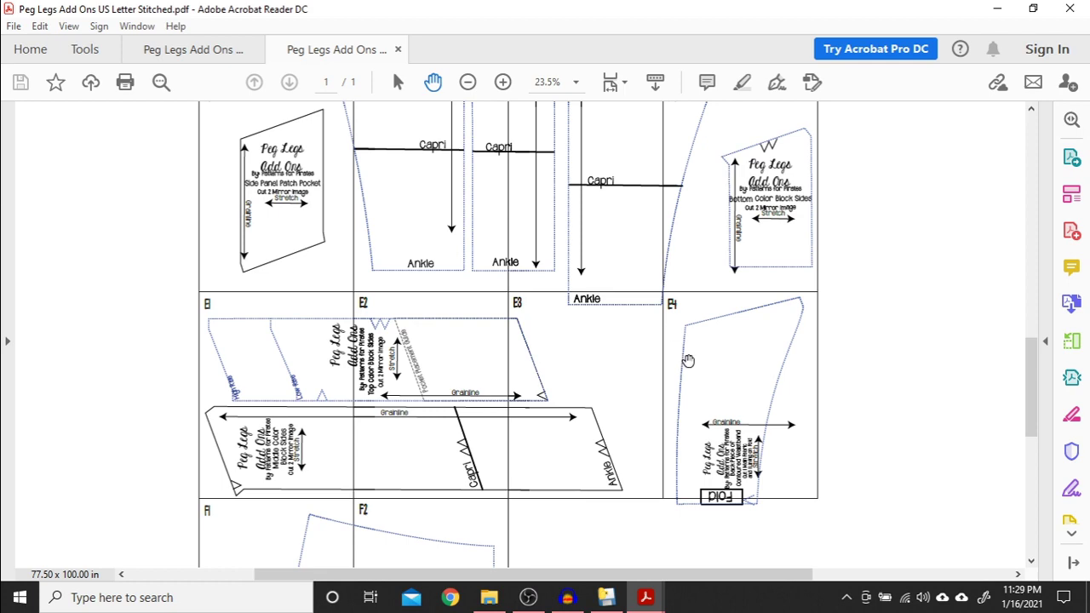
# Move back up to inspect the B row pattern labels and nearby pieces
pyautogui.scroll(5, 523, 181)
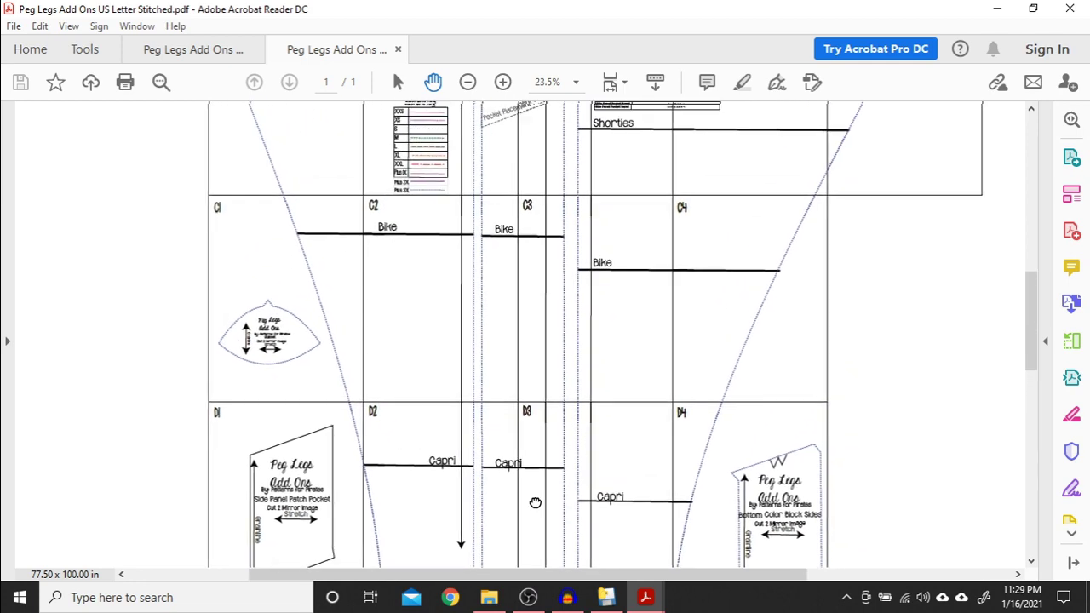
pyautogui.moveTo(516, 261); pyautogui.dragTo(491, 533)
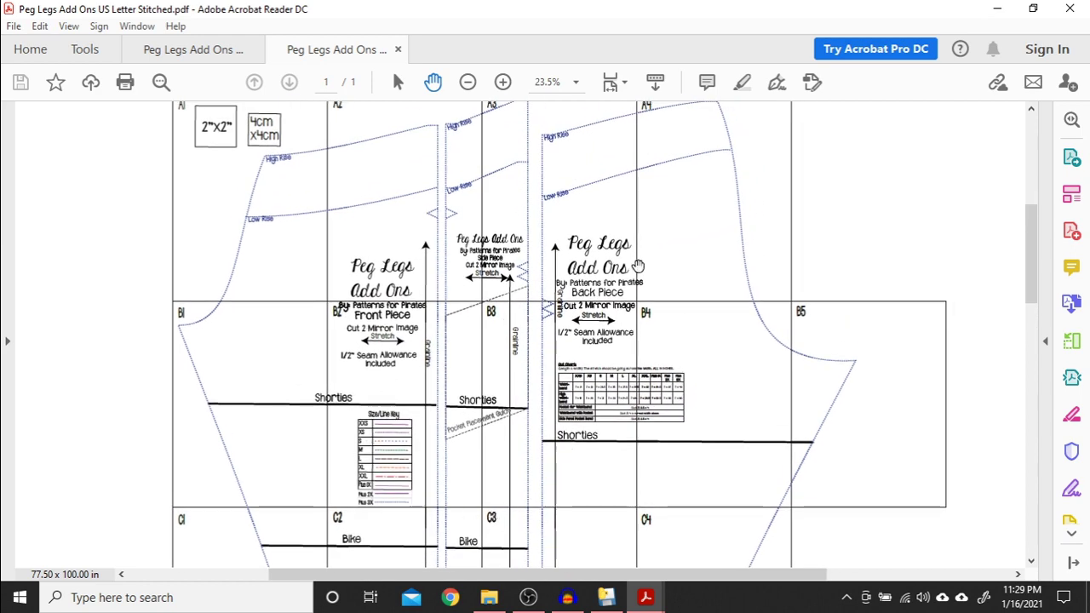
pyautogui.moveTo(611, 440); pyautogui.dragTo(657, 166)
pyautogui.scroll(-3, 657, 382)
pyautogui.scroll(3, 262, 273)
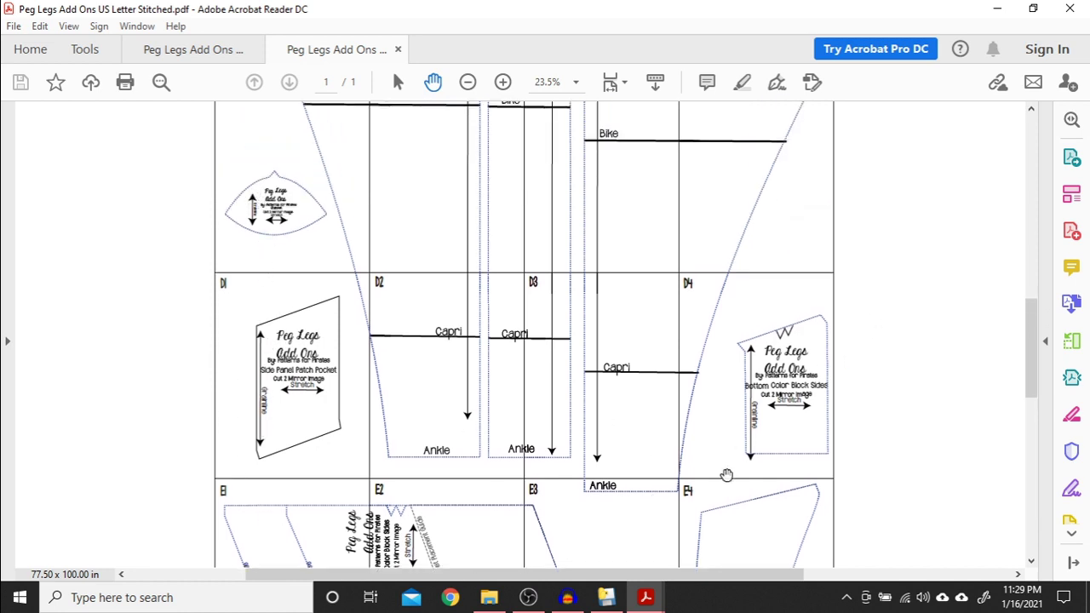
pyautogui.scroll(-9, 781, 399)
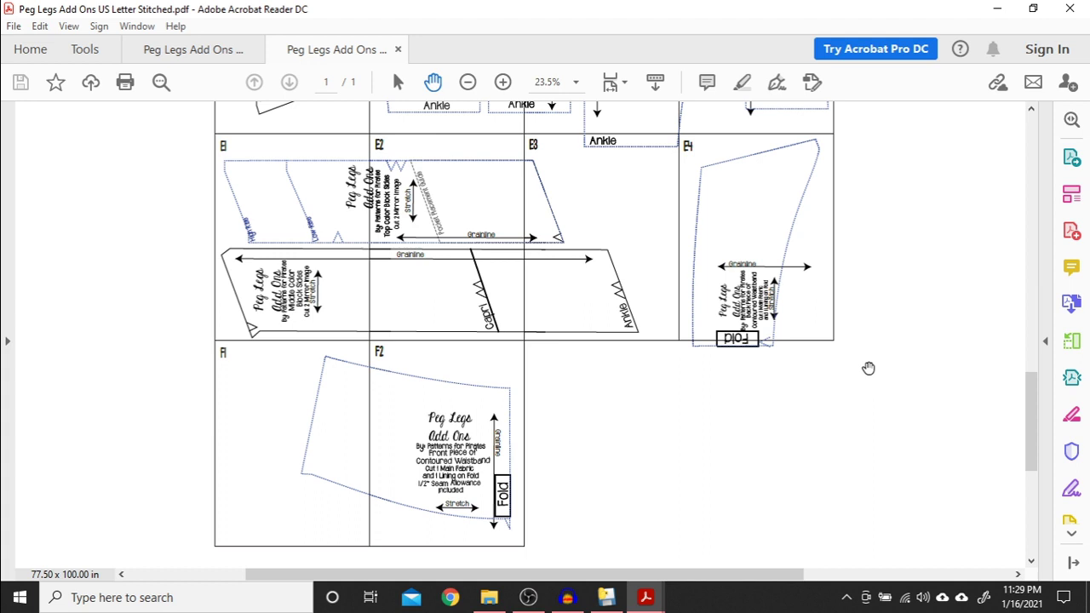
pyautogui.scroll(2, 868, 368)
pyautogui.scroll(-3, 868, 368)
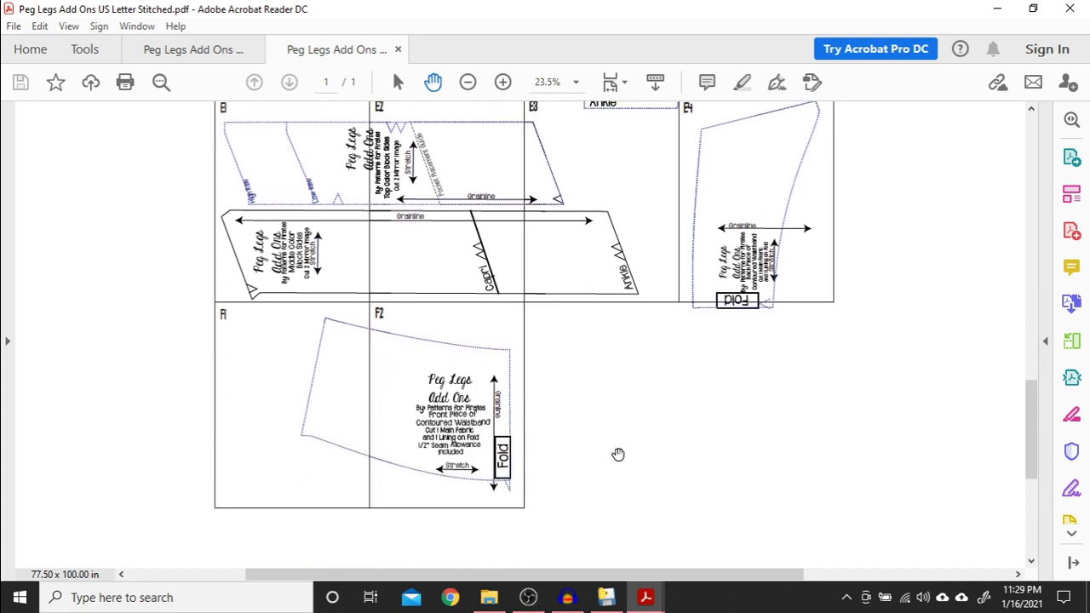
# Rotate the stitched pattern page 90° clockwise and pan over the sideways layout
pyautogui.rightClick(617, 396)
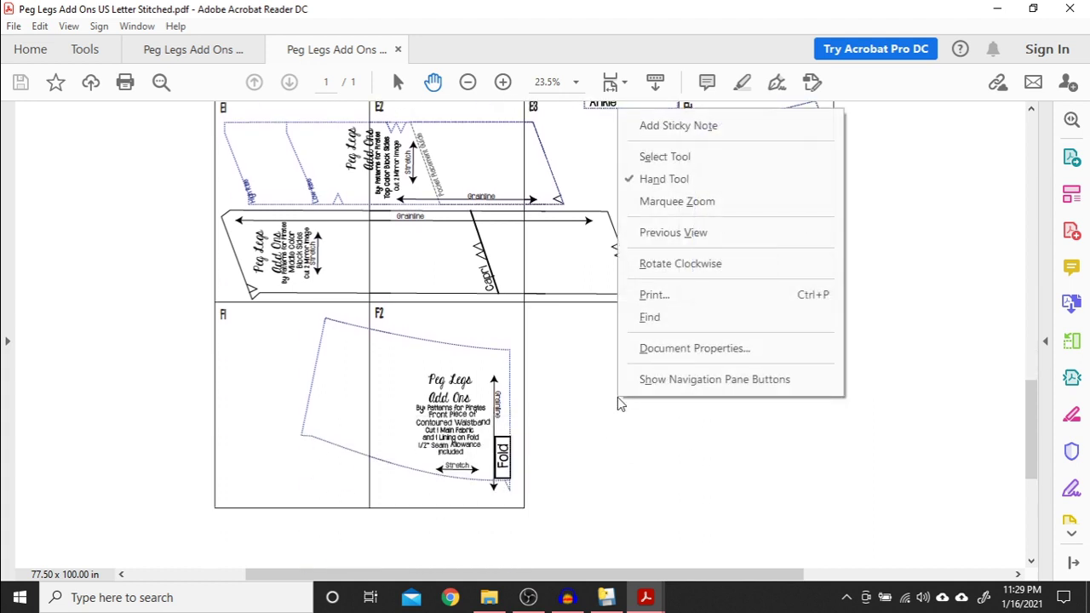
pyautogui.click(747, 269)
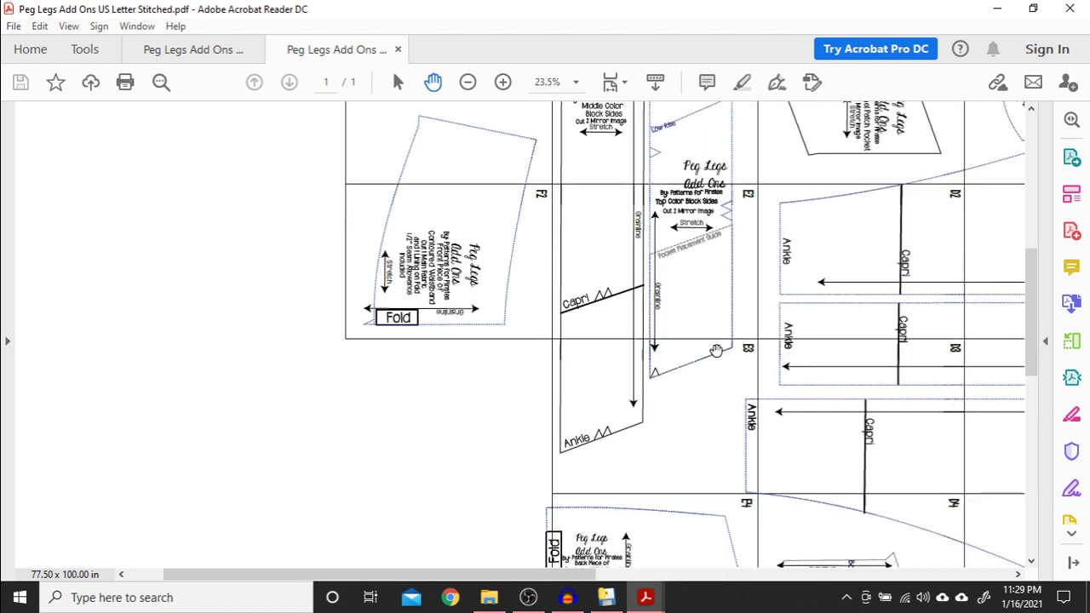
pyautogui.moveTo(703, 213); pyautogui.dragTo(624, 297)
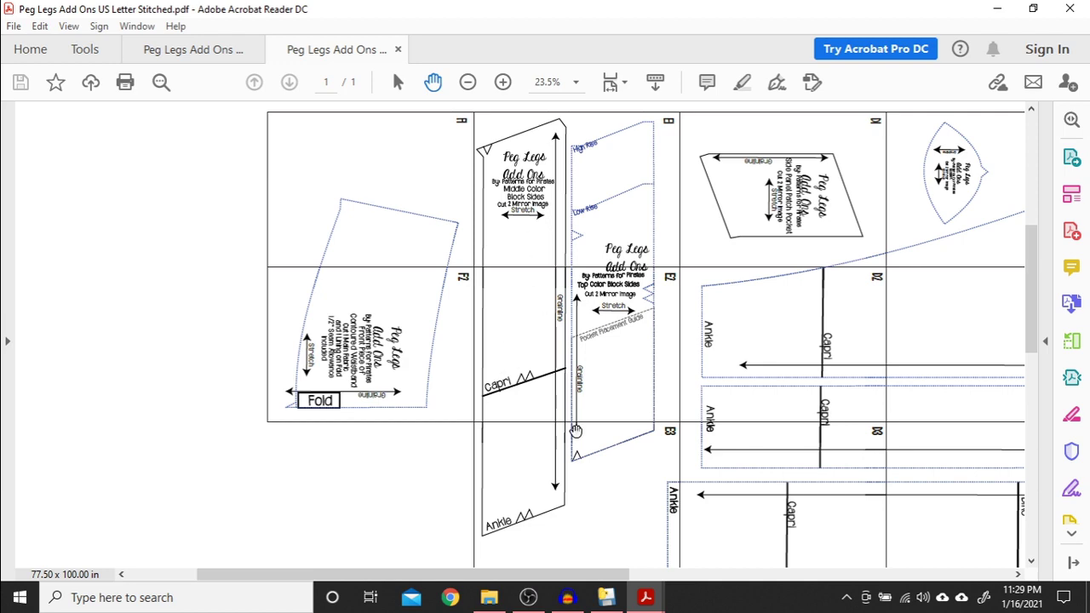
pyautogui.click(997, 8)
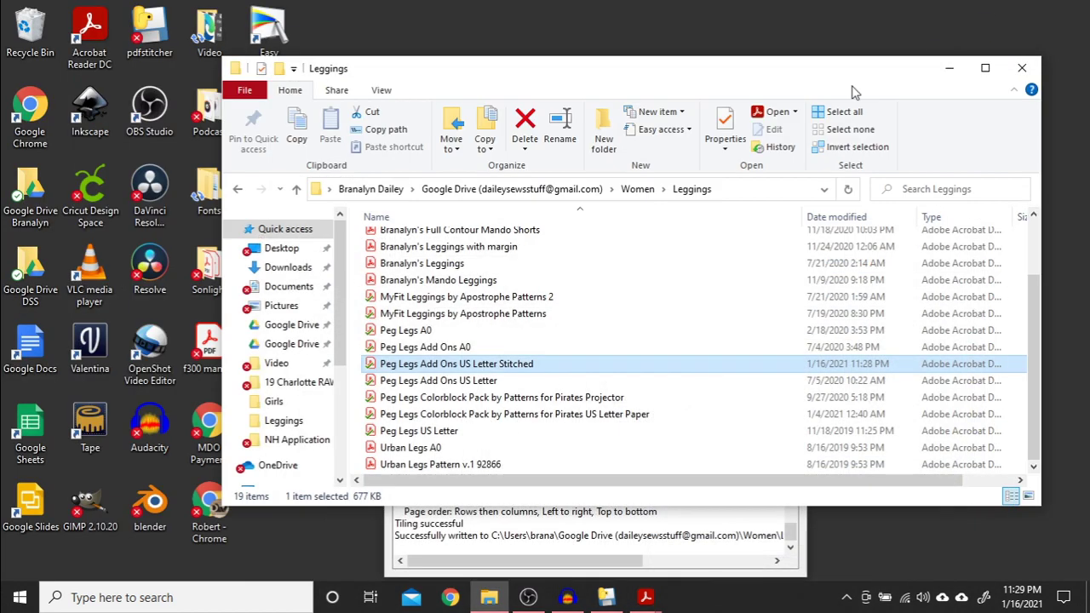
pyautogui.doubleClick(511, 348)
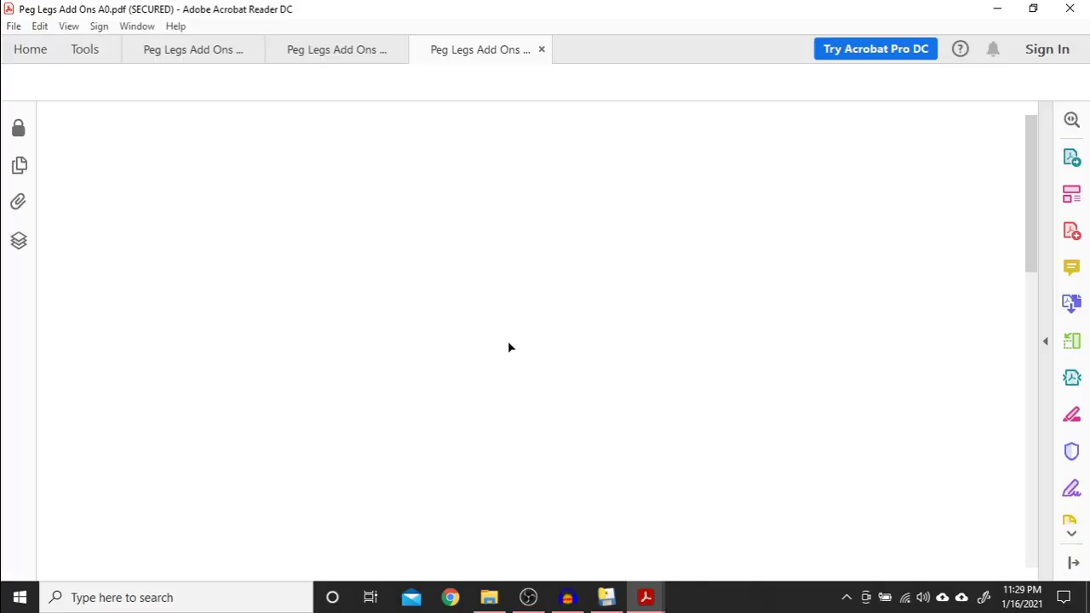
pyautogui.scroll(-1, 507, 341)
pyautogui.scroll(-15, 508, 341)
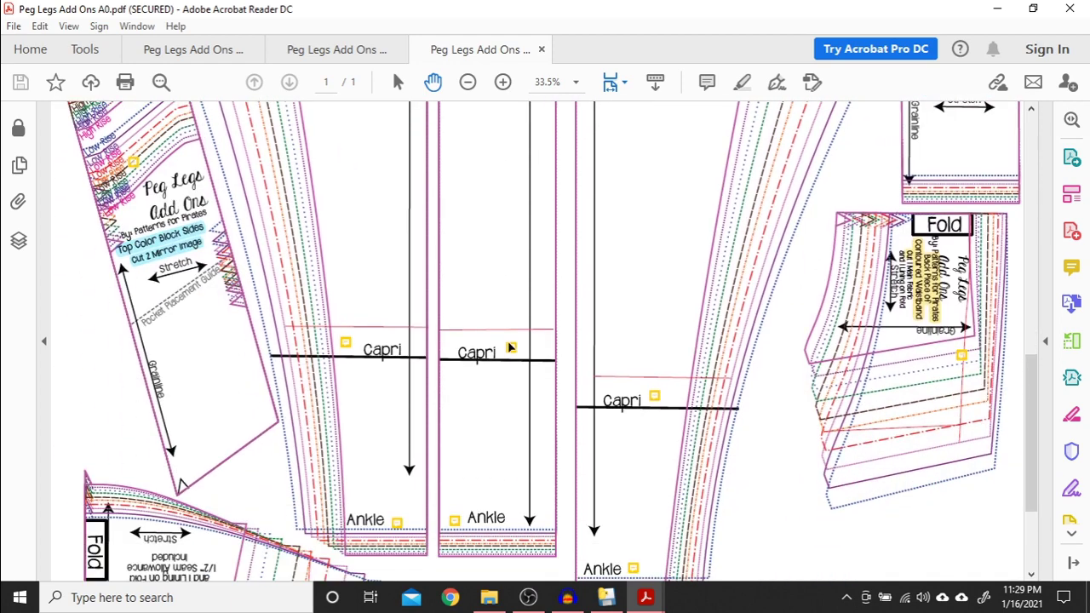
pyautogui.scroll(-1, 510, 344)
pyautogui.scroll(-3, 509, 343)
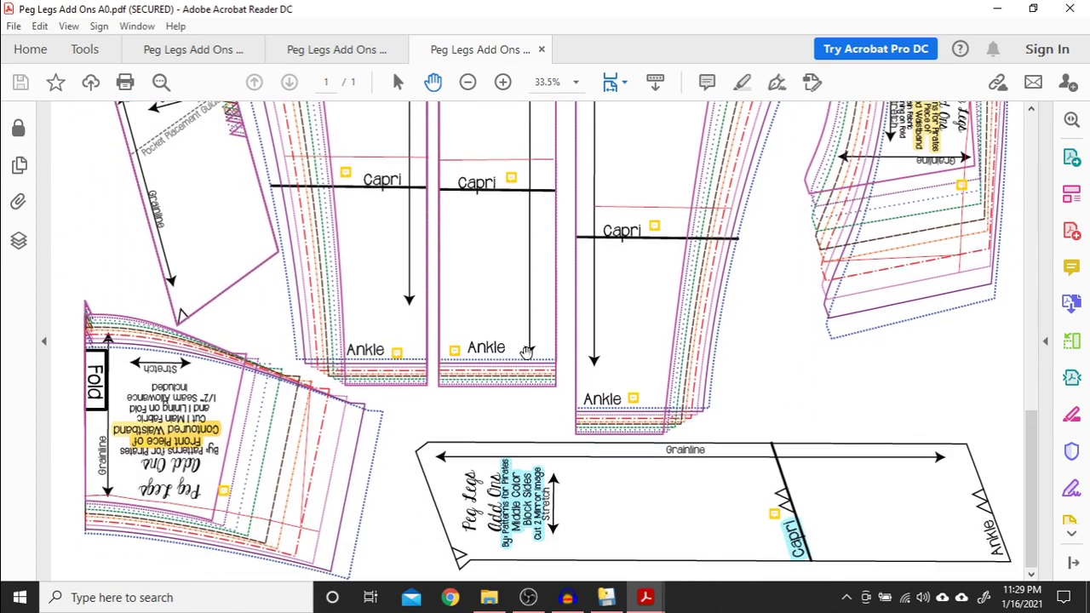
pyautogui.scroll(4, 452, 501)
pyautogui.scroll(-4, 451, 470)
pyautogui.scroll(4, 151, 292)
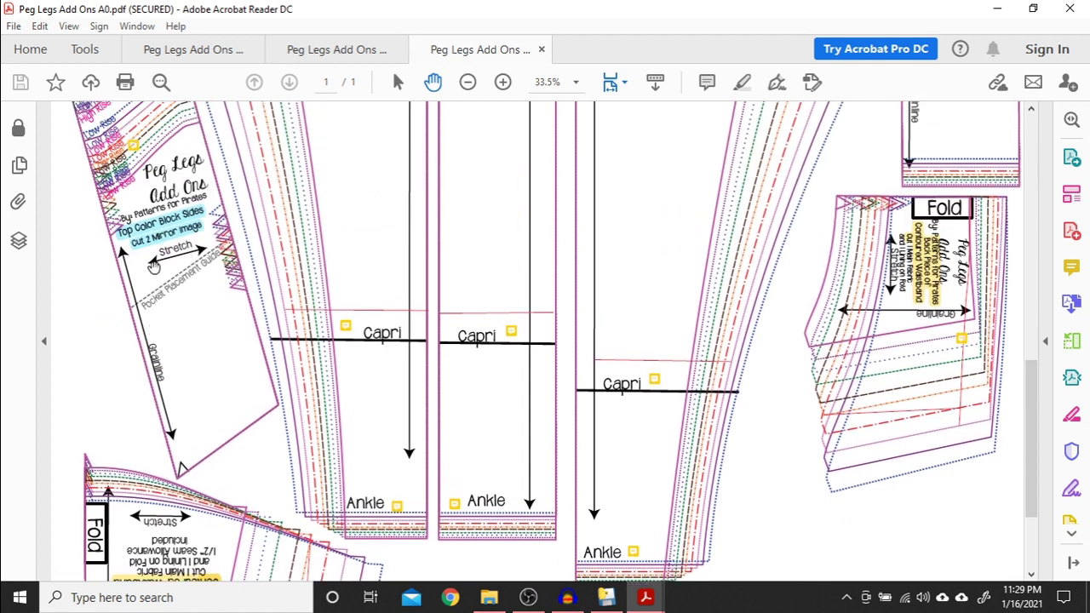
pyautogui.scroll(3, 367, 277)
pyautogui.scroll(15, 367, 277)
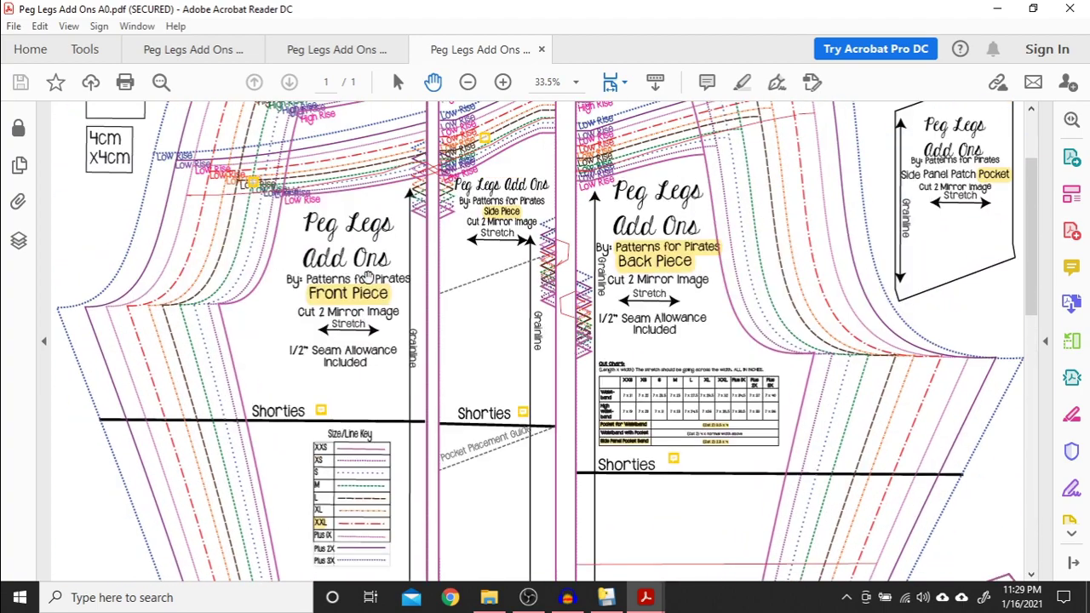
pyautogui.scroll(-12, 367, 277)
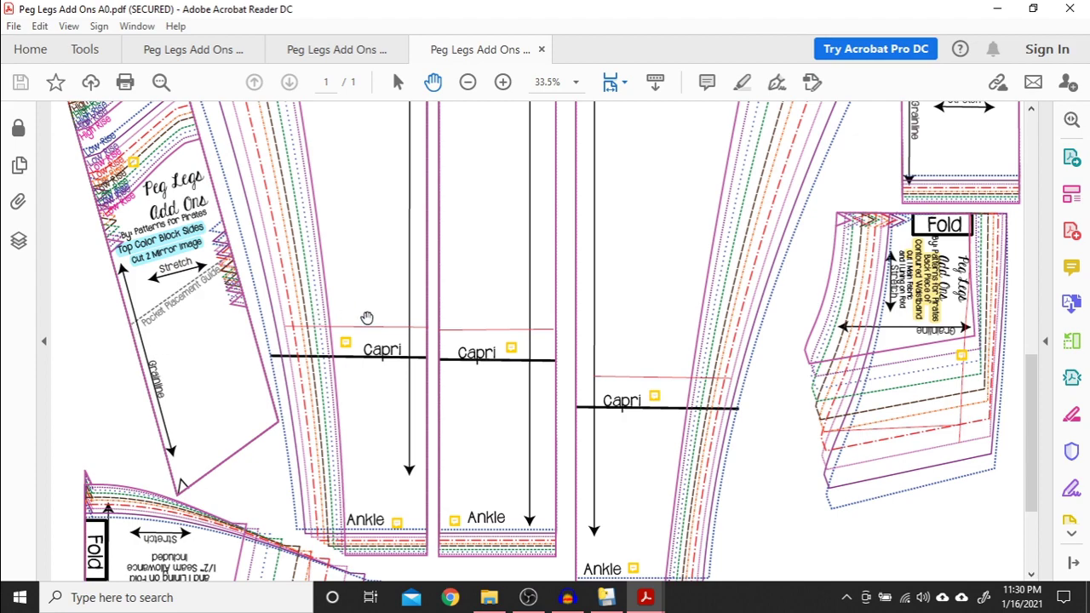
pyautogui.scroll(5, 443, 317)
pyautogui.scroll(-9, 443, 319)
pyautogui.scroll(-1, 443, 319)
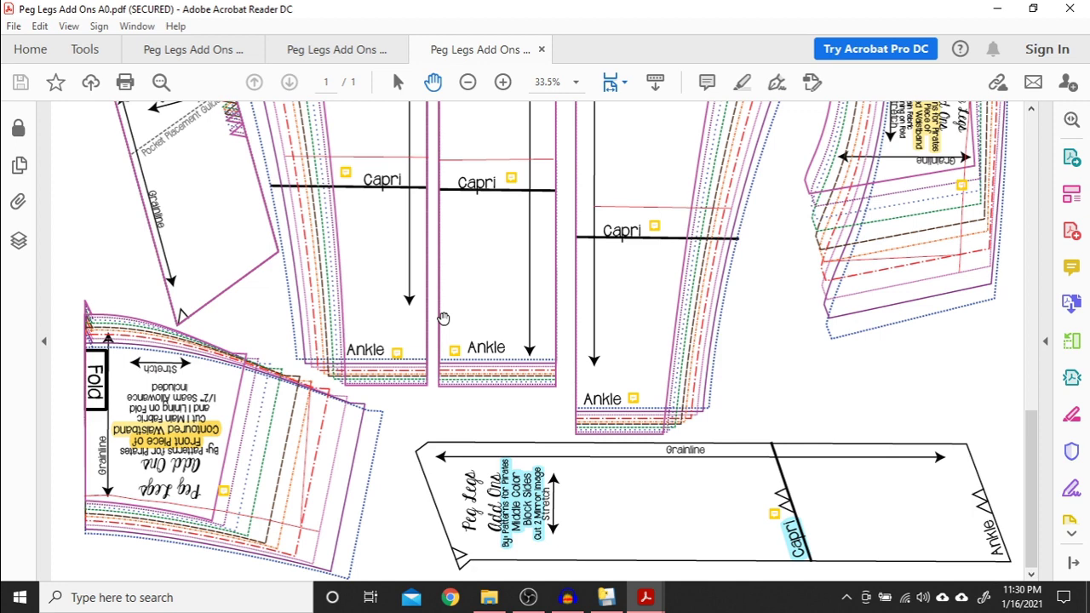
pyautogui.scroll(5, 445, 317)
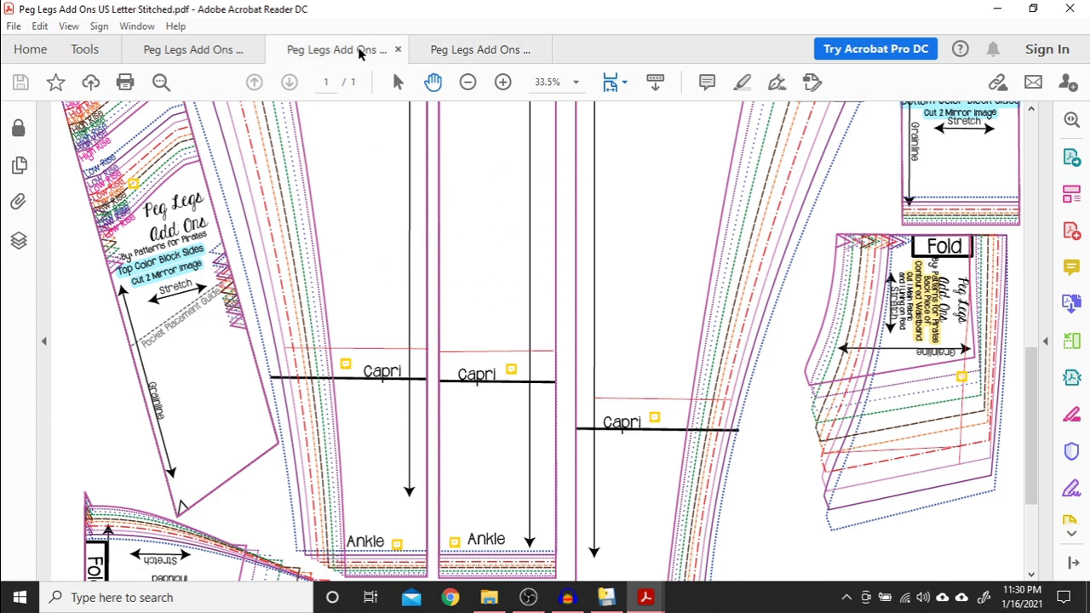
pyautogui.click(357, 51)
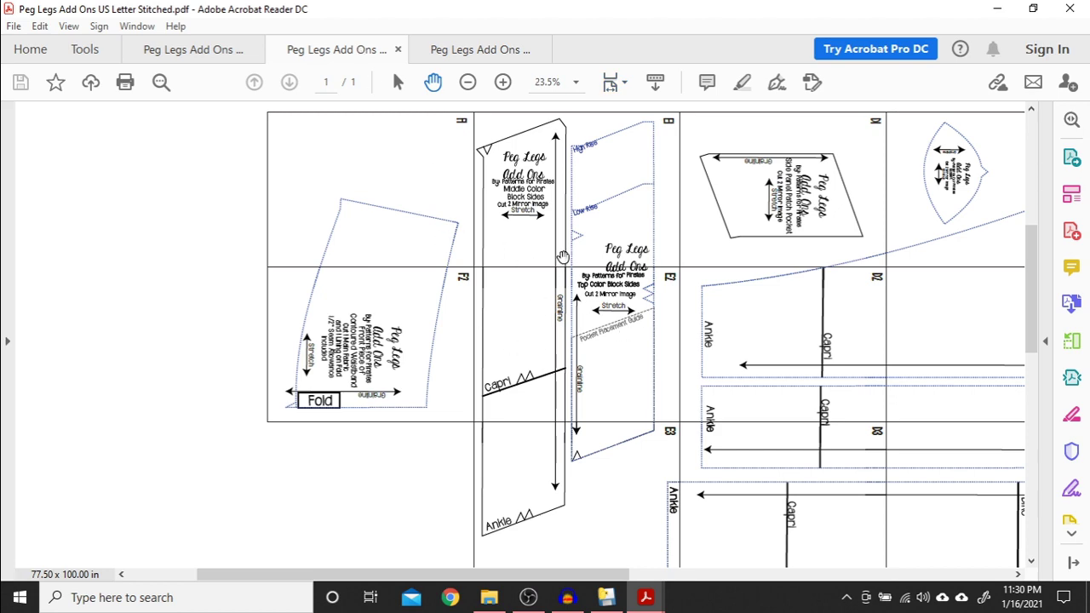
pyautogui.click(486, 47)
pyautogui.scroll(-3, 674, 375)
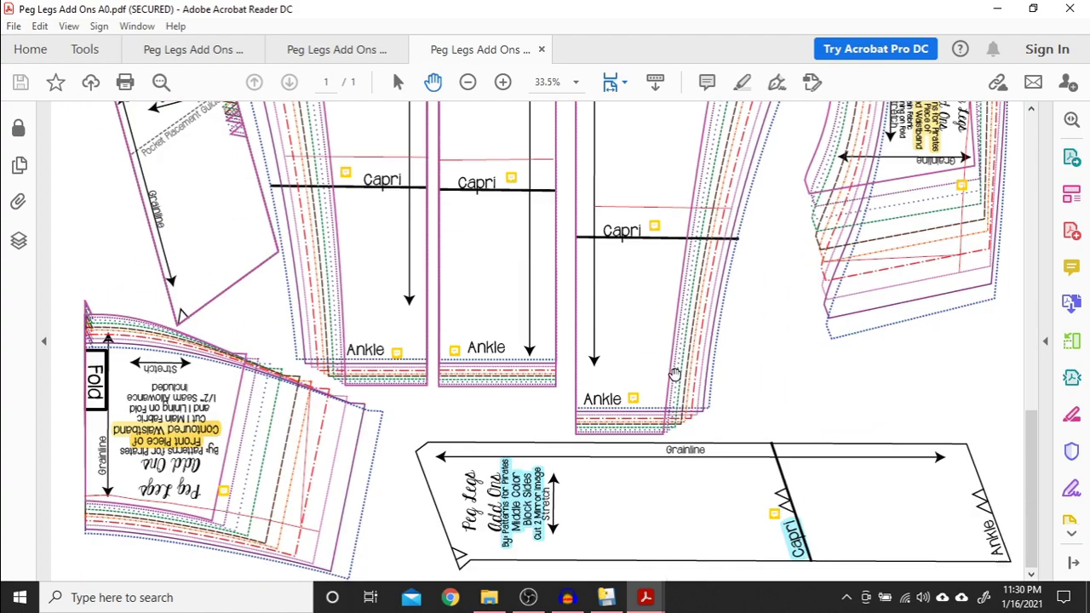
pyautogui.scroll(15, 737, 263)
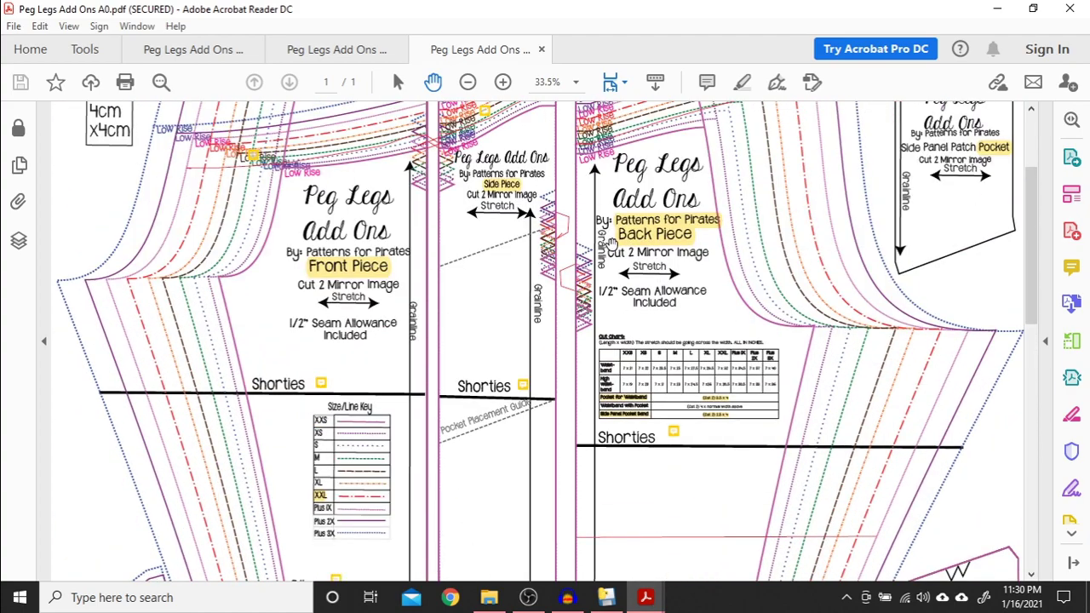
pyautogui.scroll(3, 769, 170)
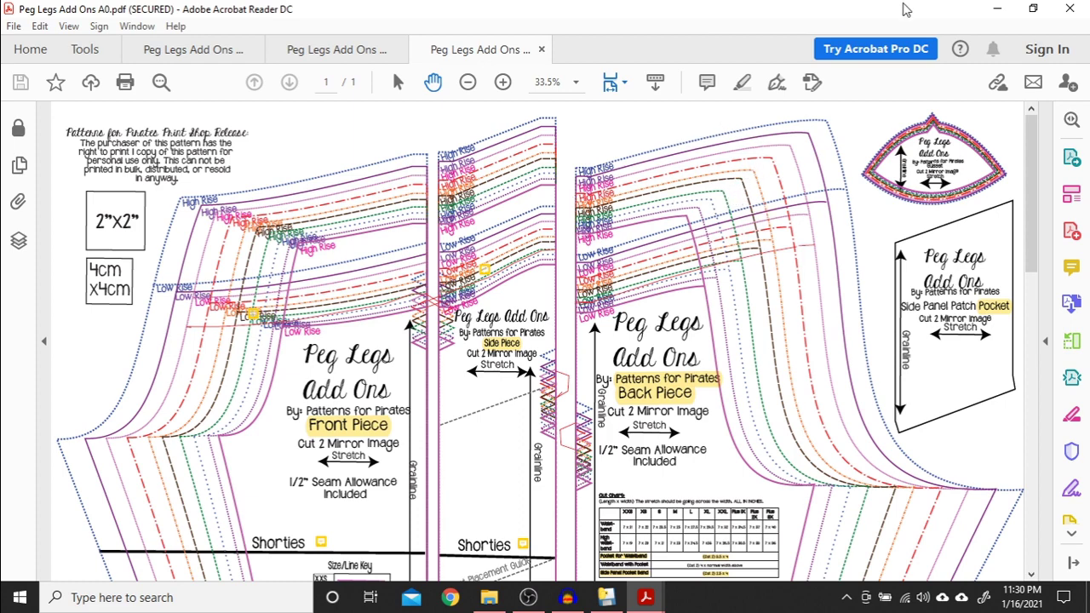
# Choose Peg Legs Add Ons A0 as PDF Stitcher's input file
pyautogui.click(996, 7)
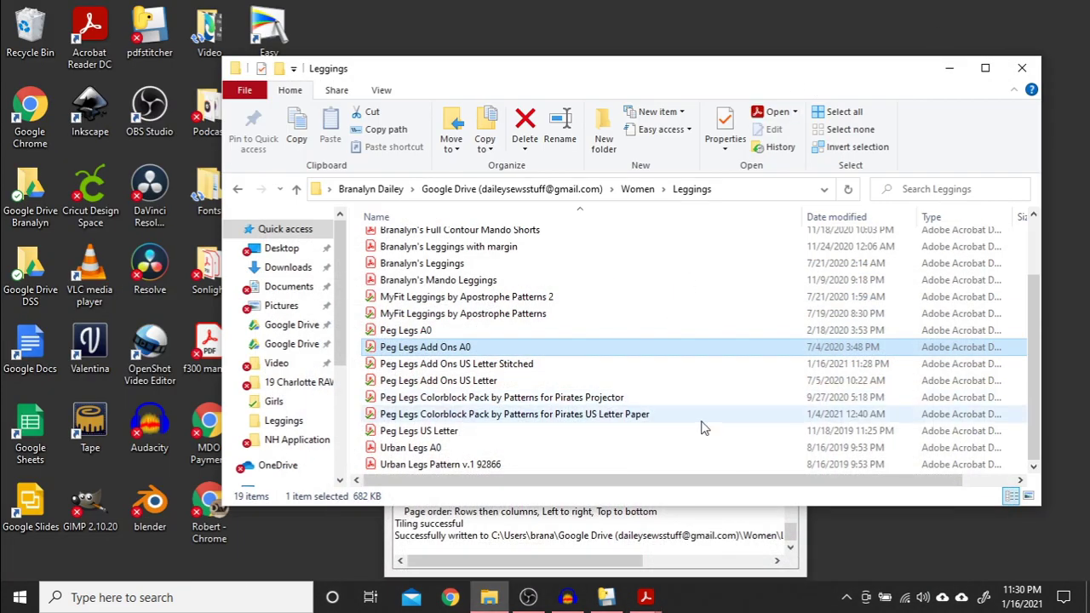
pyautogui.click(606, 598)
pyautogui.click(465, 136)
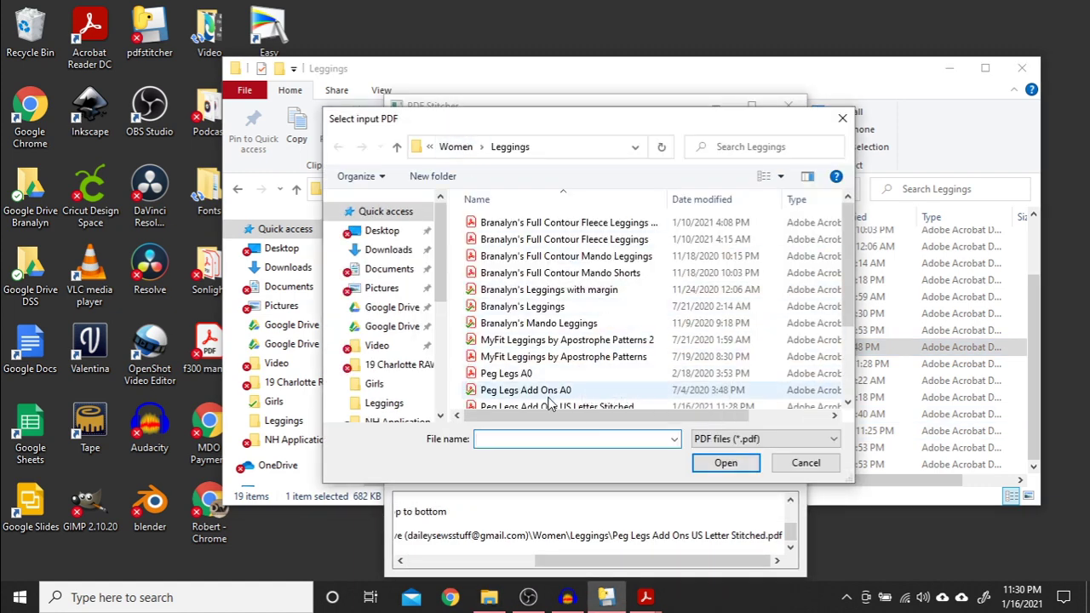
pyautogui.click(550, 391)
pyautogui.click(726, 463)
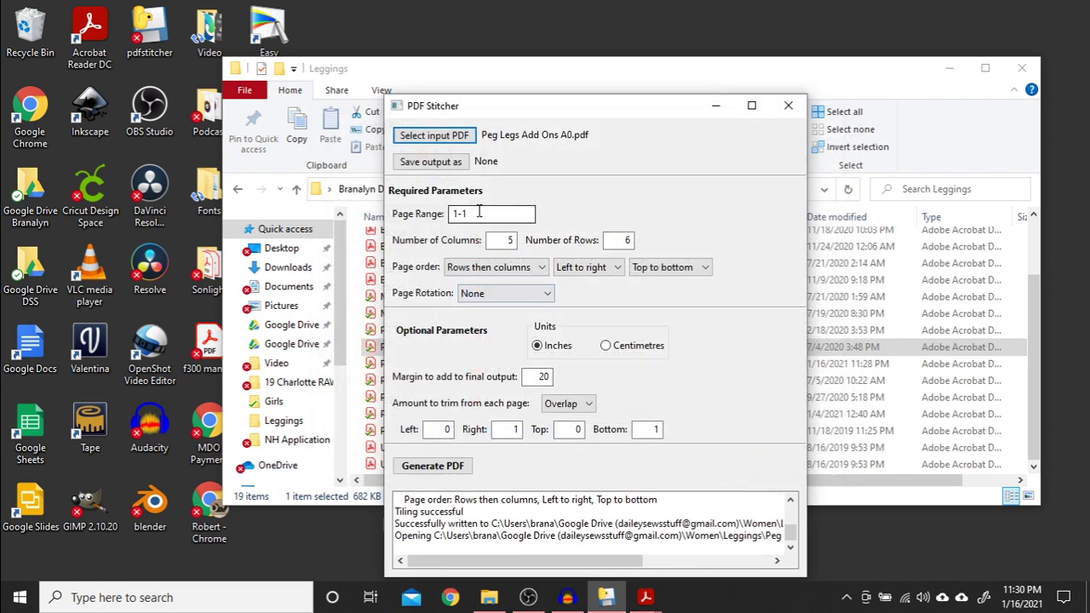
# Clear the Columns, Rows, Right and Bottom trim values
pyautogui.click(502, 240)
pyautogui.doubleClick(502, 240)
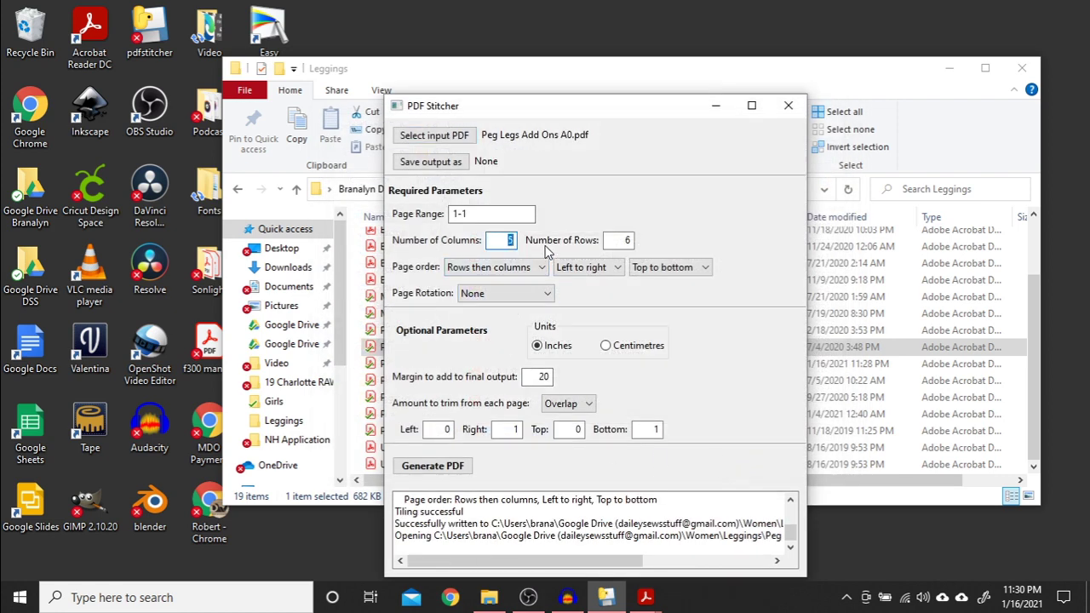
pyautogui.press('BackSpace')
pyautogui.press('Tab')
pyautogui.press('BackSpace')
pyautogui.doubleClick(507, 428)
pyautogui.doubleClick(655, 428)
pyautogui.press('BackSpace')
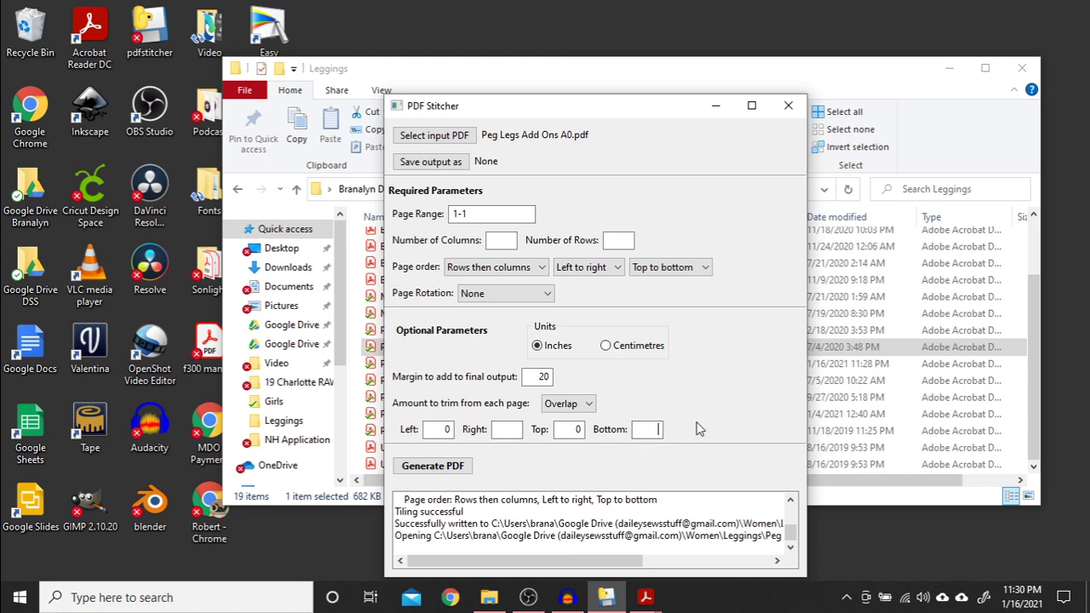
# Generate the stitched PDF and save it as Peg Legs Add Ons A0 Stitched
pyautogui.click(451, 466)
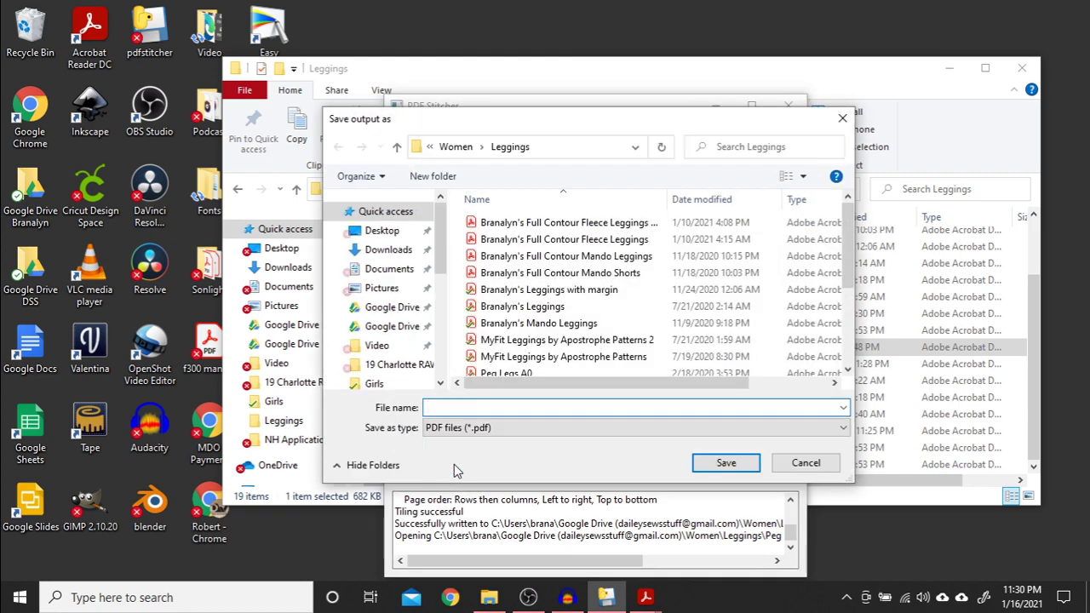
pyautogui.scroll(-3, 586, 277)
pyautogui.click(588, 250)
pyautogui.click(554, 401)
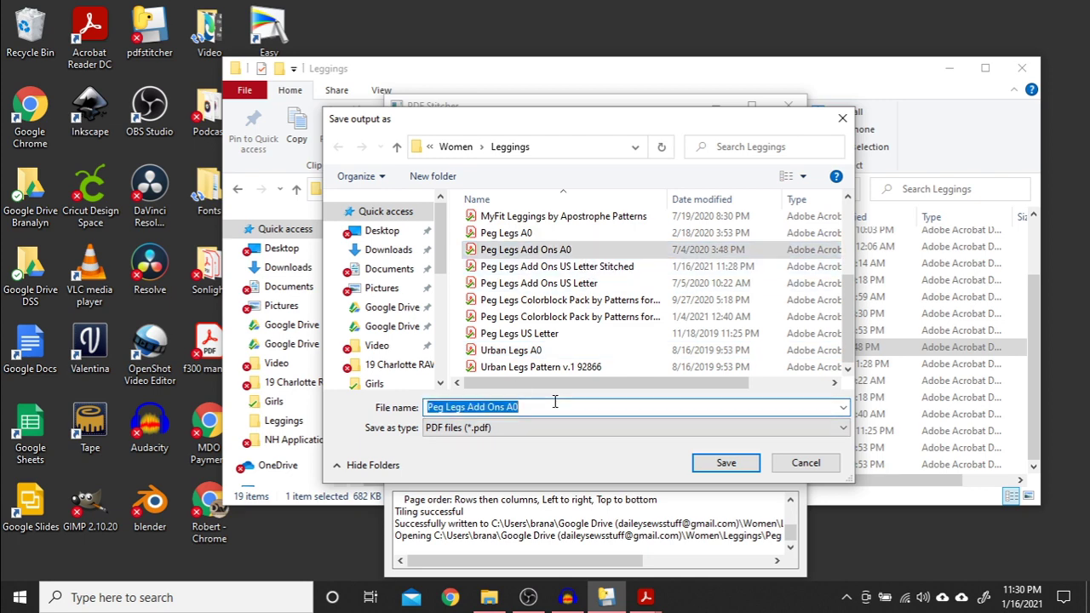
pyautogui.click(555, 402)
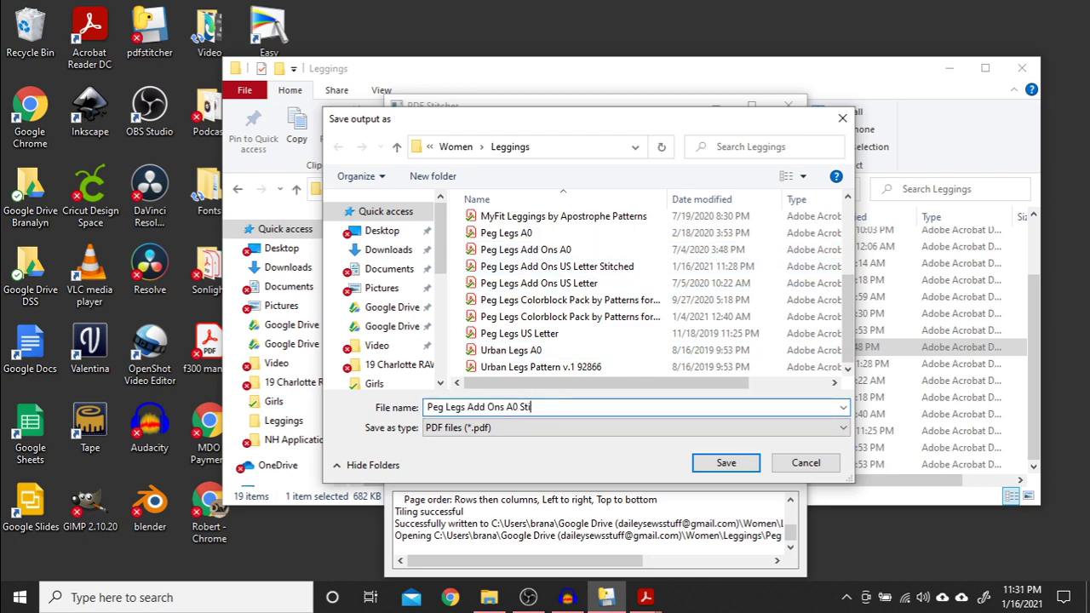
pyautogui.write('Stitched')
pyautogui.press('Return')
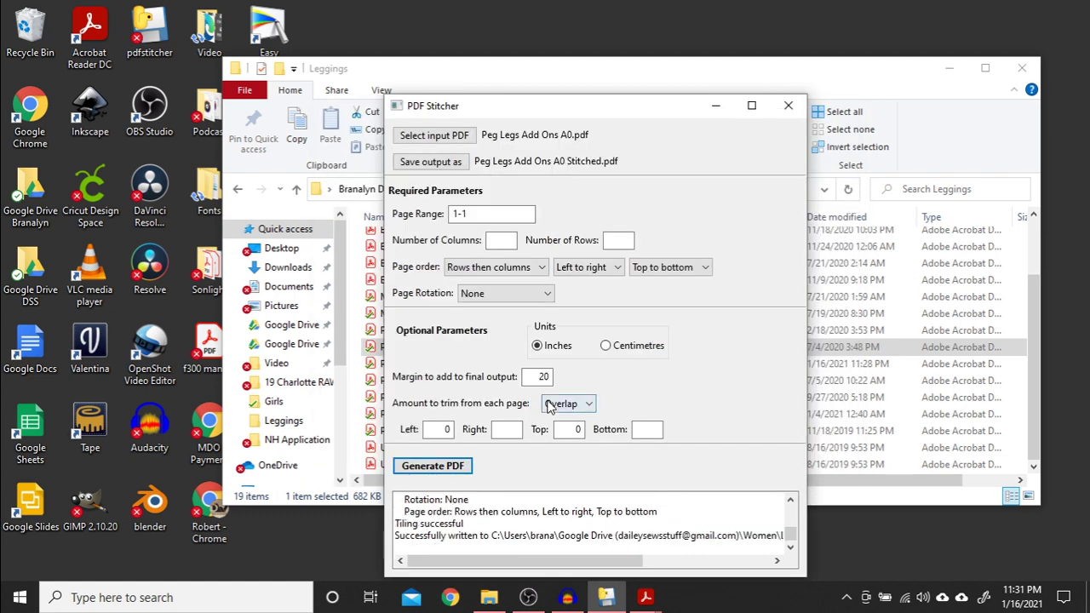
pyautogui.click(876, 68)
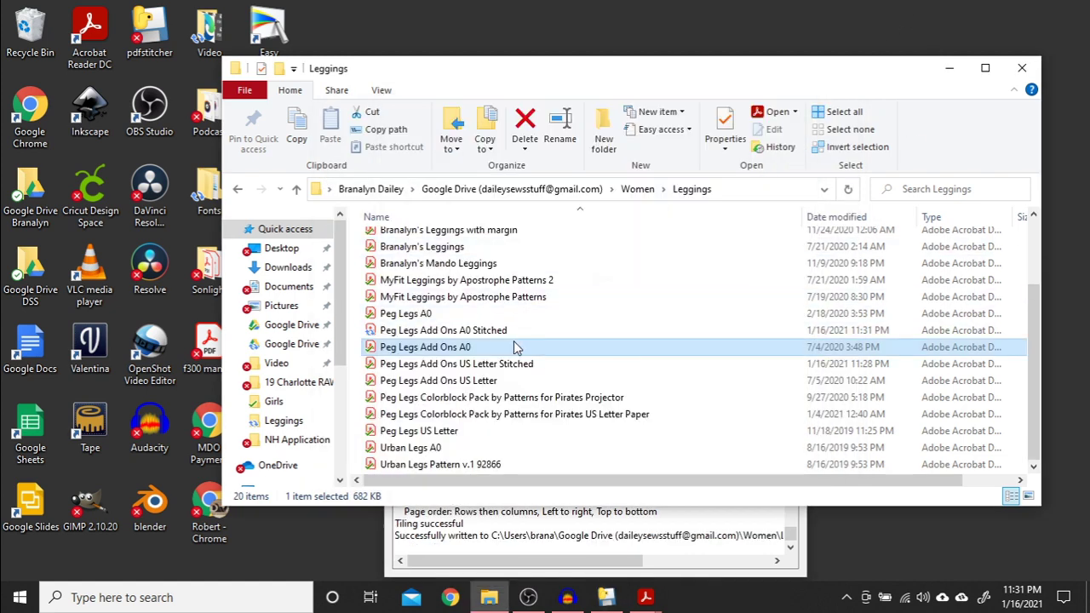
# Open Peg Legs Add Ons A0 Stitched.pdf from the Leggings folder and scroll its page
pyautogui.click(509, 334)
pyautogui.doubleClick(510, 334)
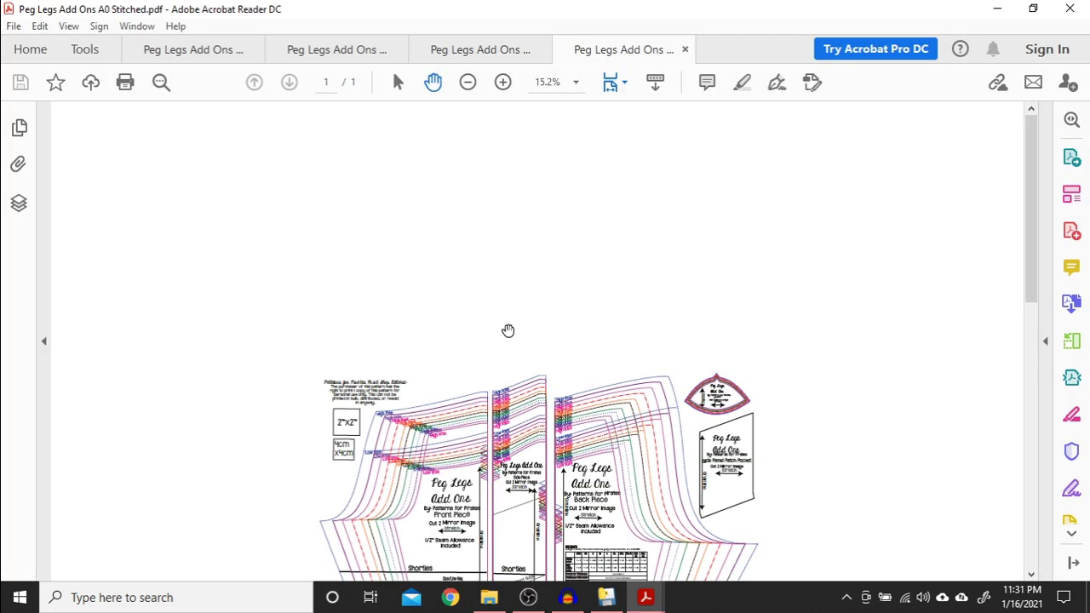
pyautogui.scroll(-10, 613, 273)
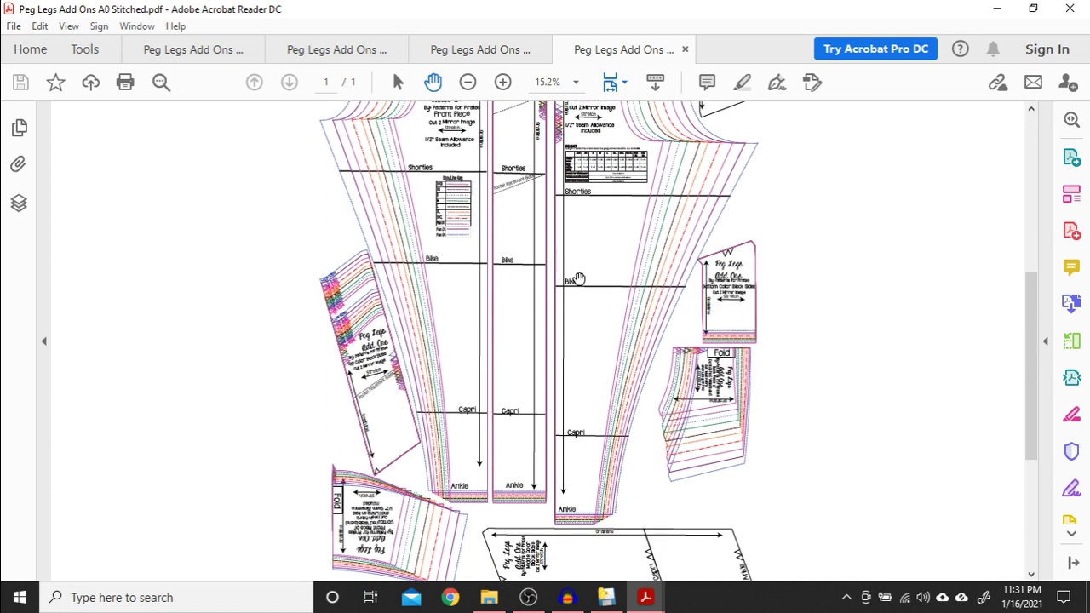
pyautogui.scroll(3, 576, 275)
pyautogui.scroll(-3, 347, 324)
# Zoom to 23.5% and pan over the title blocks and the Shorties and Bike lines
pyautogui.click(548, 82)
pyautogui.write('23.5')
pyautogui.press('Return')
pyautogui.moveTo(628, 318); pyautogui.dragTo(495, 463)
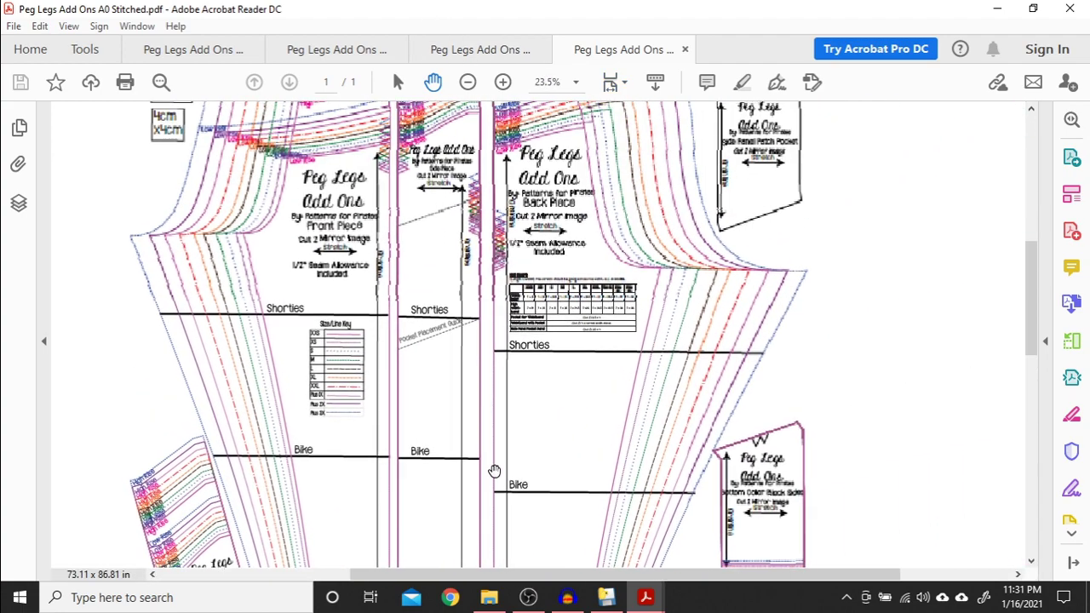
pyautogui.moveTo(681, 247); pyautogui.dragTo(668, 316)
pyautogui.moveTo(745, 272); pyautogui.dragTo(507, 367)
pyautogui.moveTo(474, 317); pyautogui.dragTo(560, 282)
pyautogui.moveTo(576, 456); pyautogui.dragTo(598, 228)
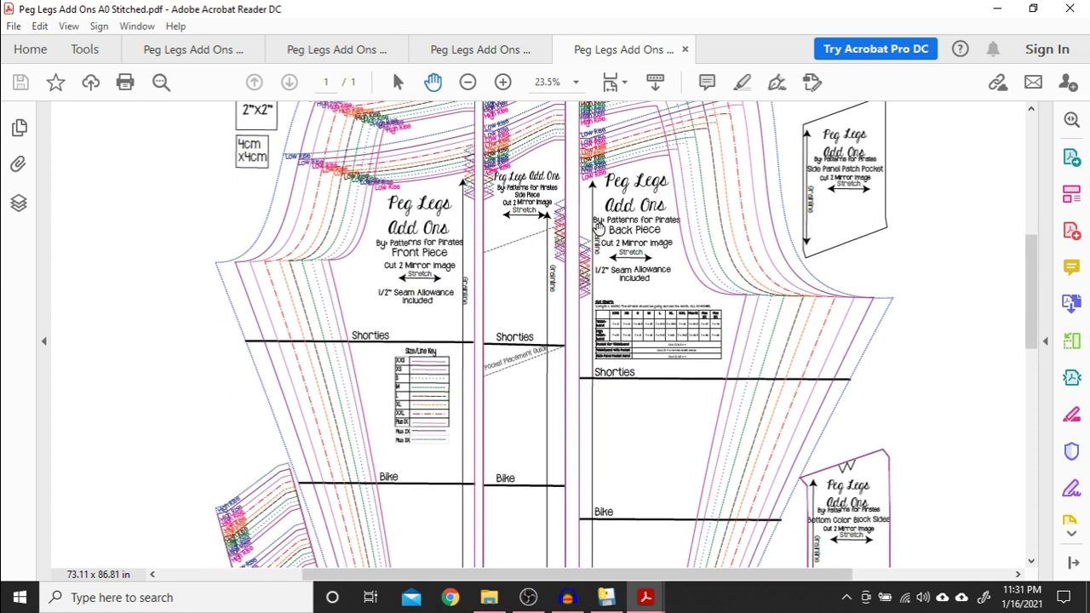
# Minimize Acrobat Reader to show the Leggings folder with both stitched PDFs
pyautogui.click(997, 9)
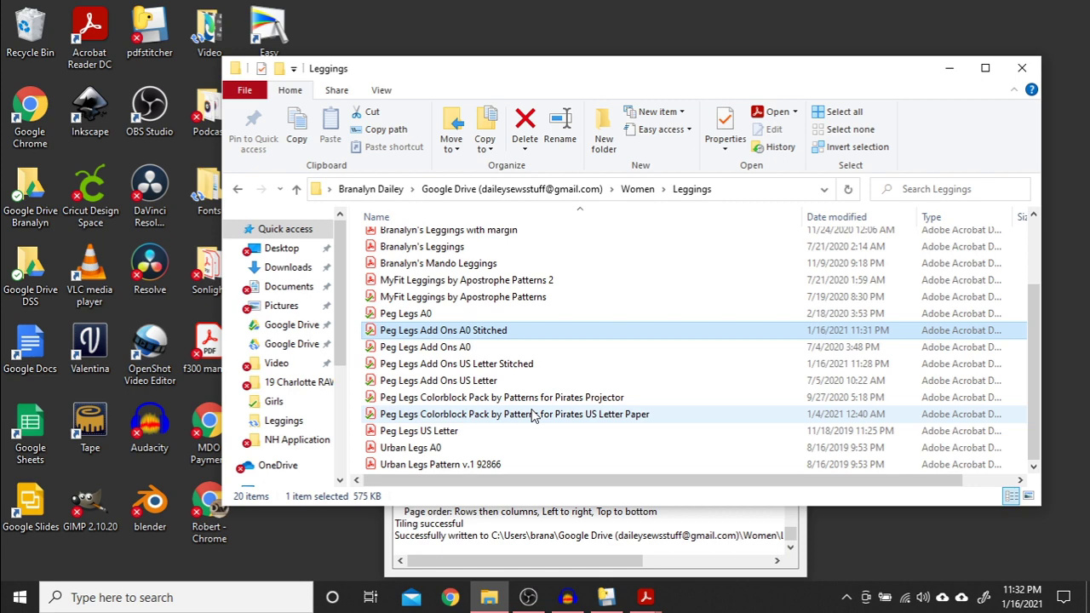
# Open Urban Legs Pattern v.1 92866.pdf and zoom out to 75% to see whole pages
pyautogui.click(625, 467)
pyautogui.doubleClick(624, 468)
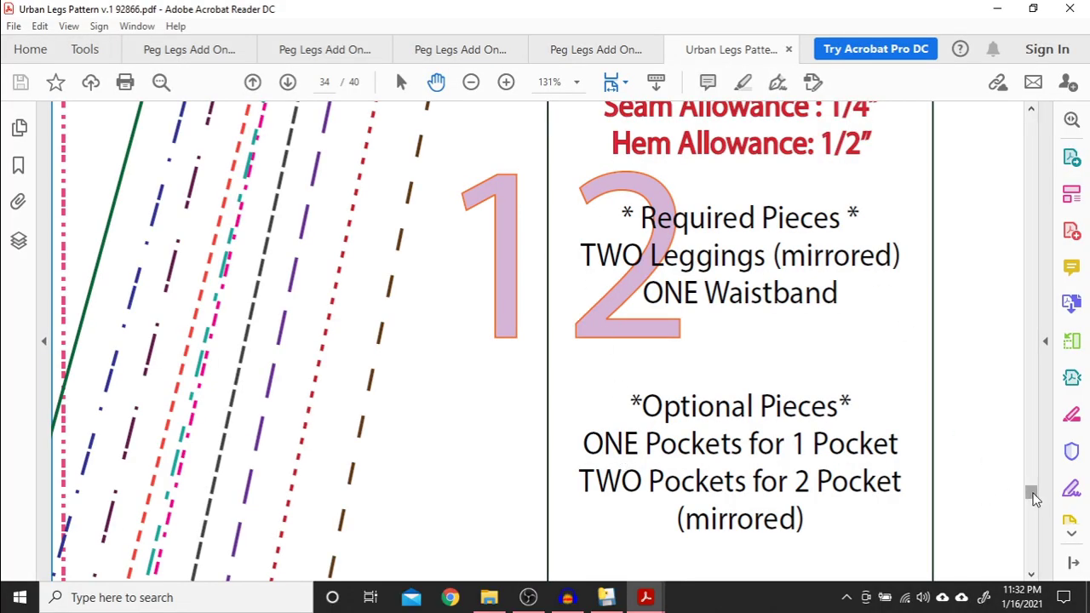
pyautogui.moveTo(1032, 492); pyautogui.dragTo(1045, 153)
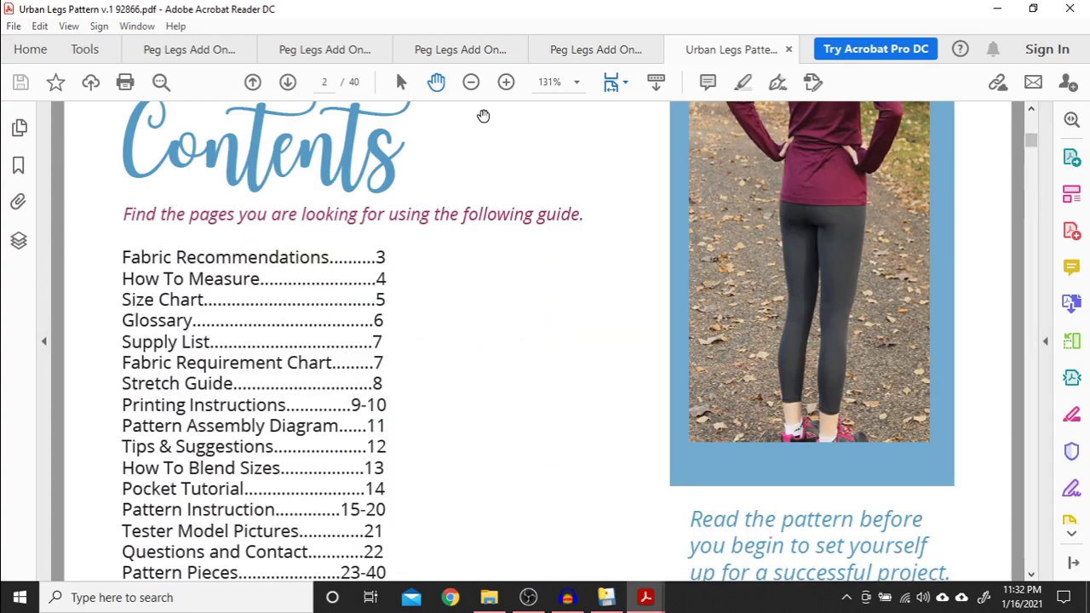
pyautogui.click(471, 81)
pyautogui.click(471, 82)
pyautogui.click(471, 82)
# Scroll through the 40-page pattern to confirm the pattern pages begin at page 23
pyautogui.scroll(-5, 567, 326)
pyautogui.scroll(-20, 567, 326)
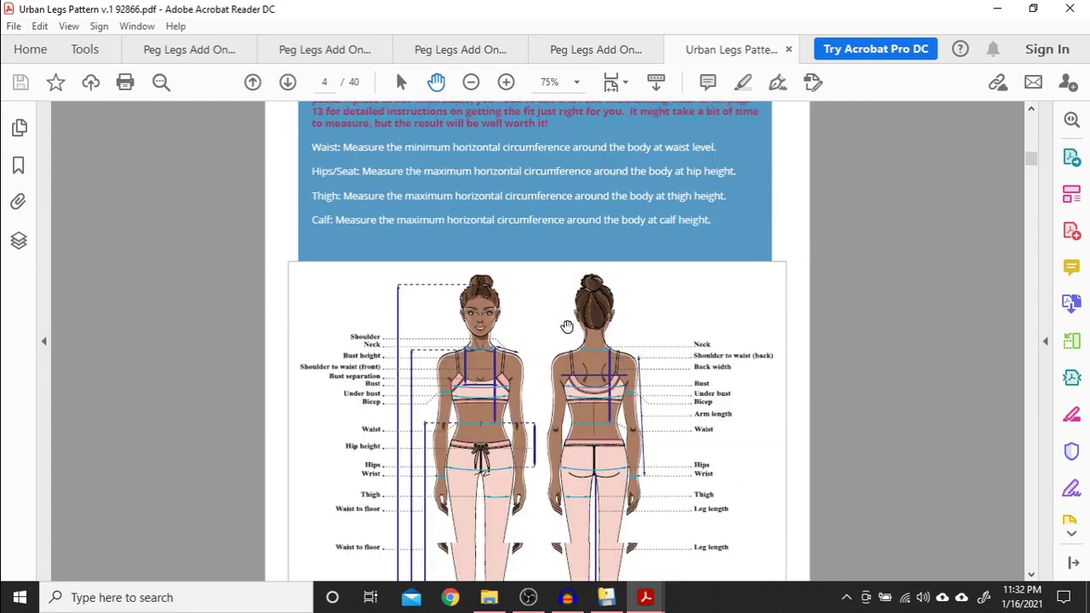
pyautogui.scroll(-20, 567, 327)
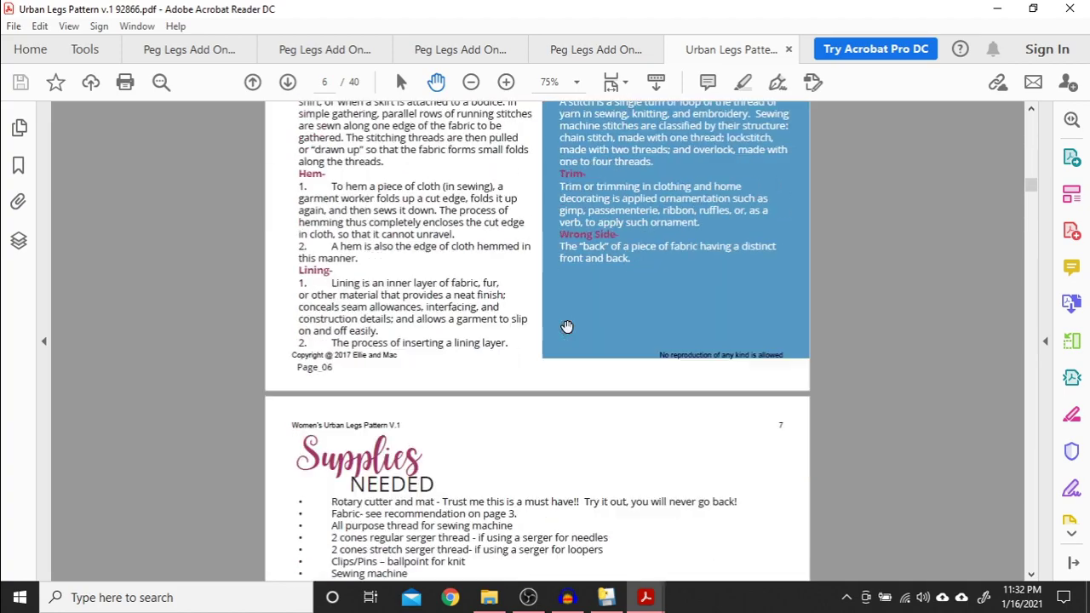
pyautogui.scroll(-20, 568, 326)
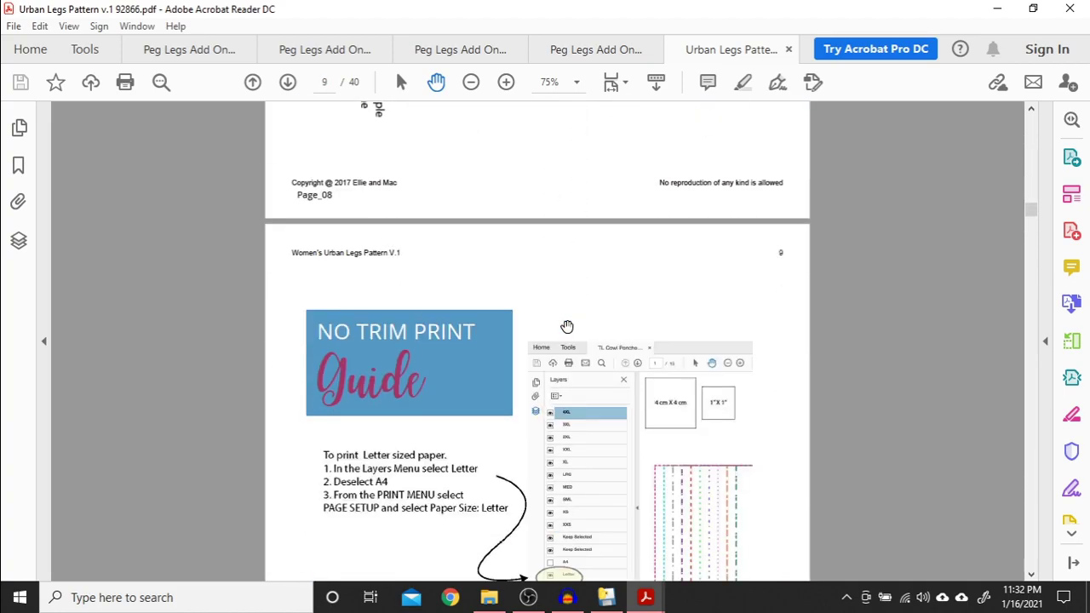
pyautogui.scroll(-10, 567, 326)
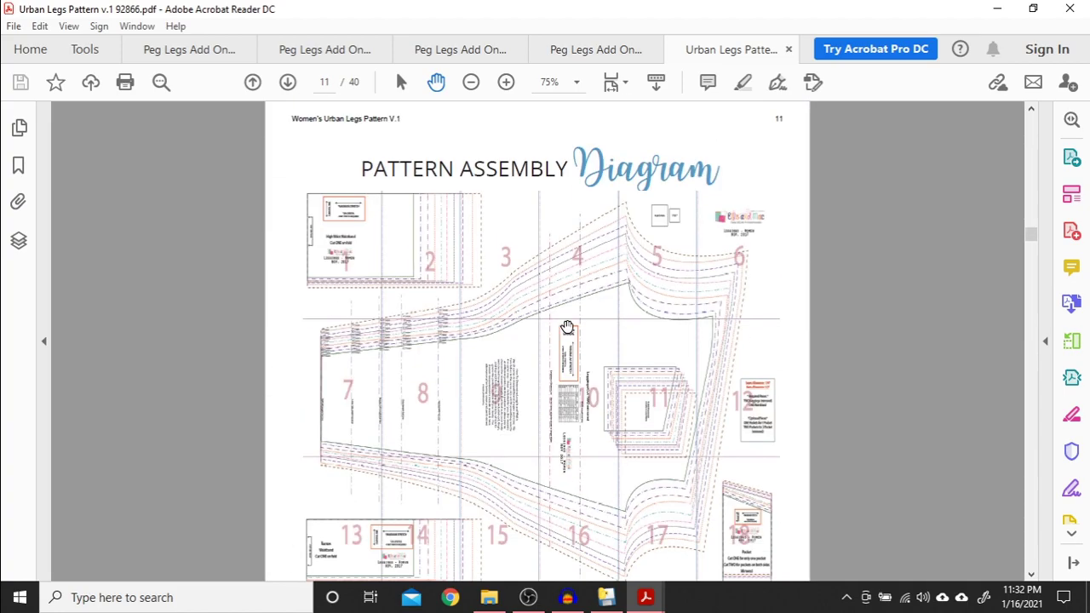
pyautogui.scroll(-4, 568, 326)
pyautogui.scroll(3, 566, 324)
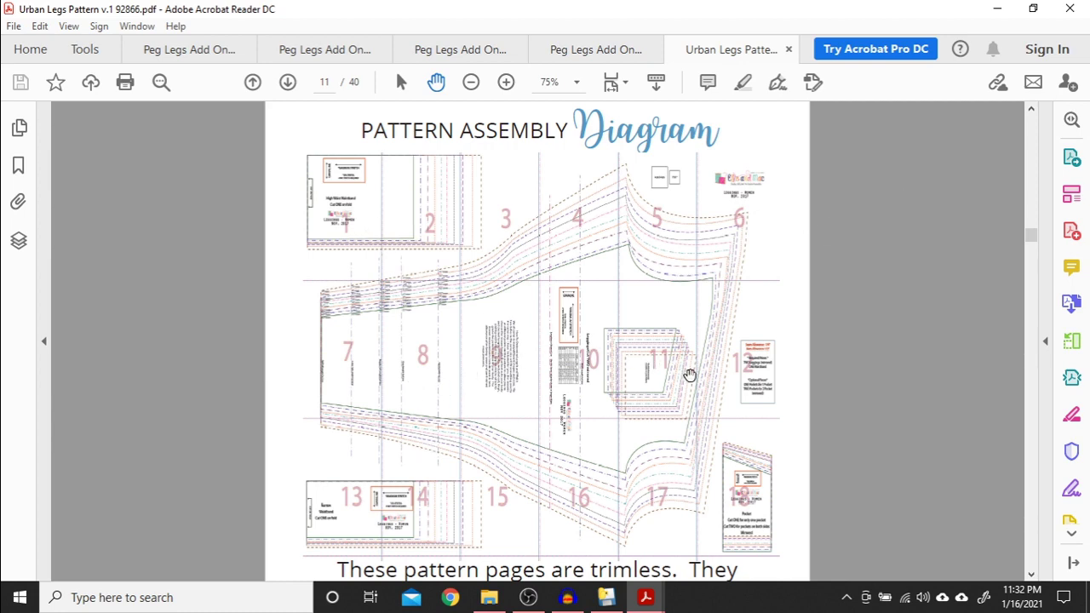
pyautogui.moveTo(1031, 241); pyautogui.dragTo(790, 363)
pyautogui.scroll(-3, 791, 362)
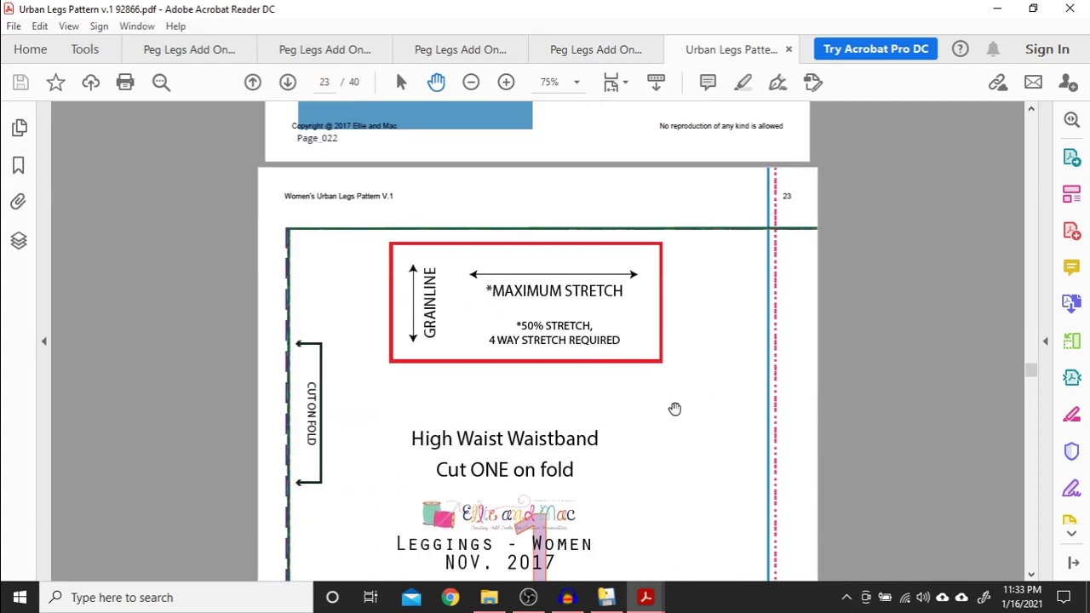
pyautogui.scroll(-1, 628, 455)
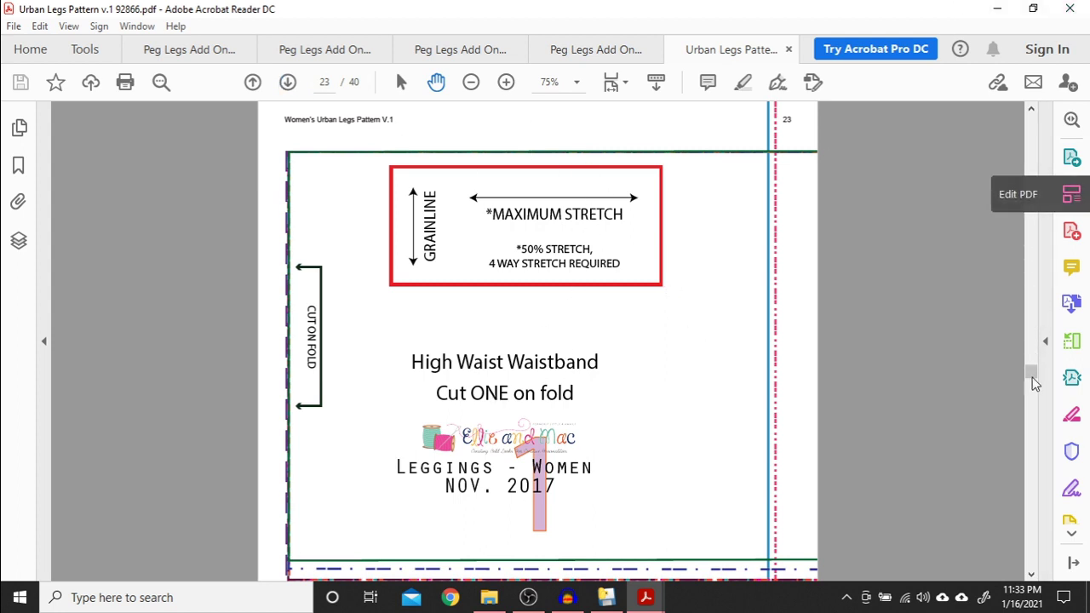
pyautogui.moveTo(1029, 370); pyautogui.dragTo(963, 224)
# Load Urban Legs Pattern v.1 92866.pdf from the Leggings folder as the stitcher's input
pyautogui.click(998, 8)
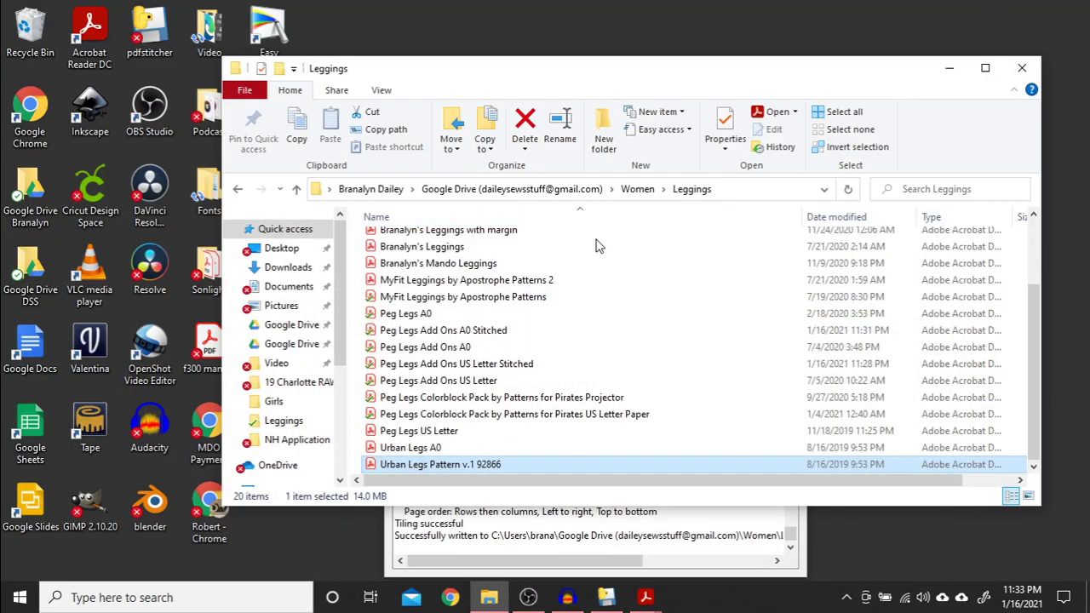
pyautogui.click(518, 529)
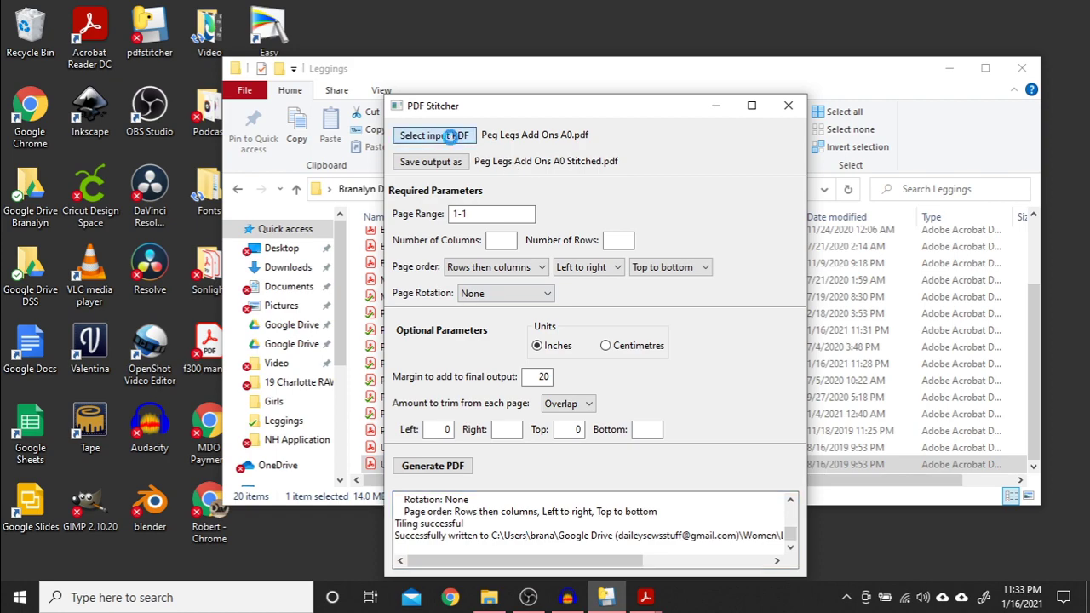
pyautogui.click(453, 141)
pyautogui.scroll(-2, 519, 315)
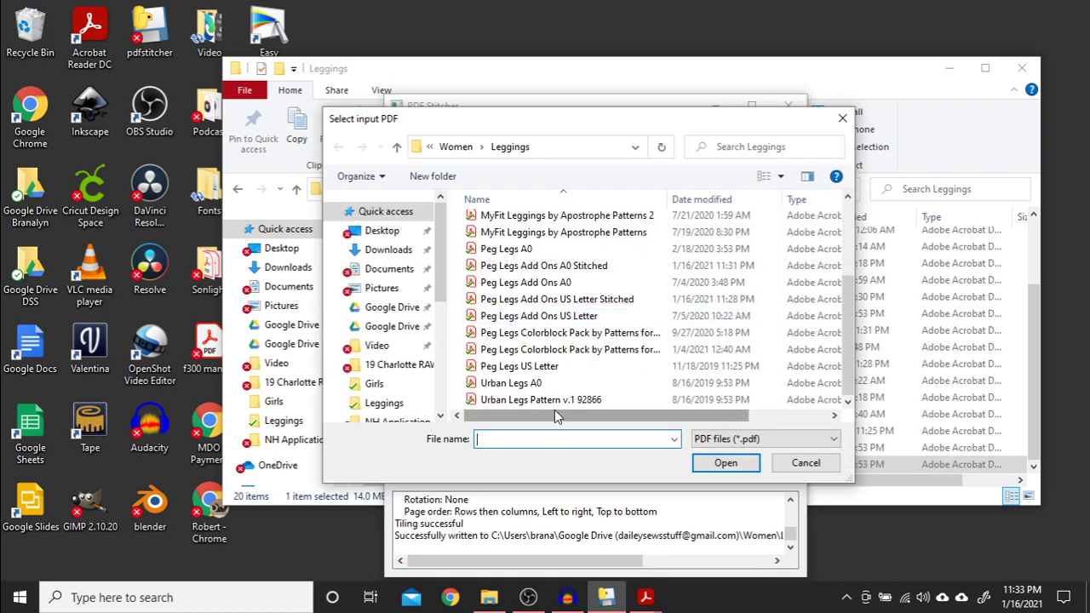
pyautogui.click(546, 400)
pyautogui.click(725, 463)
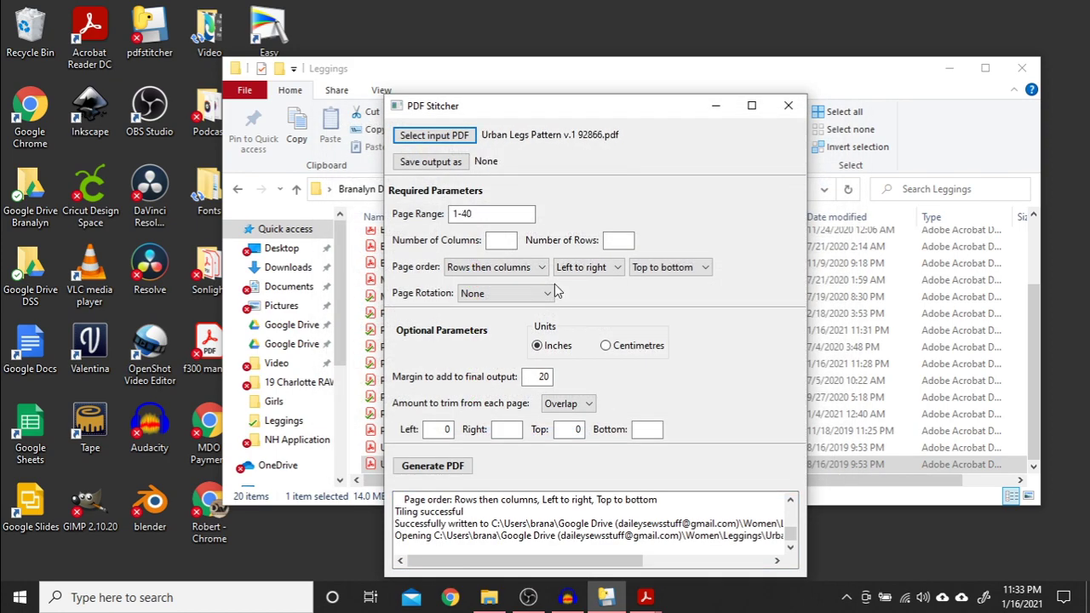
# Change the page range from 1-40 to 23-40
pyautogui.click(457, 214)
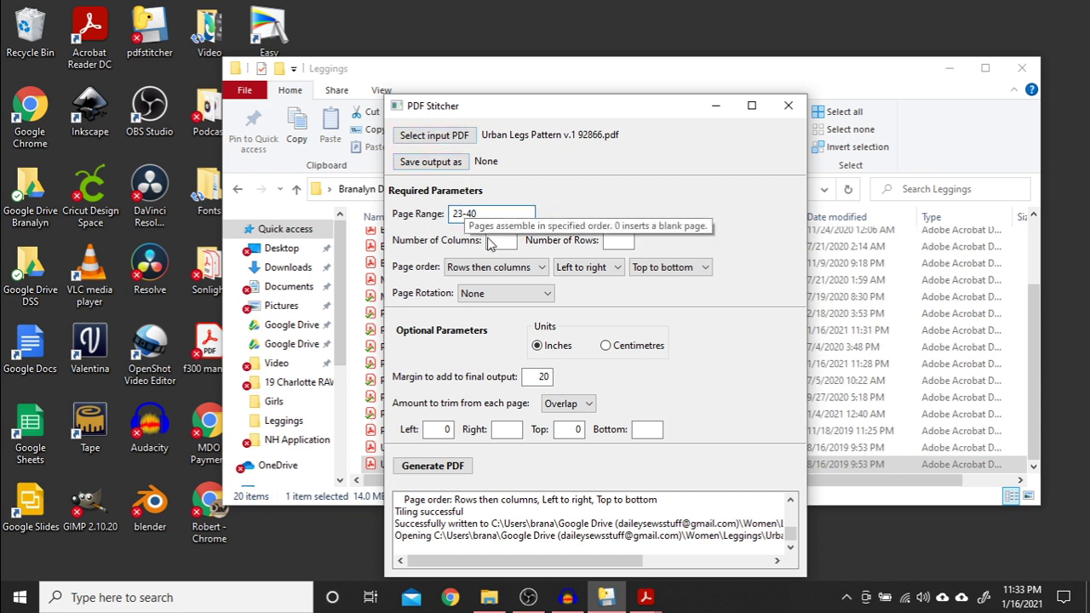
pyautogui.press('Tab')
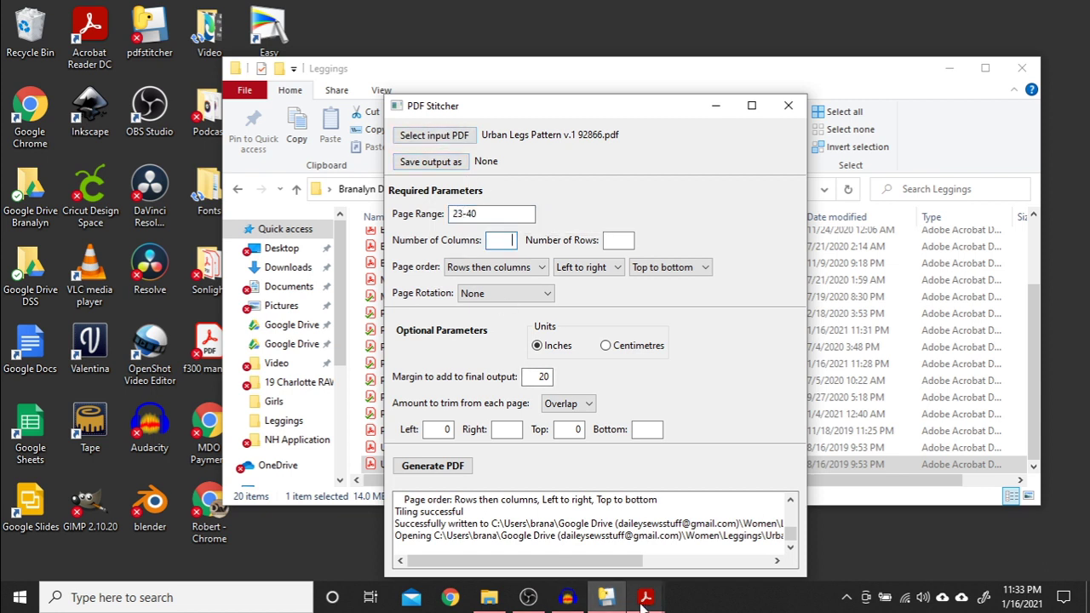
pyautogui.moveTo(643, 605)
pyautogui.click(988, 523)
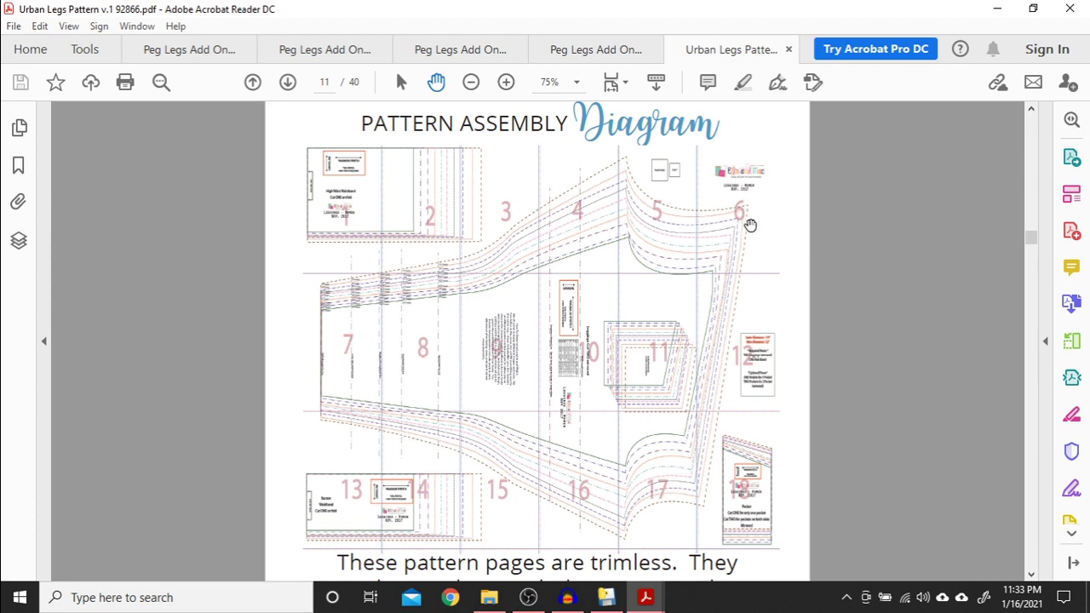
# Enter 6 columns and 3 rows, checking each against the Acrobat assembly diagram
pyautogui.click(607, 597)
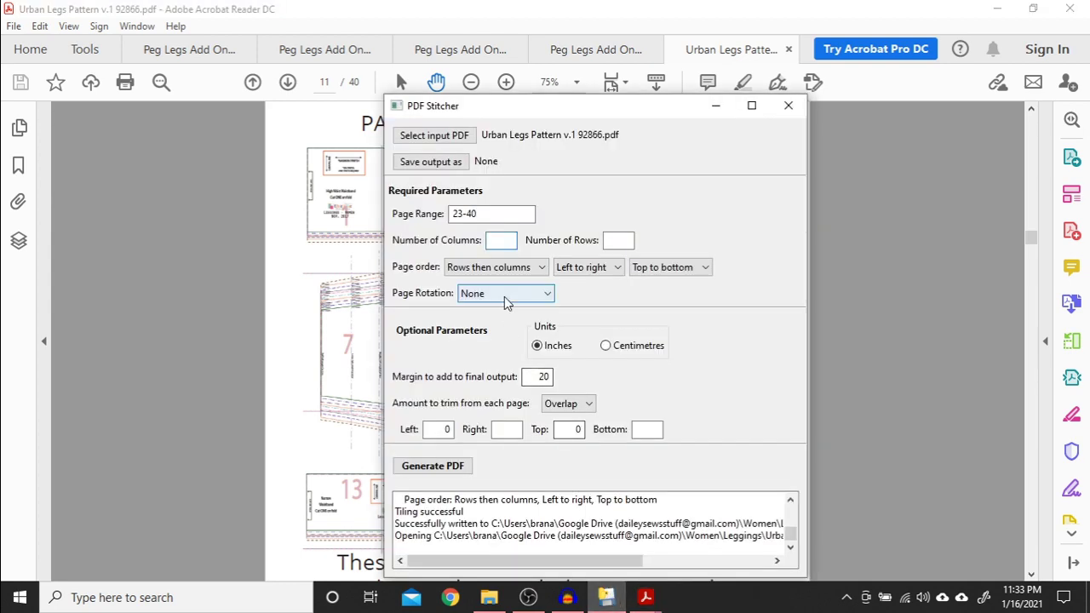
pyautogui.write('6')
pyautogui.click(882, 253)
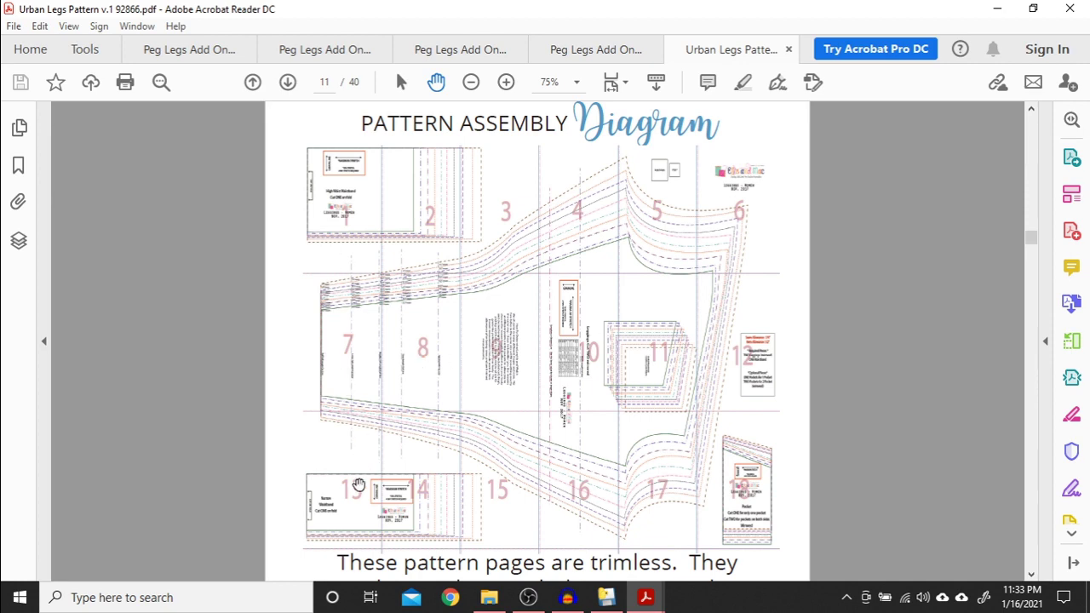
pyautogui.click(607, 597)
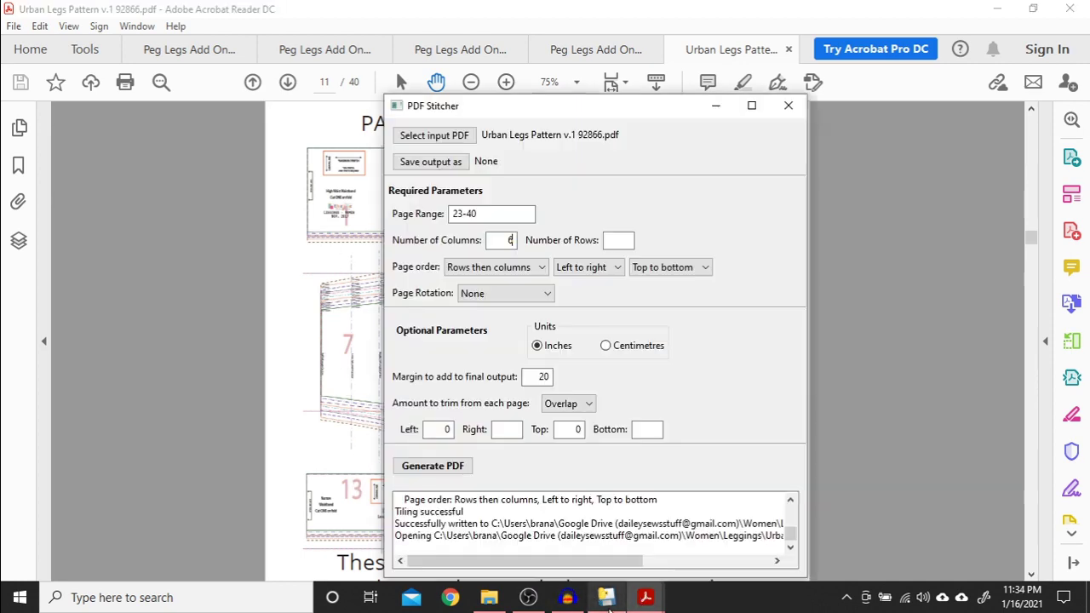
pyautogui.click(621, 240)
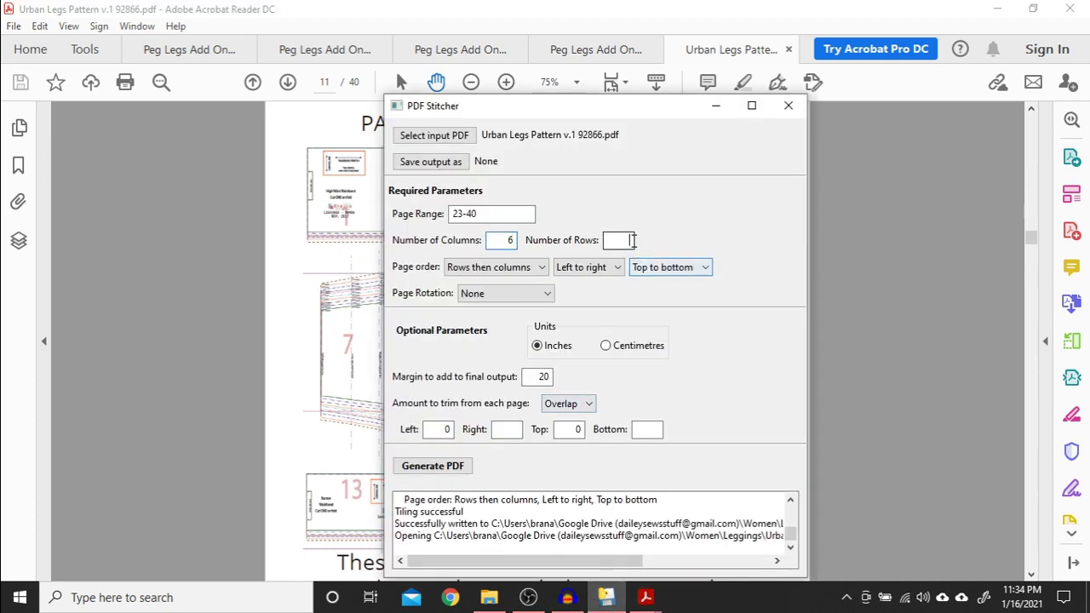
pyautogui.write('3')
pyautogui.click(947, 240)
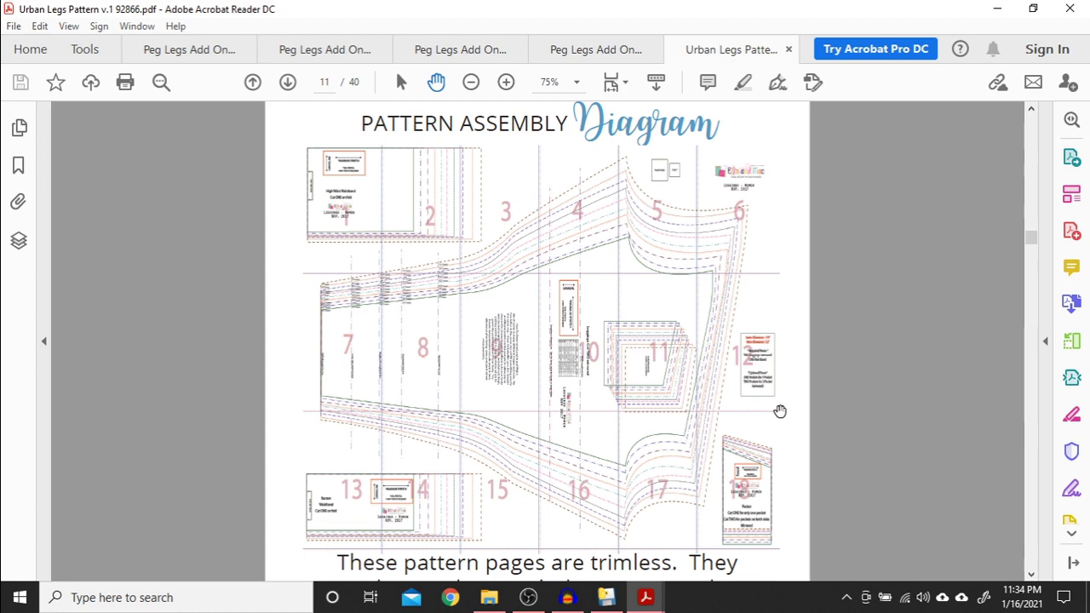
pyautogui.click(607, 597)
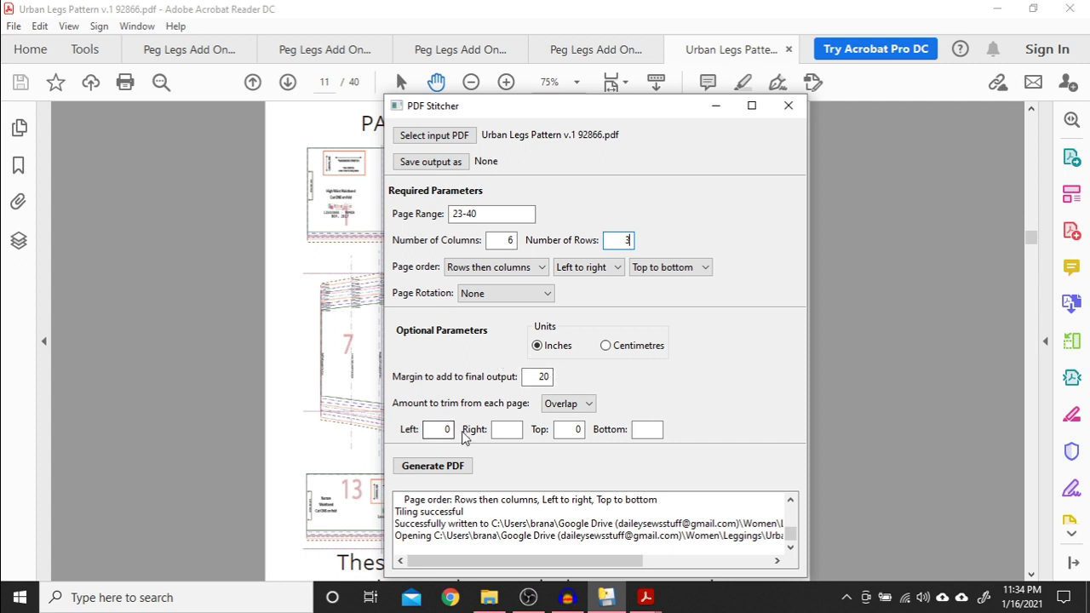
pyautogui.click(214, 305)
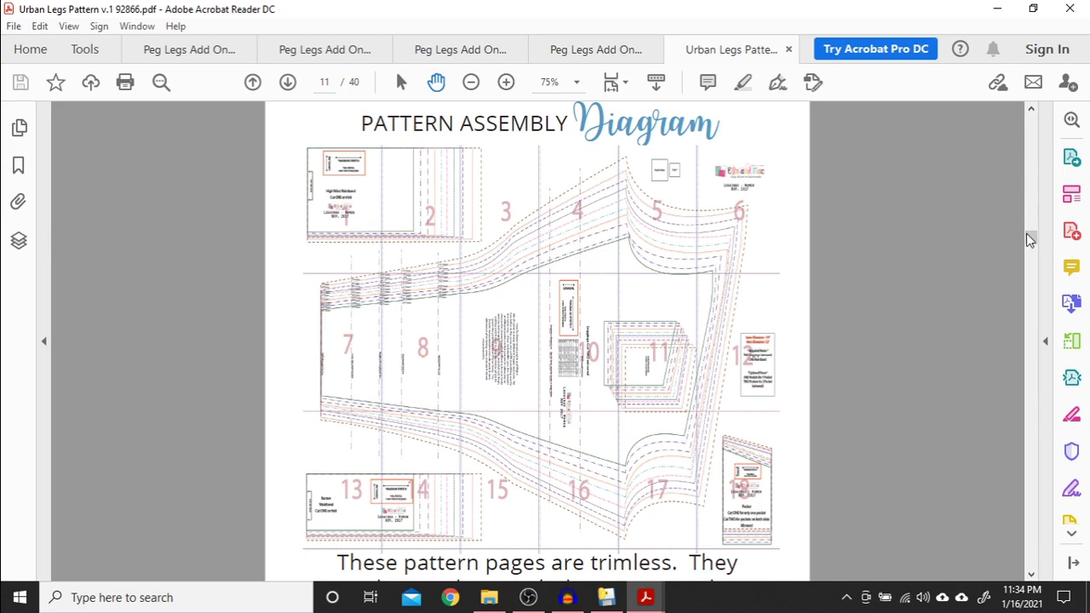
# Scroll the pattern to page 30, then set the stitcher's trim mode to Trim
pyautogui.moveTo(1033, 239); pyautogui.dragTo(993, 449)
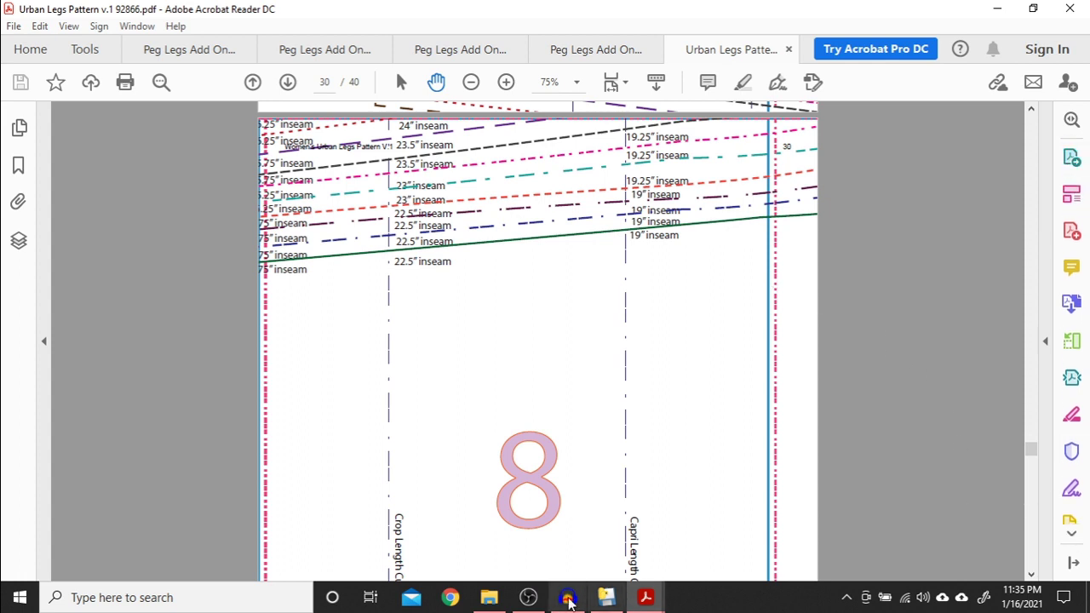
pyautogui.click(606, 599)
pyautogui.click(579, 404)
pyautogui.click(584, 433)
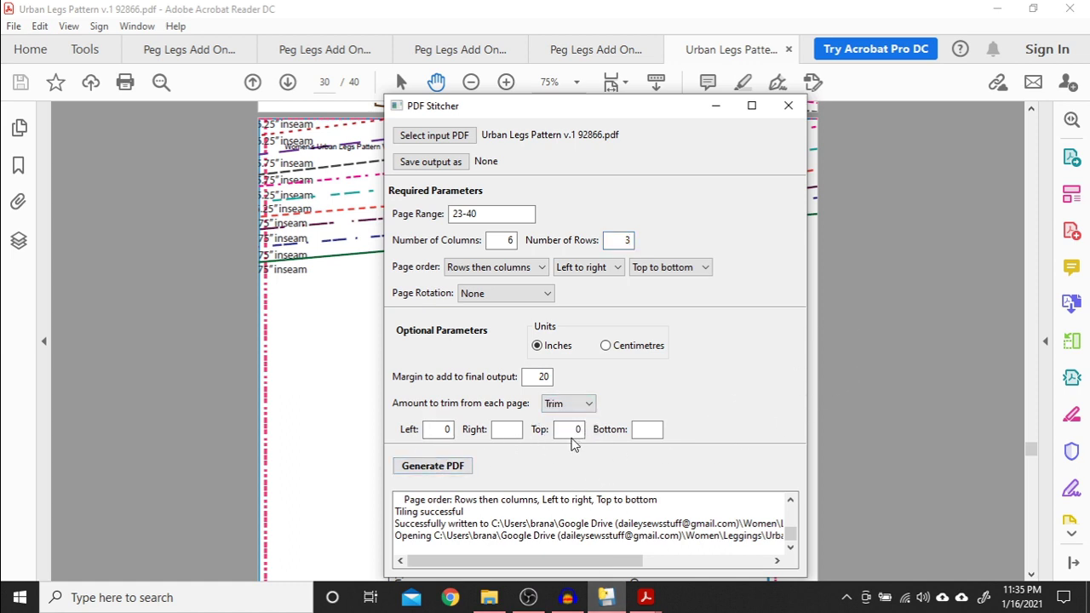
# Select the Left trim field, then open Acrobat's Tools view beside page 30
pyautogui.click(415, 436)
pyautogui.click(979, 306)
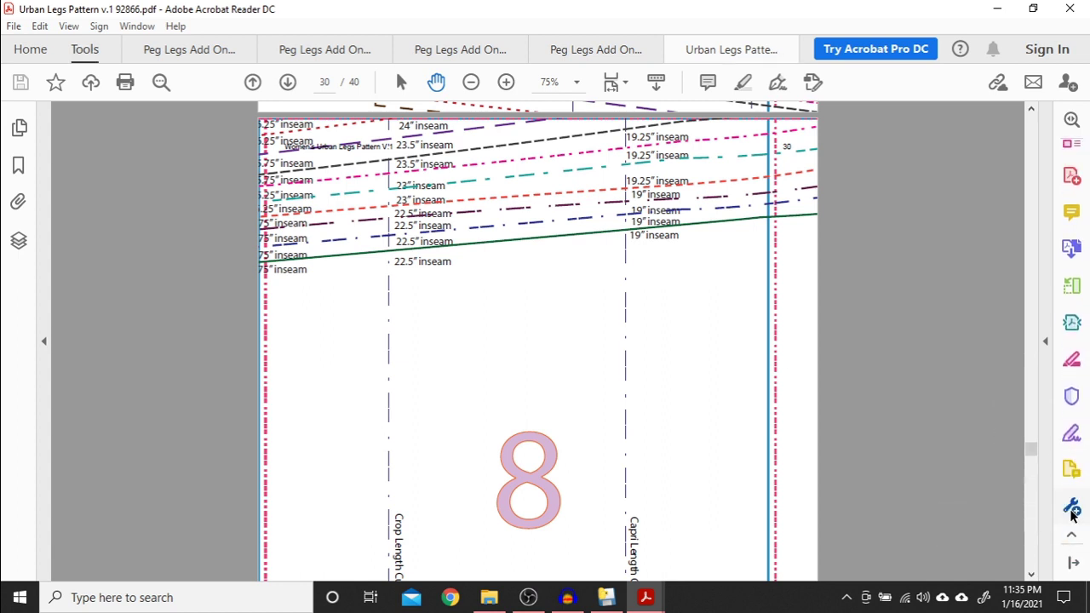
pyautogui.click(1071, 518)
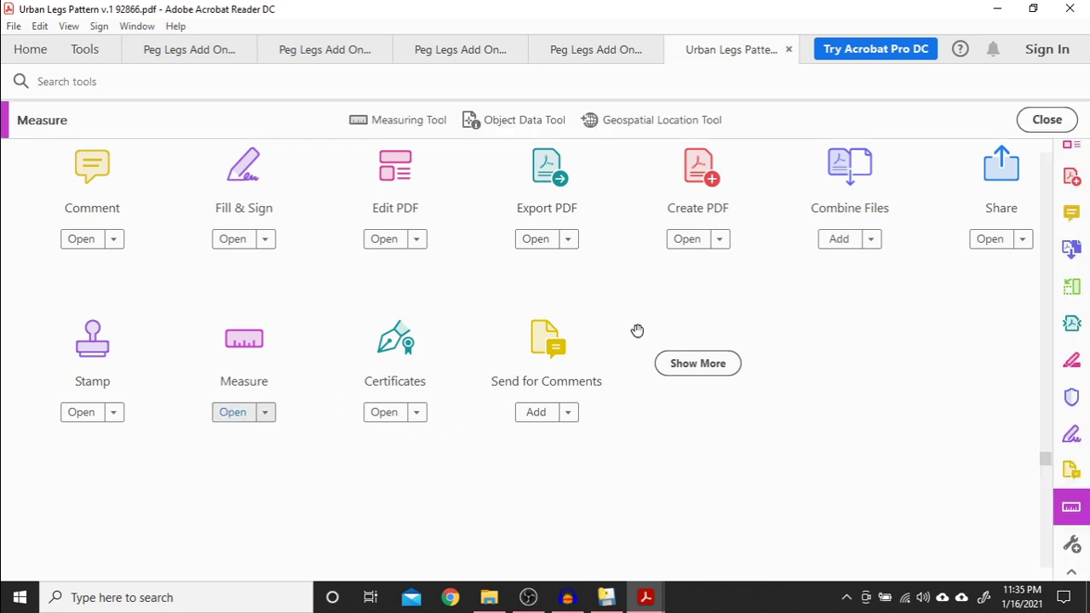
# Measure the strip from page 30's blue trim line to the right edge: 0.88 in
pyautogui.click(233, 413)
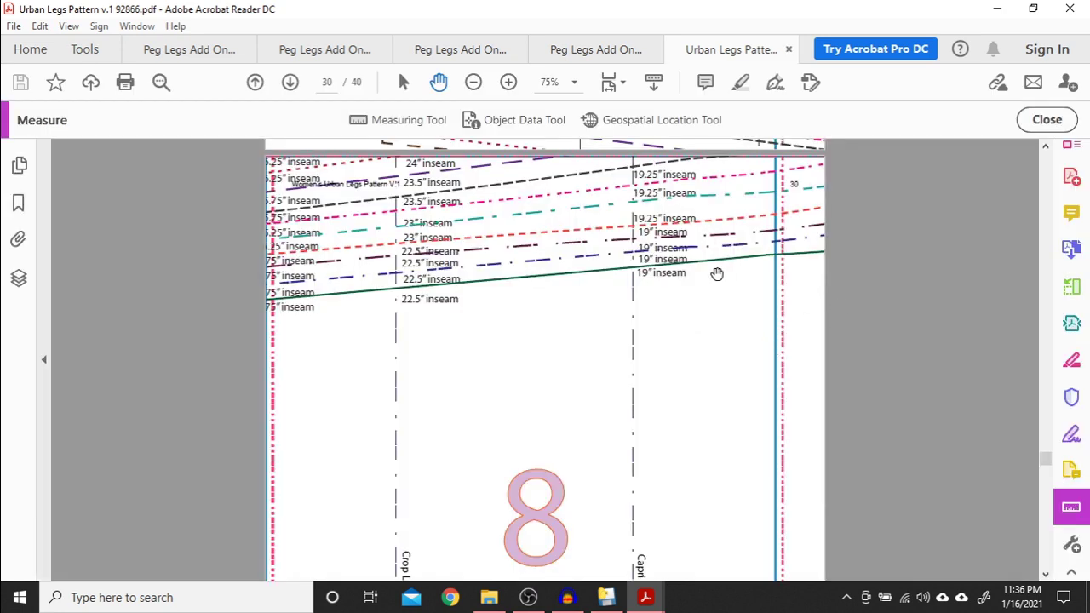
pyautogui.click(406, 124)
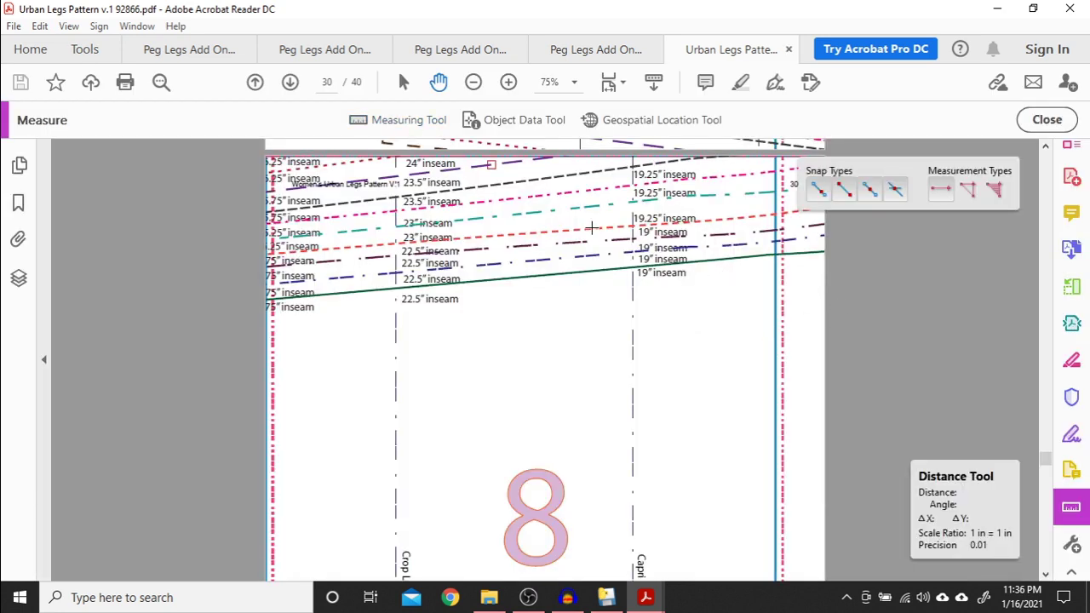
pyautogui.click(774, 383)
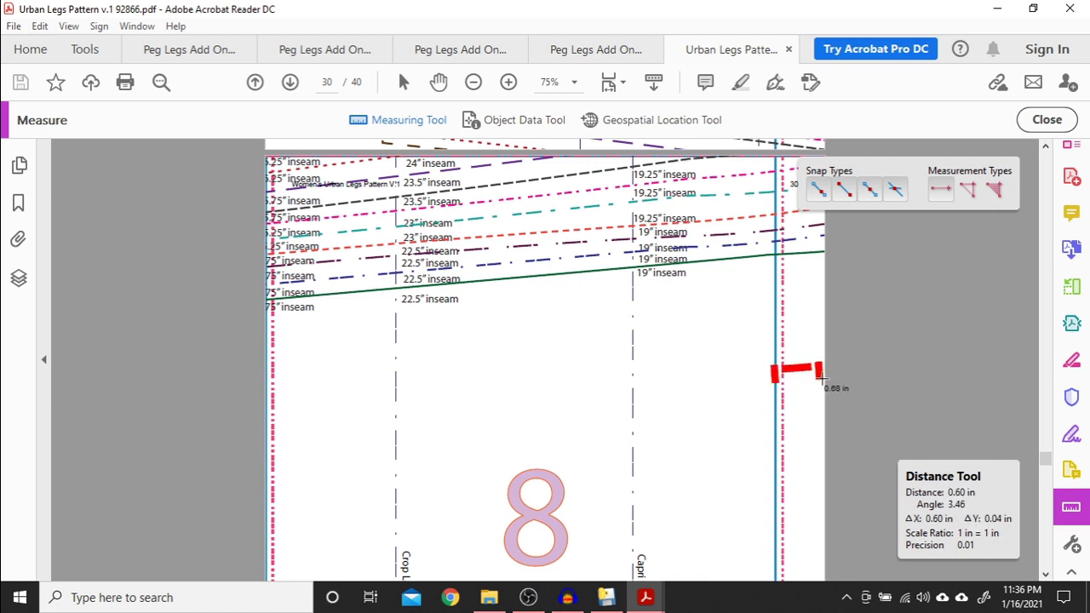
pyautogui.click(823, 382)
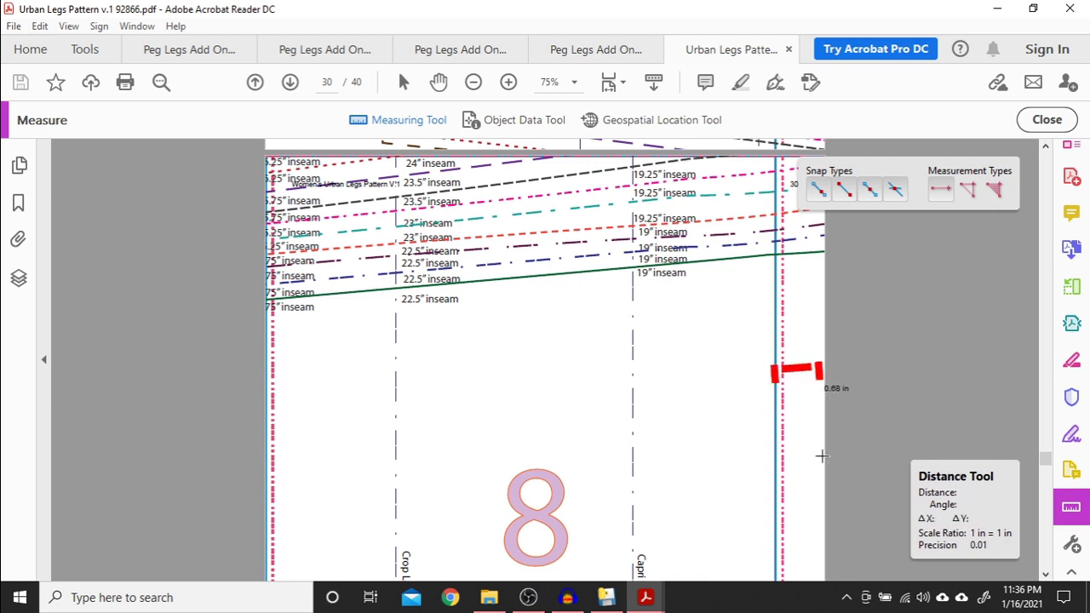
pyautogui.click(825, 375)
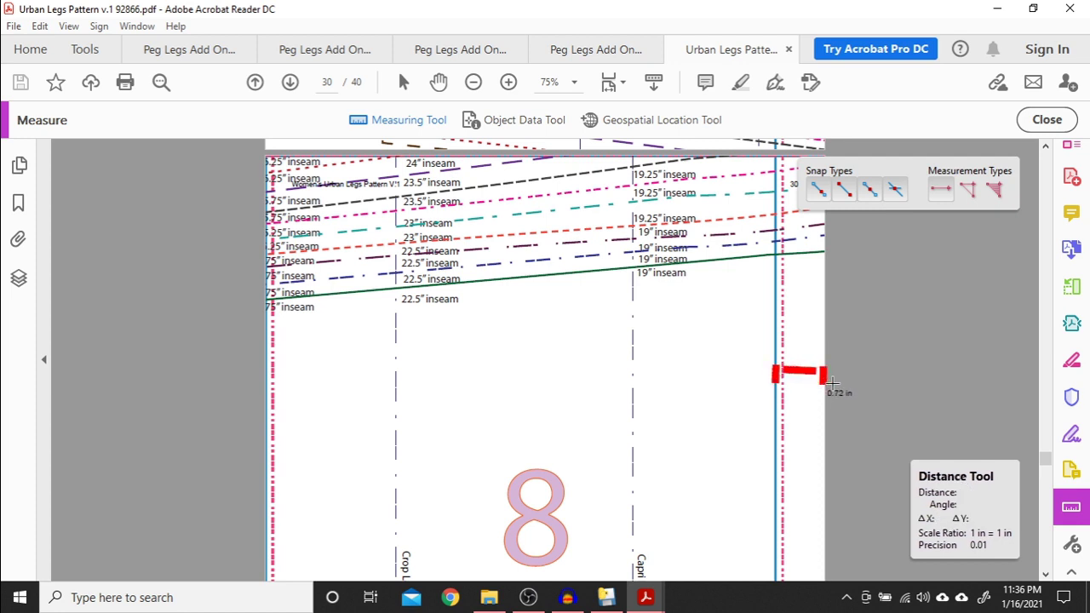
pyautogui.rightClick(832, 384)
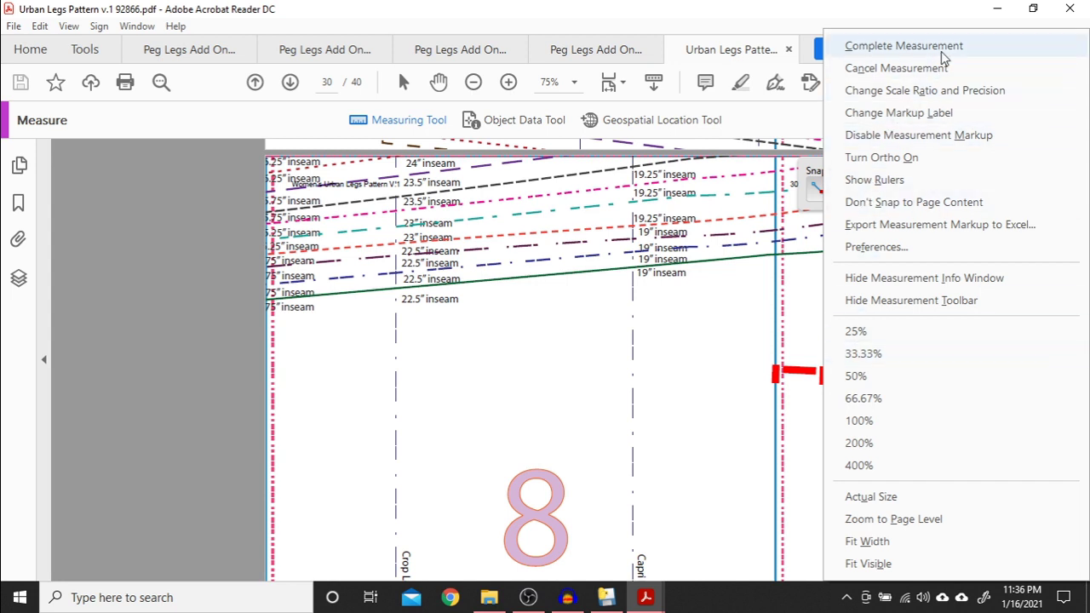
pyautogui.click(944, 48)
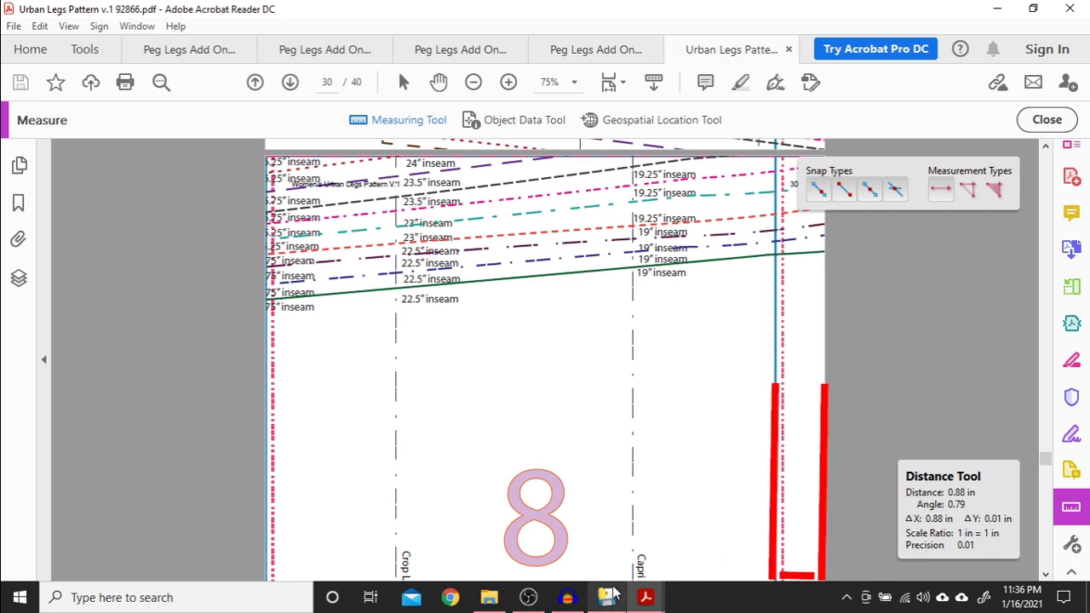
pyautogui.rightClick(808, 387)
pyautogui.click(859, 44)
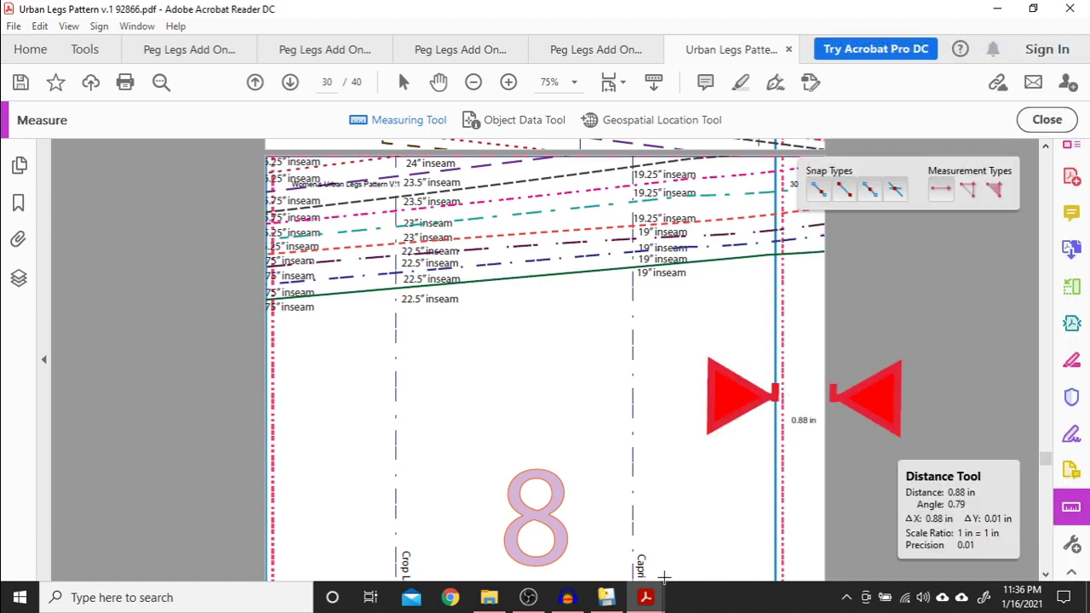
pyautogui.click(607, 597)
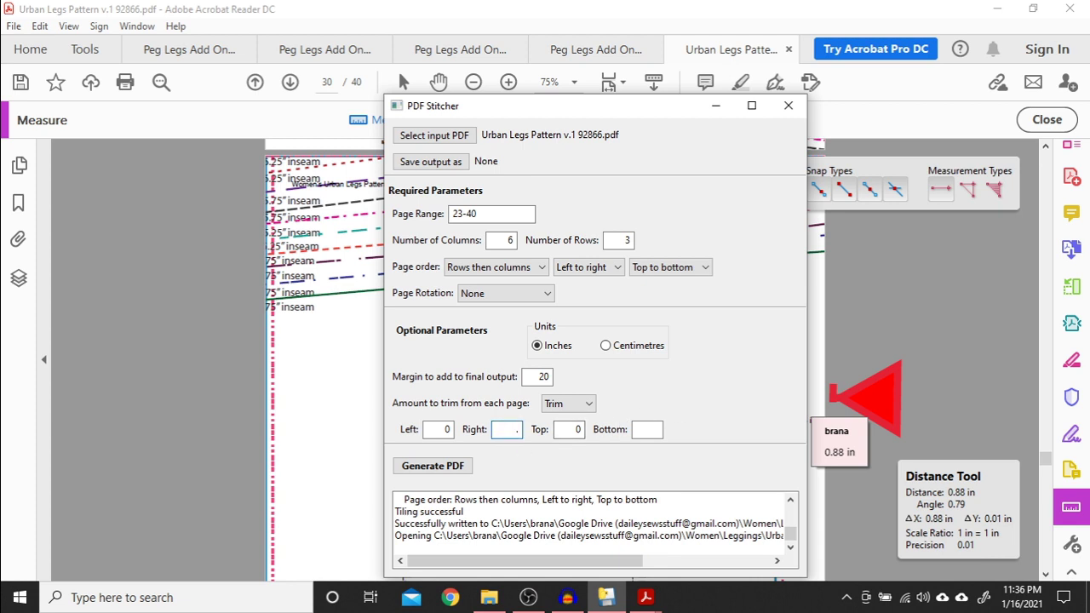
# Measure the page's 0.73 in bottom margin and enter .73 as the bottom trim
pyautogui.click(818, 422)
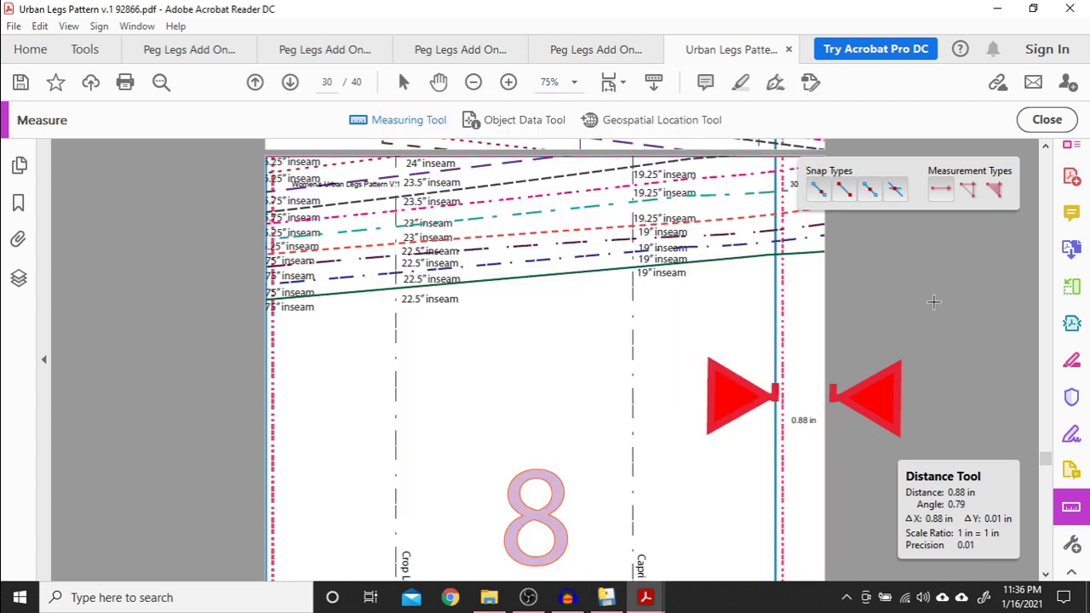
pyautogui.scroll(-5, 672, 461)
pyautogui.scroll(-5, 672, 461)
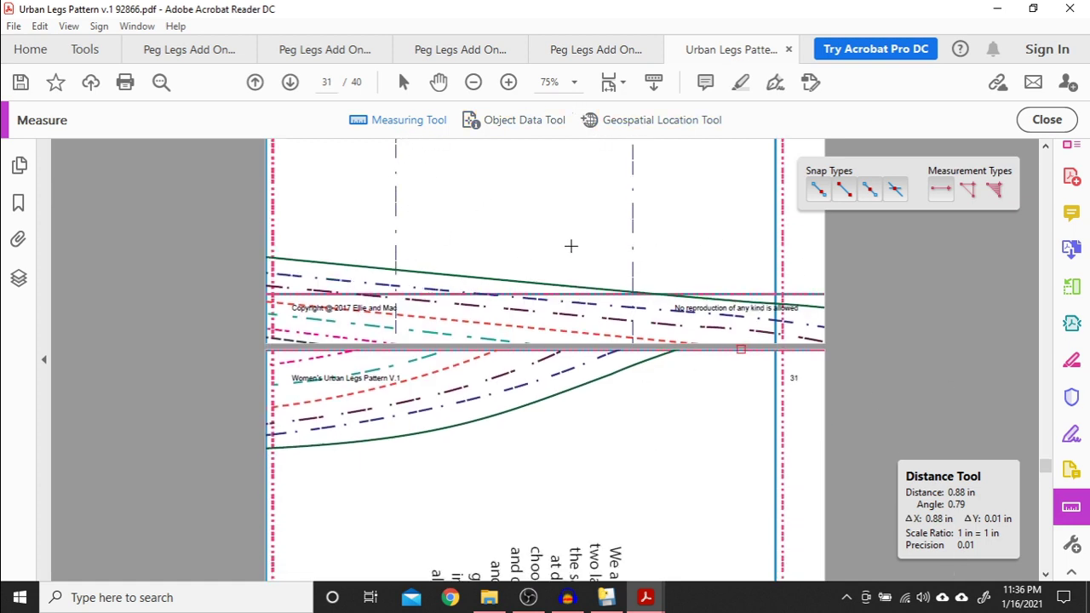
pyautogui.click(757, 294)
pyautogui.click(754, 345)
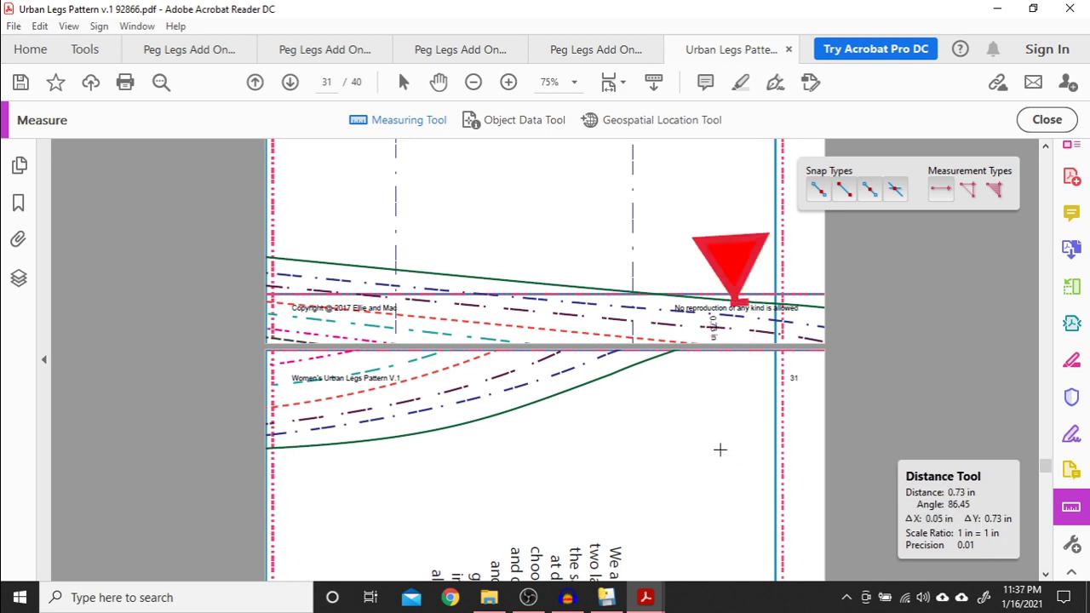
pyautogui.scroll(2, 720, 450)
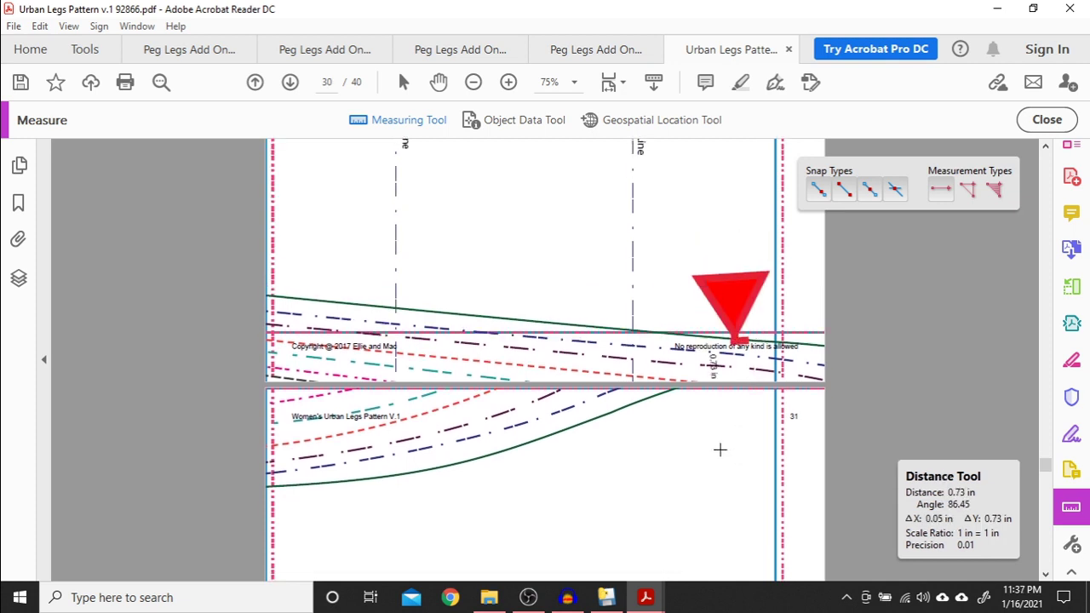
pyautogui.click(615, 601)
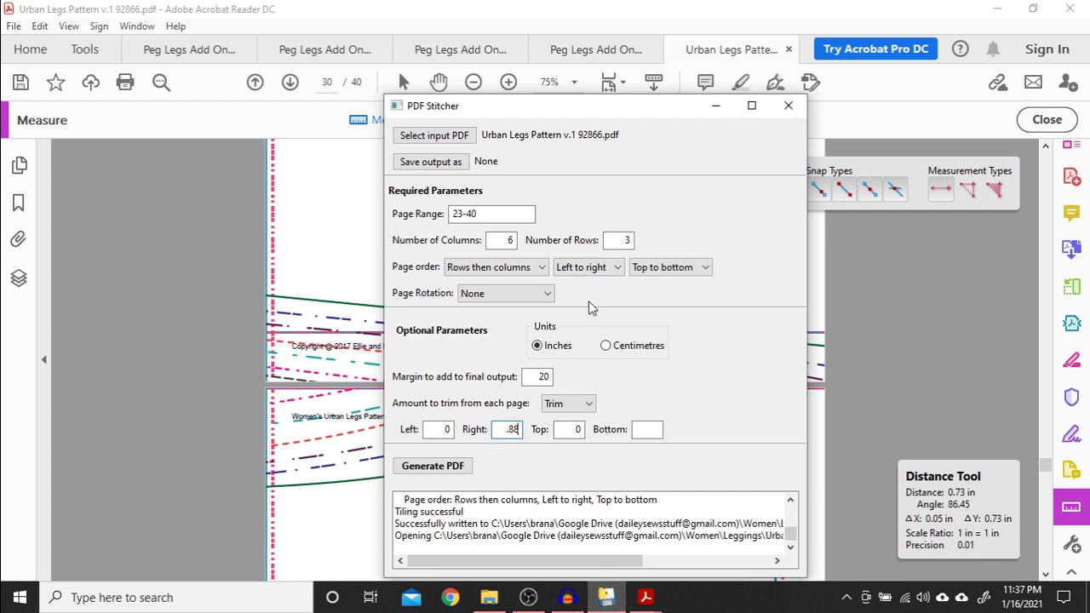
pyautogui.click(653, 432)
# Save the output as 'Urban Legs Pattern Stitched' in Leggings and open the resulting PDF
pyautogui.click(432, 466)
pyautogui.scroll(-5, 600, 341)
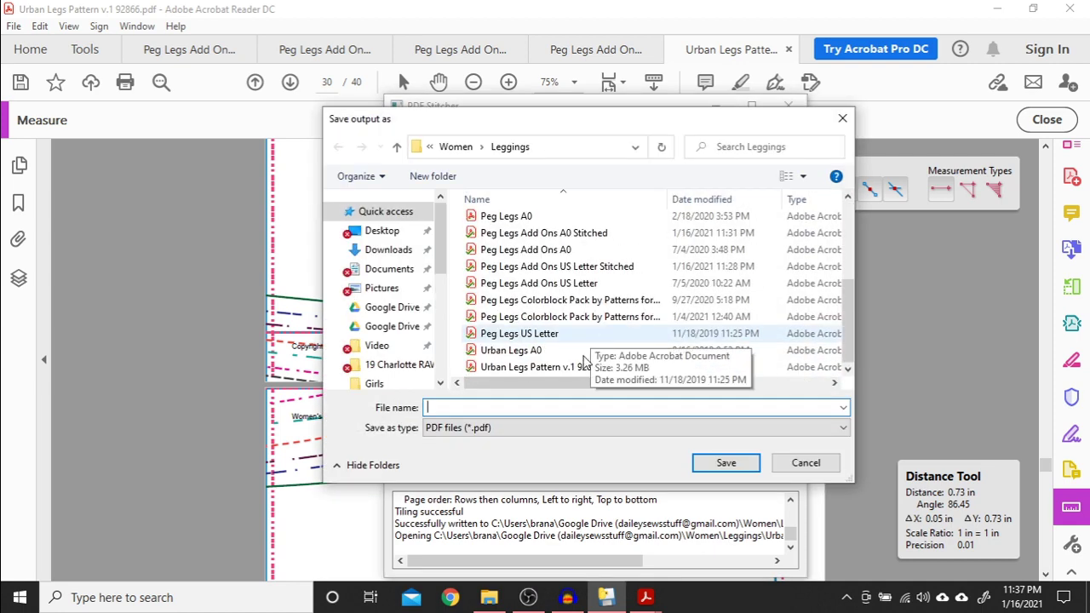
pyautogui.click(572, 366)
pyautogui.click(566, 408)
pyautogui.moveTo(566, 408); pyautogui.dragTo(516, 408)
pyautogui.write('S')
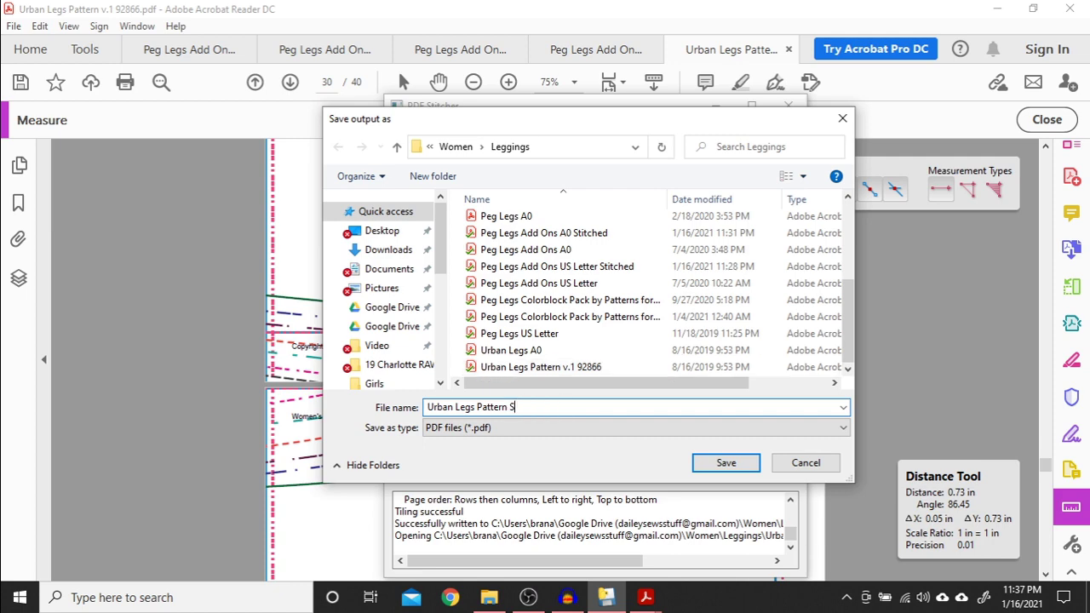
pyautogui.write('titched')
pyautogui.press('Return')
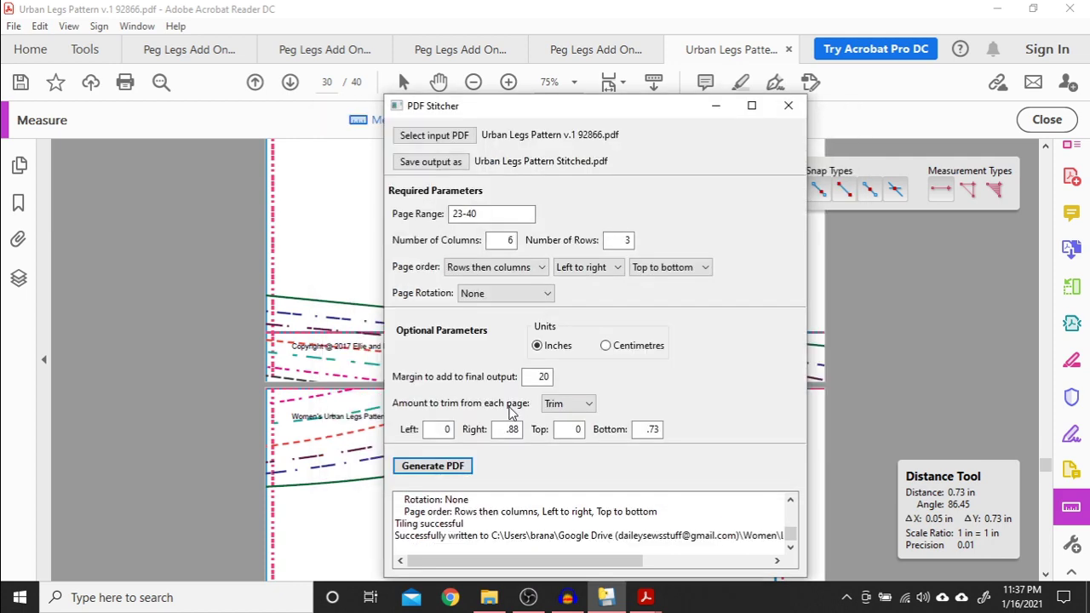
pyautogui.click(489, 598)
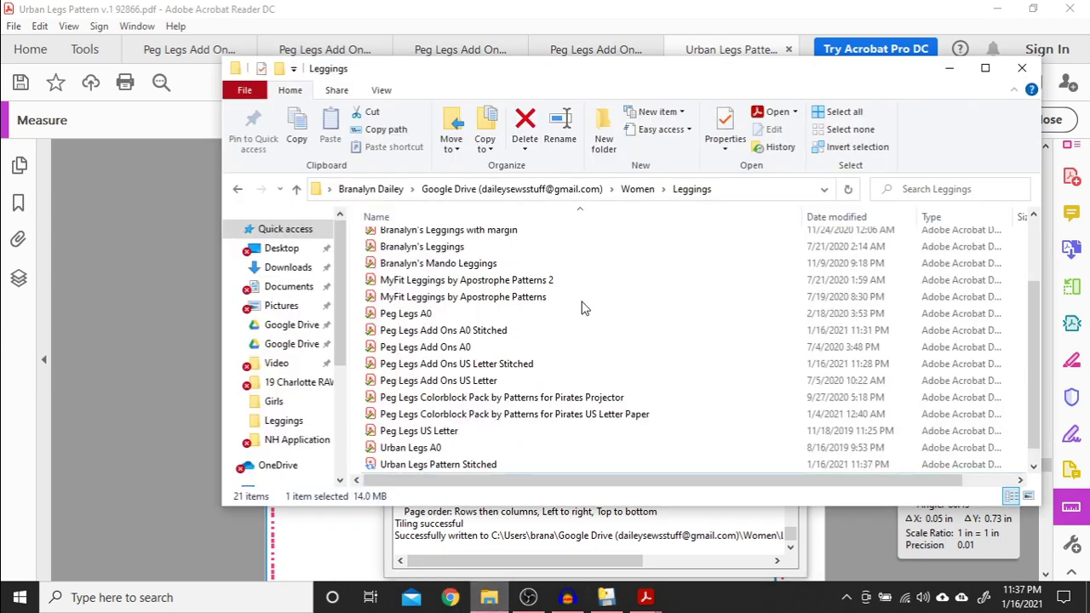
pyautogui.click(500, 453)
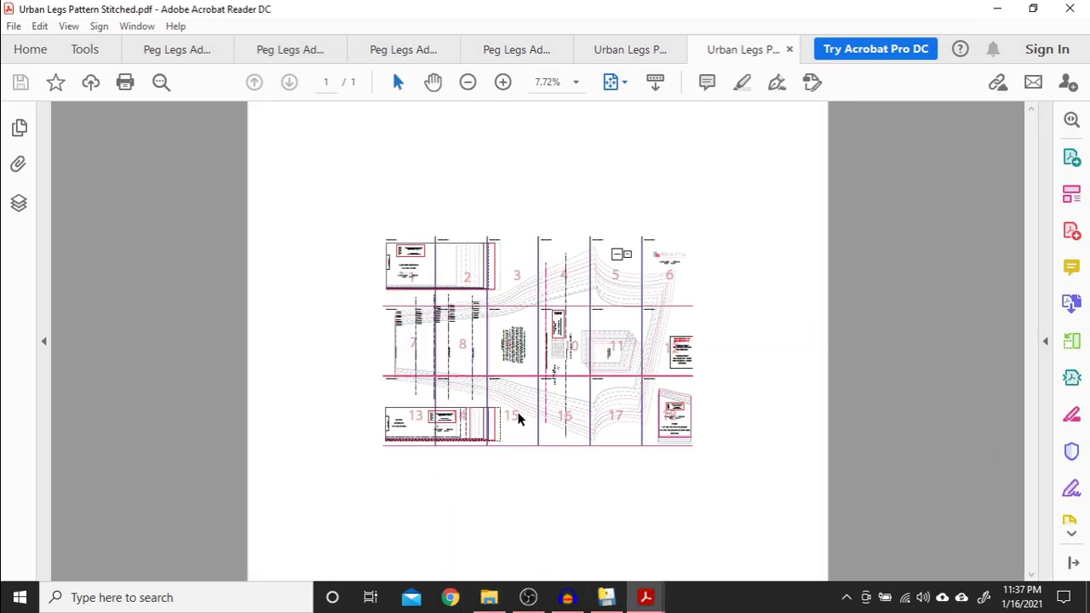
pyautogui.click(503, 83)
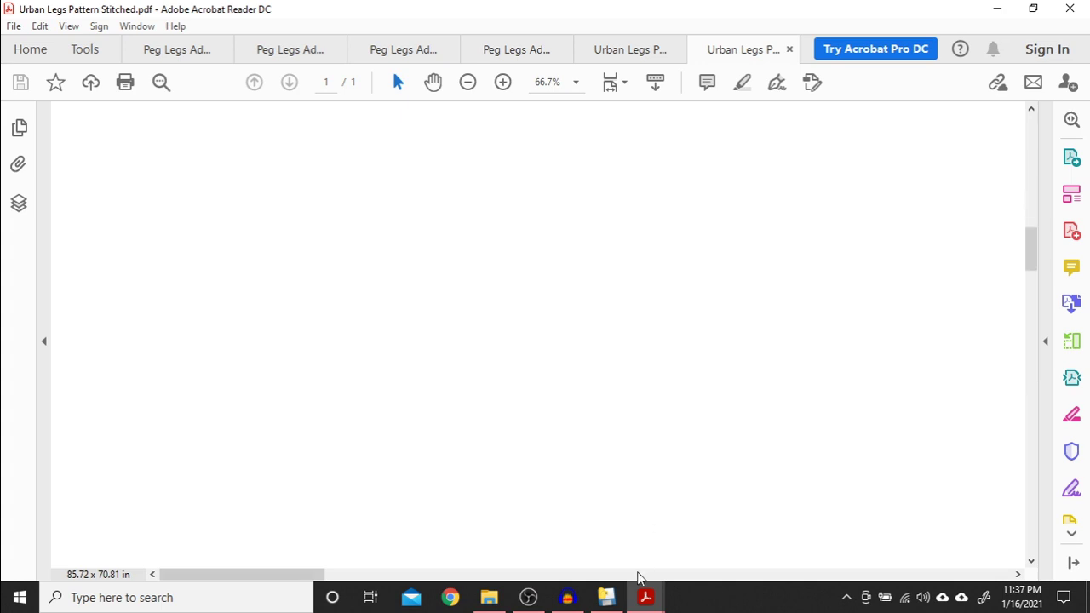
pyautogui.click(640, 574)
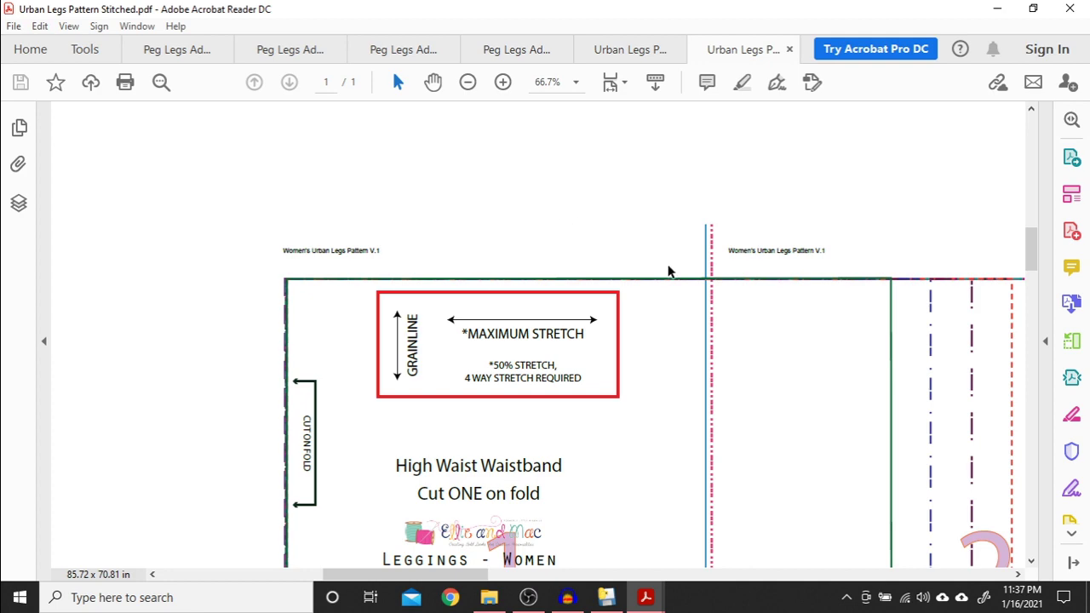
pyautogui.scroll(-4, 641, 291)
pyautogui.hscroll(5, 511, 290)
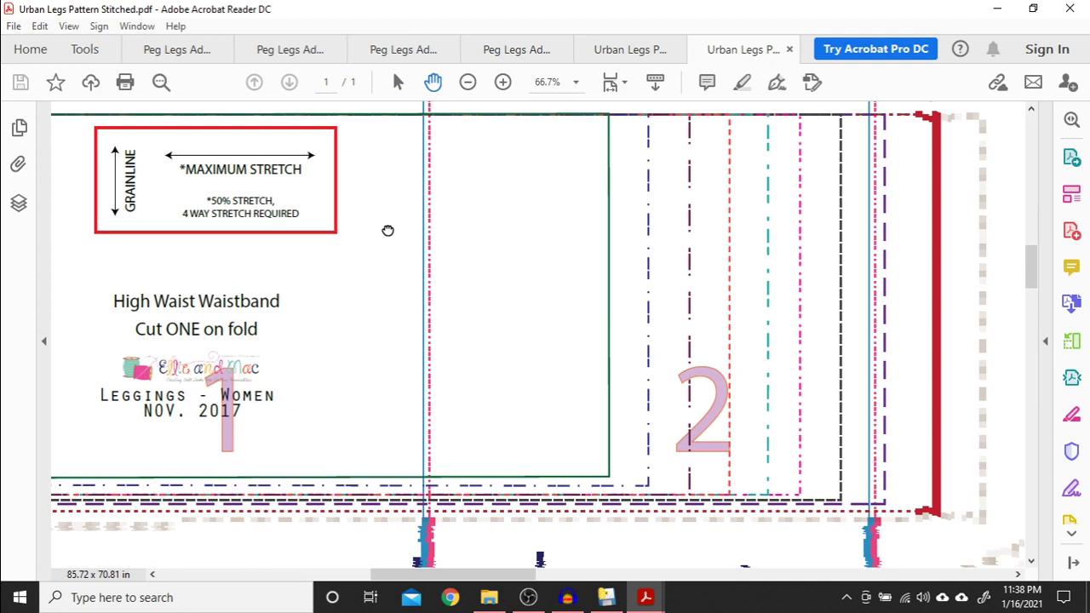
pyautogui.moveTo(413, 419); pyautogui.dragTo(523, 238)
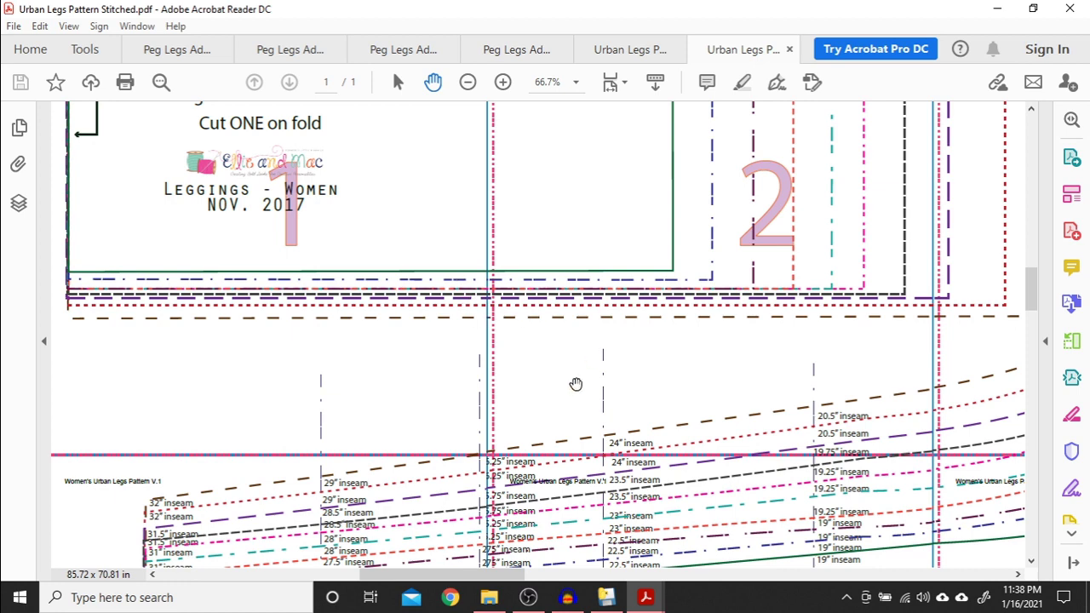
pyautogui.moveTo(573, 389); pyautogui.dragTo(577, 304)
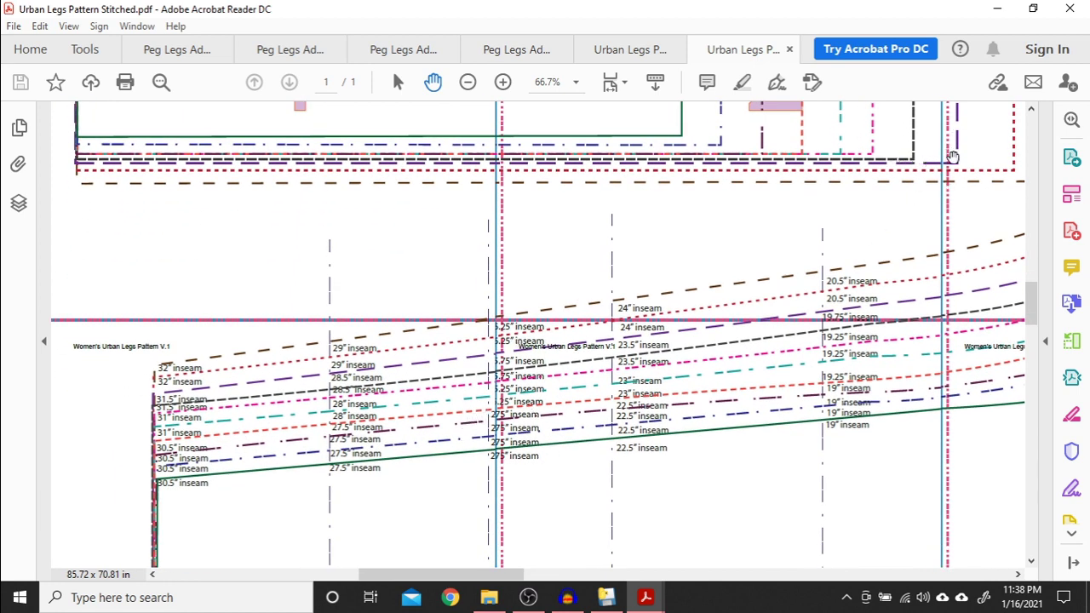
pyautogui.moveTo(754, 492); pyautogui.dragTo(590, 211)
pyautogui.scroll(-5, 596, 475)
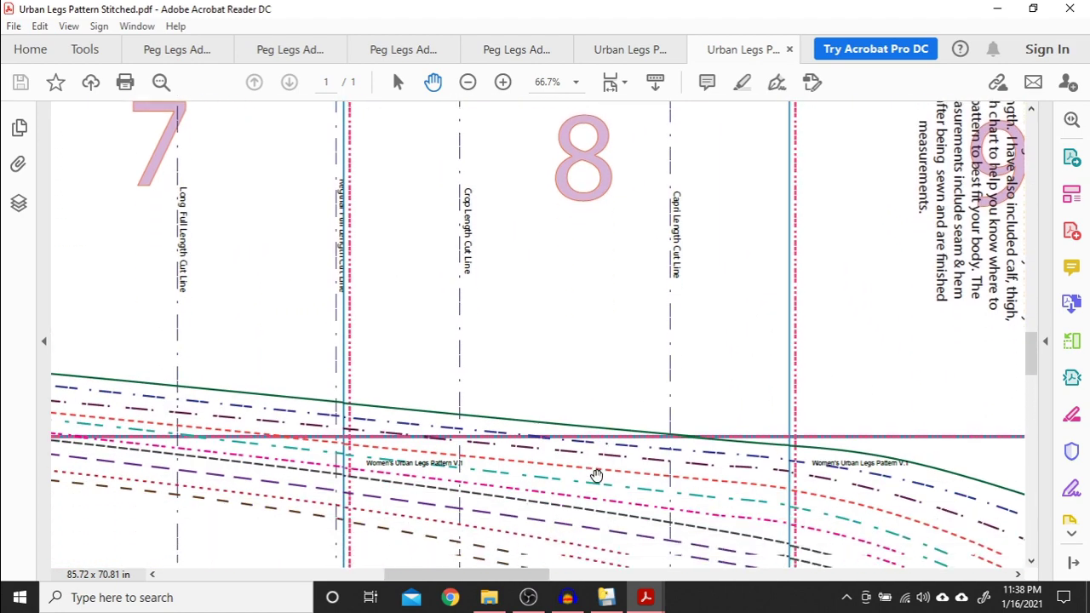
pyautogui.scroll(-2, 596, 475)
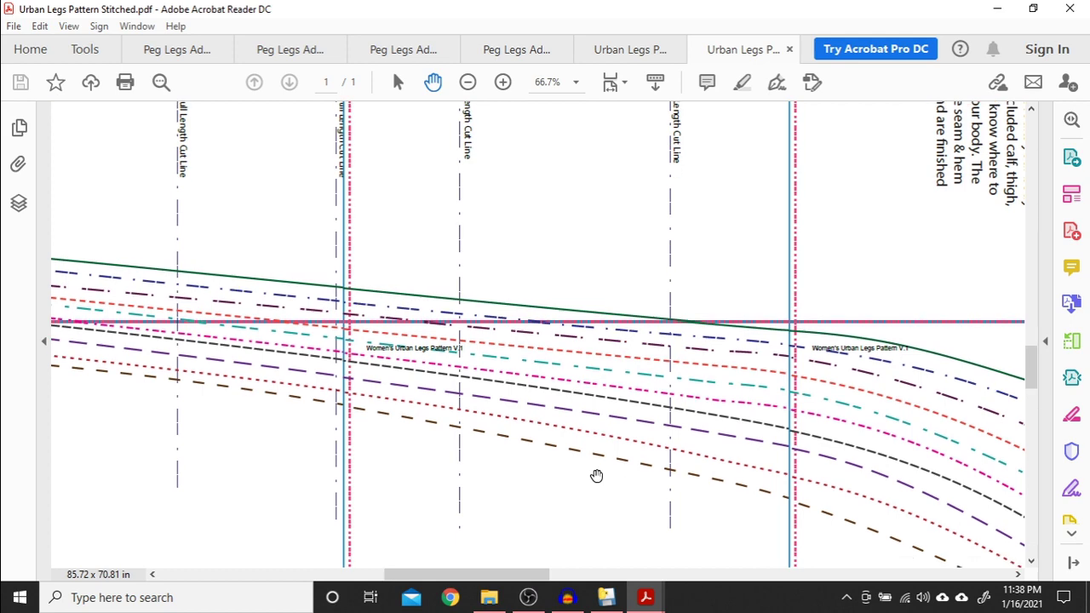
pyautogui.scroll(-6, 596, 475)
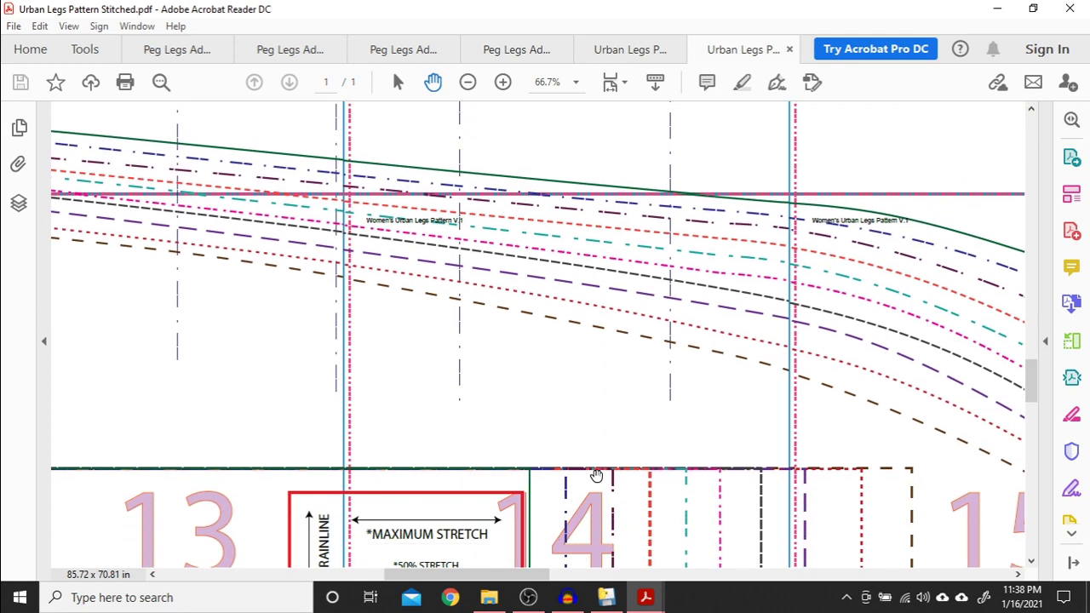
pyautogui.scroll(3, 596, 474)
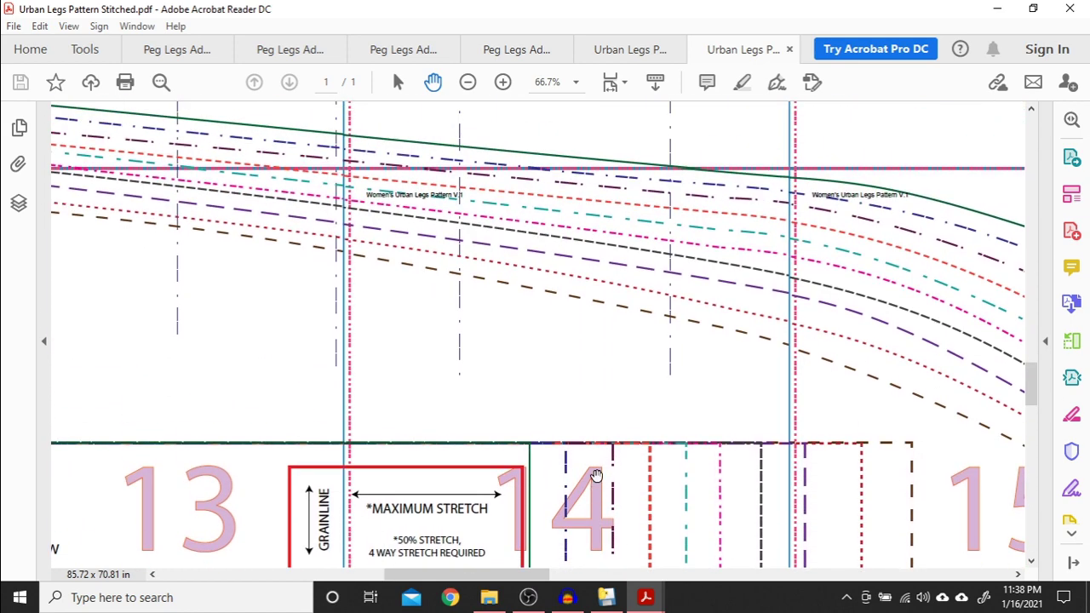
pyautogui.scroll(12, 596, 474)
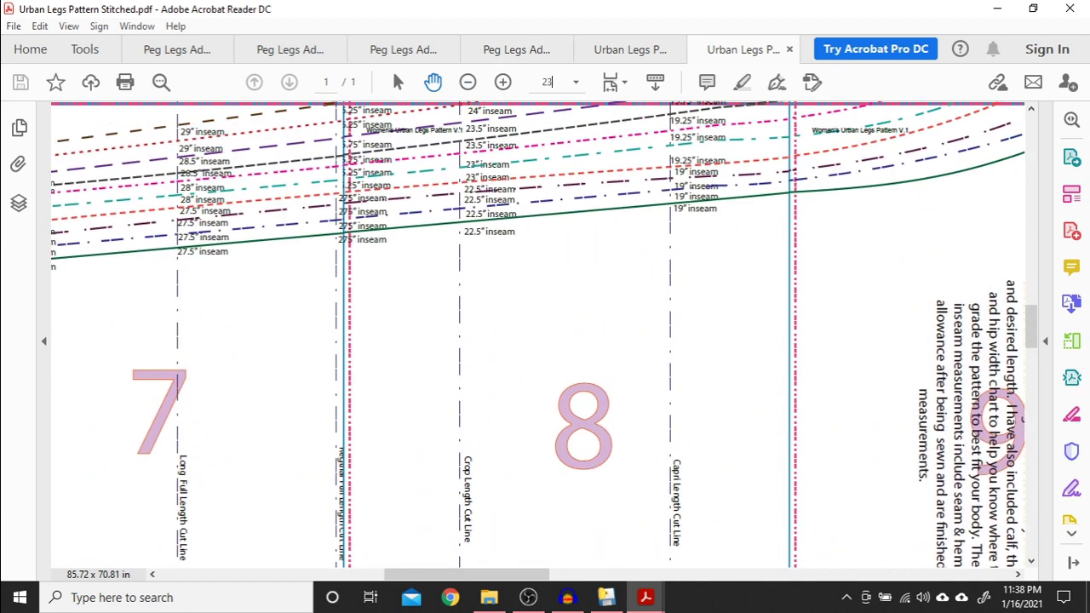
pyautogui.press('Return')
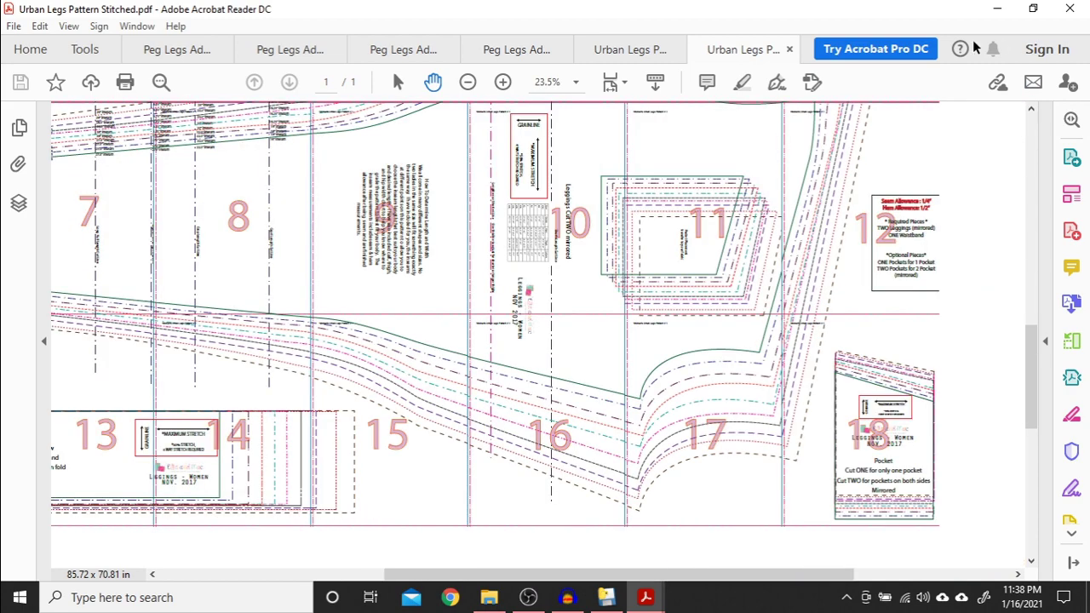
pyautogui.moveTo(672, 244); pyautogui.dragTo(499, 389)
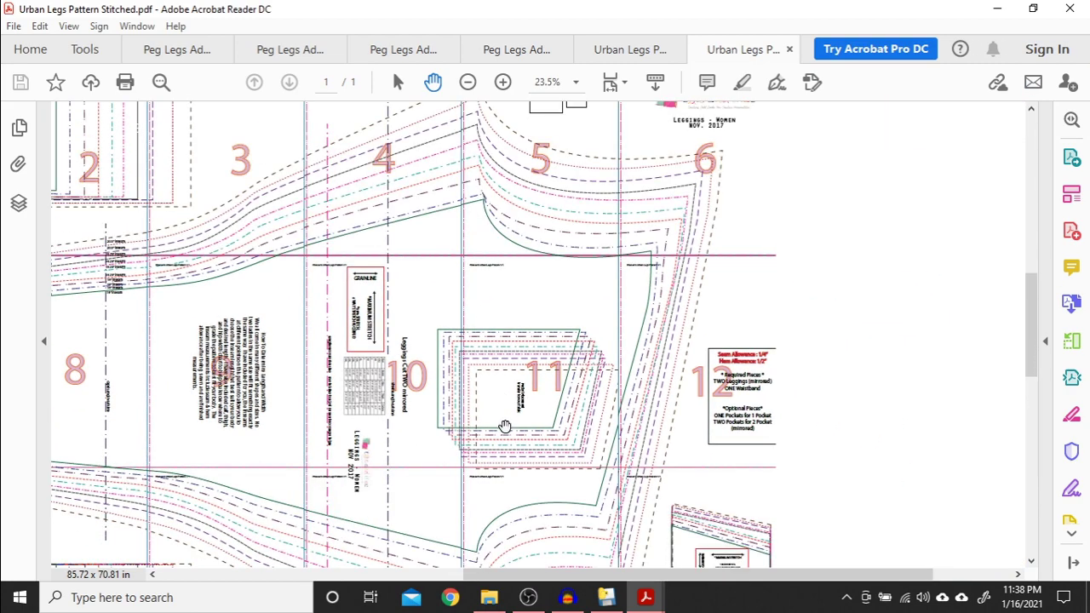
pyautogui.moveTo(752, 256); pyautogui.dragTo(654, 522)
pyautogui.moveTo(578, 280)
pyautogui.mouseDown()
pyautogui.moveTo(721, 280)
pyautogui.moveTo(908, 443)
pyautogui.mouseUp()
pyautogui.moveTo(401, 349)
pyautogui.mouseDown()
pyautogui.moveTo(546, 345)
pyautogui.moveTo(462, 392)
pyautogui.mouseUp()
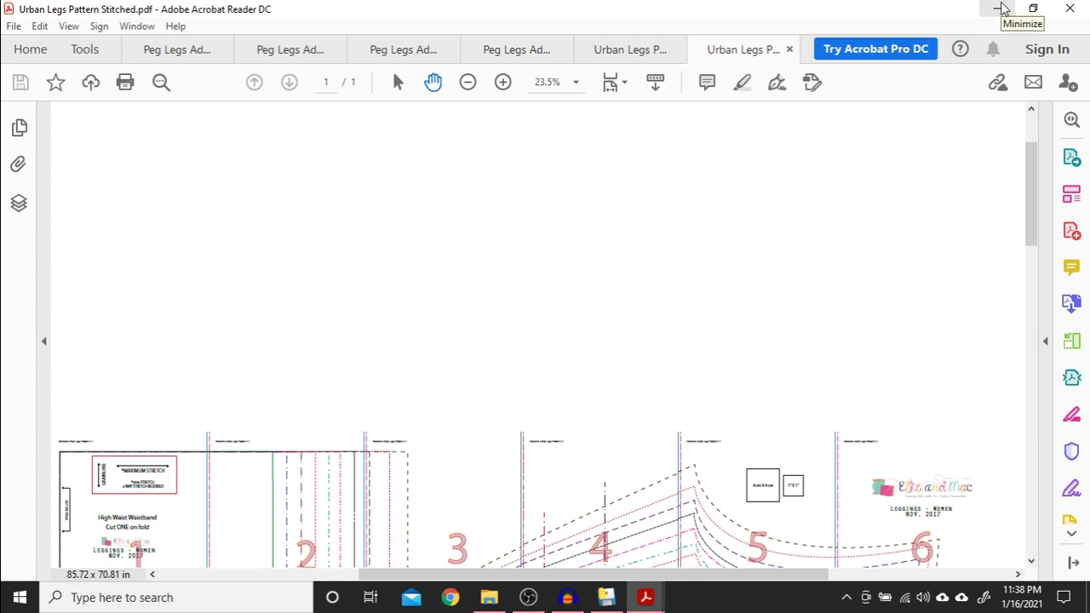
# Close Acrobat along with all its PDF tabs and bring PDF Stitcher forward
pyautogui.click(1070, 9)
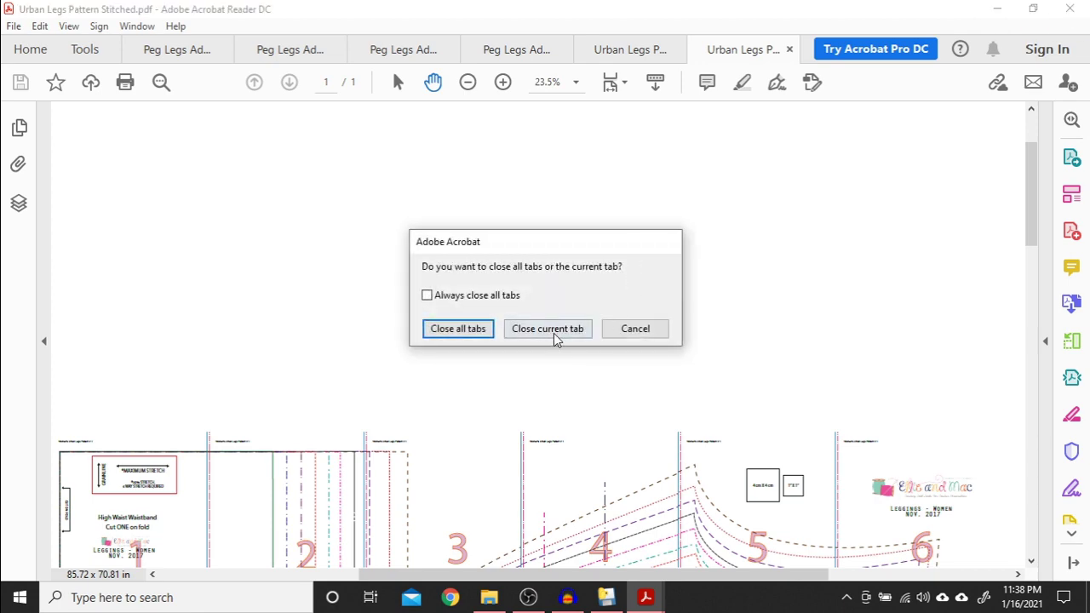
pyautogui.click(482, 330)
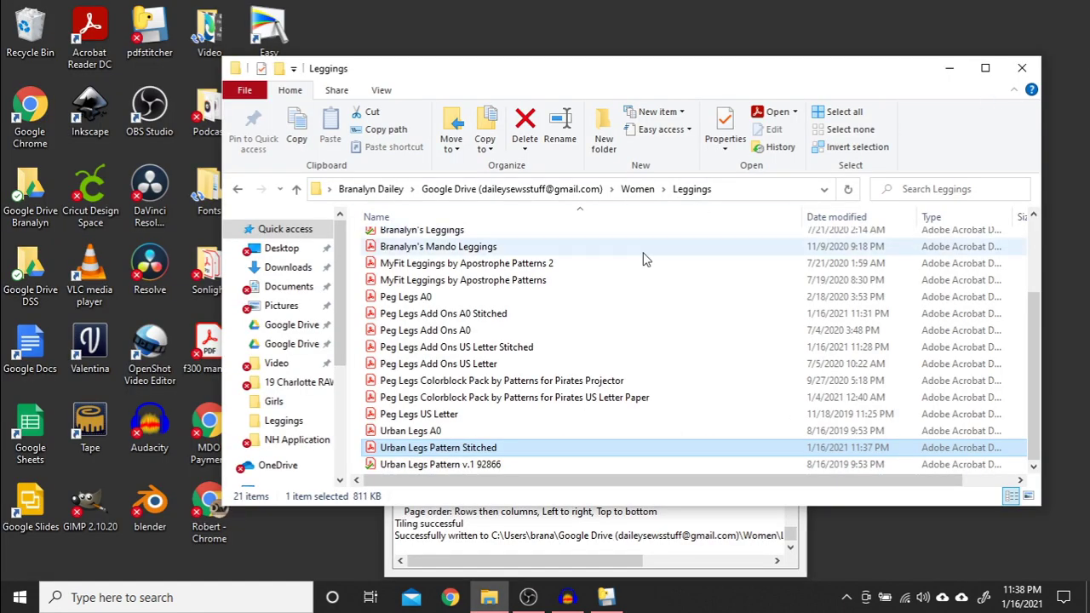
pyautogui.click(716, 528)
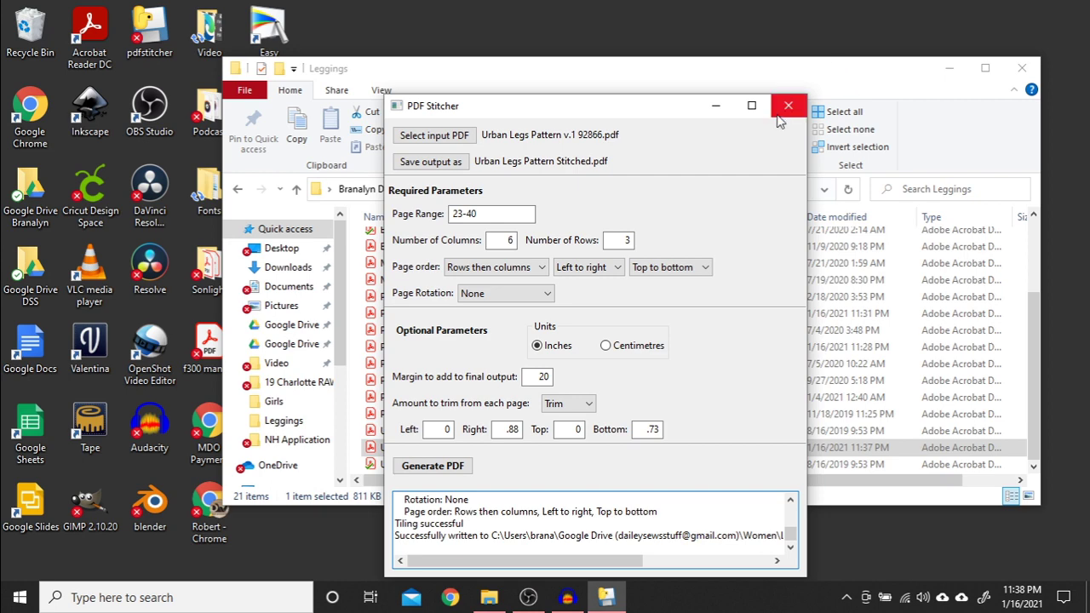